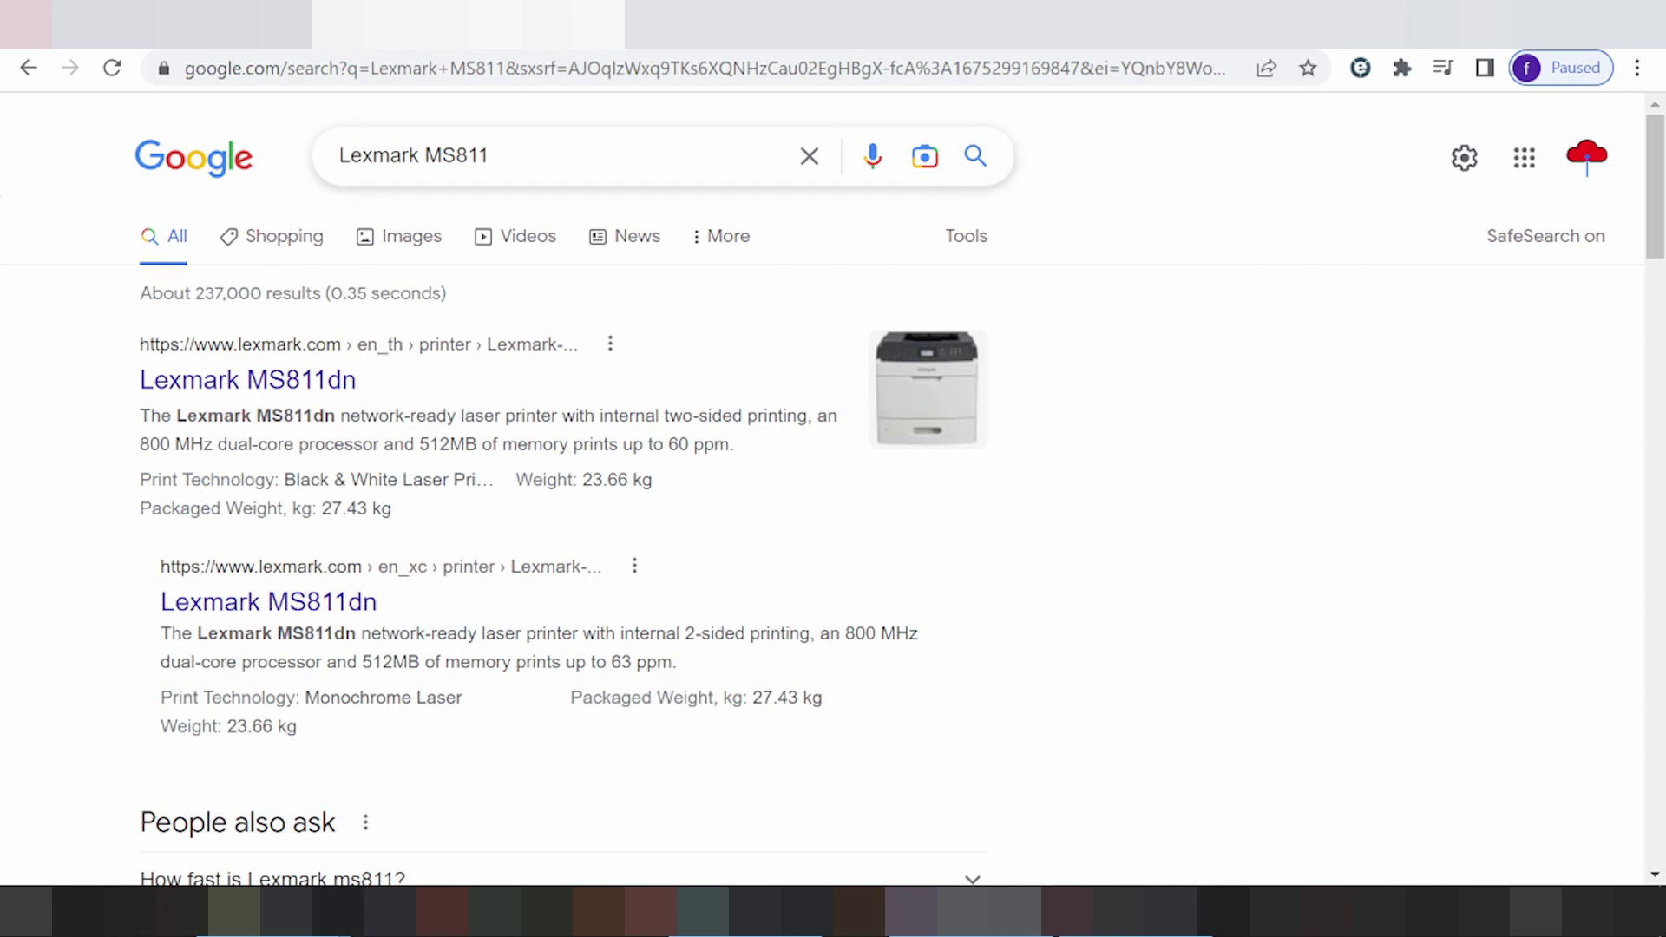
# - Search Google for 'Lexmark MS811 driver download'
pyautogui.click(491, 156)
pyautogui.write('dr')
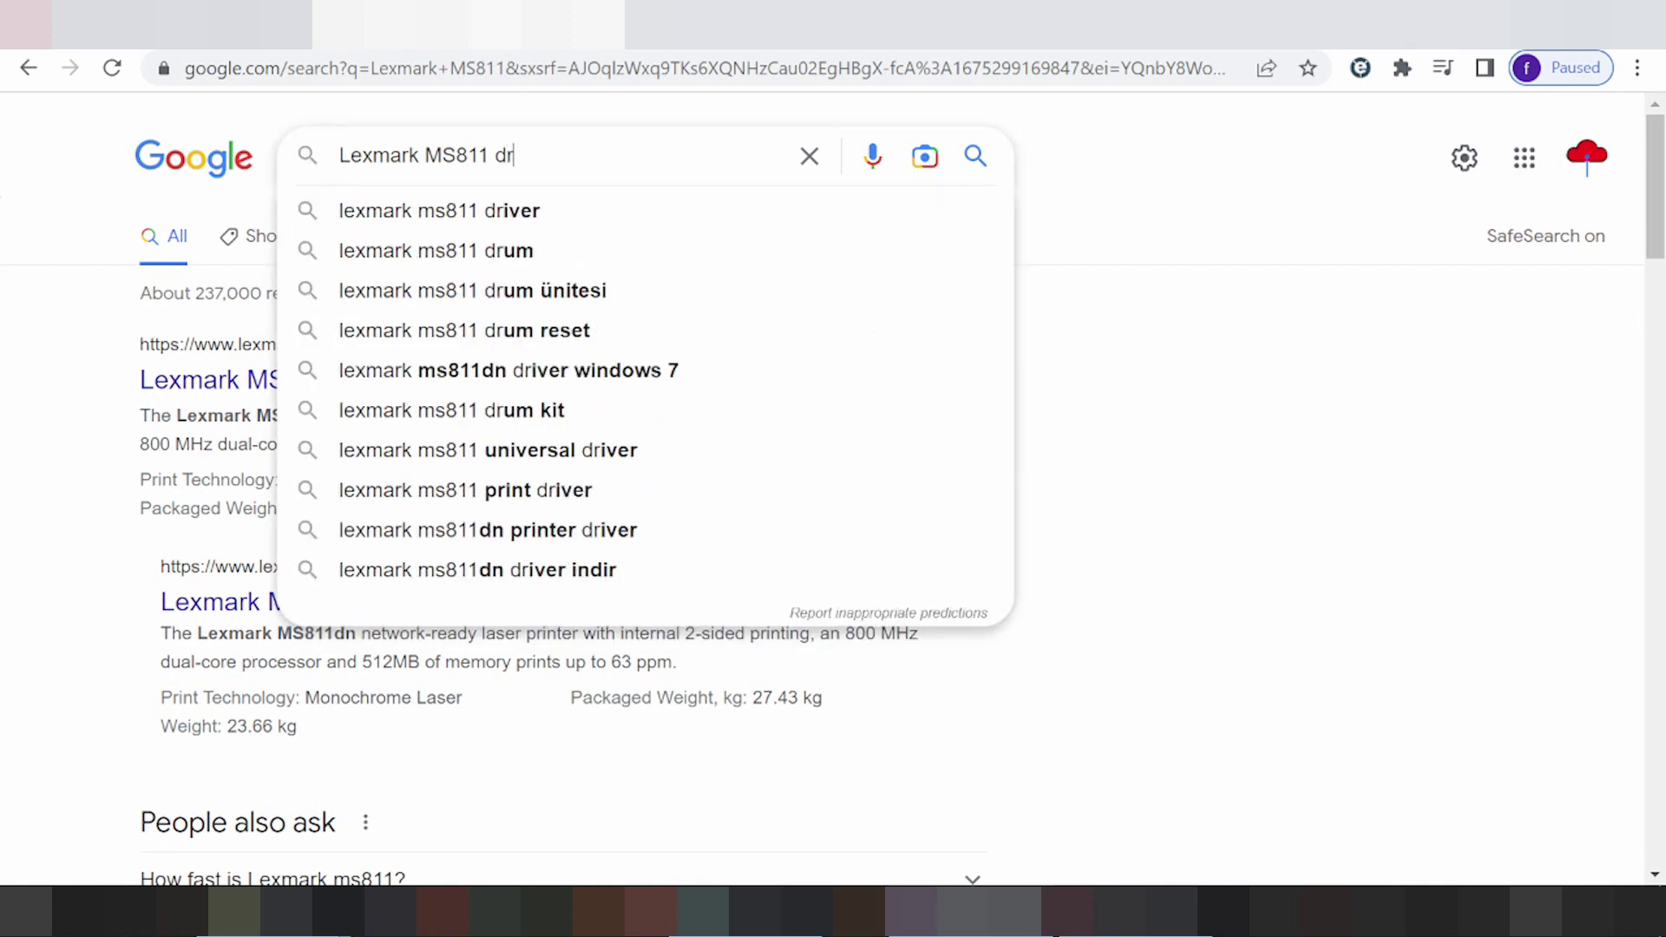
pyautogui.write('iver ')
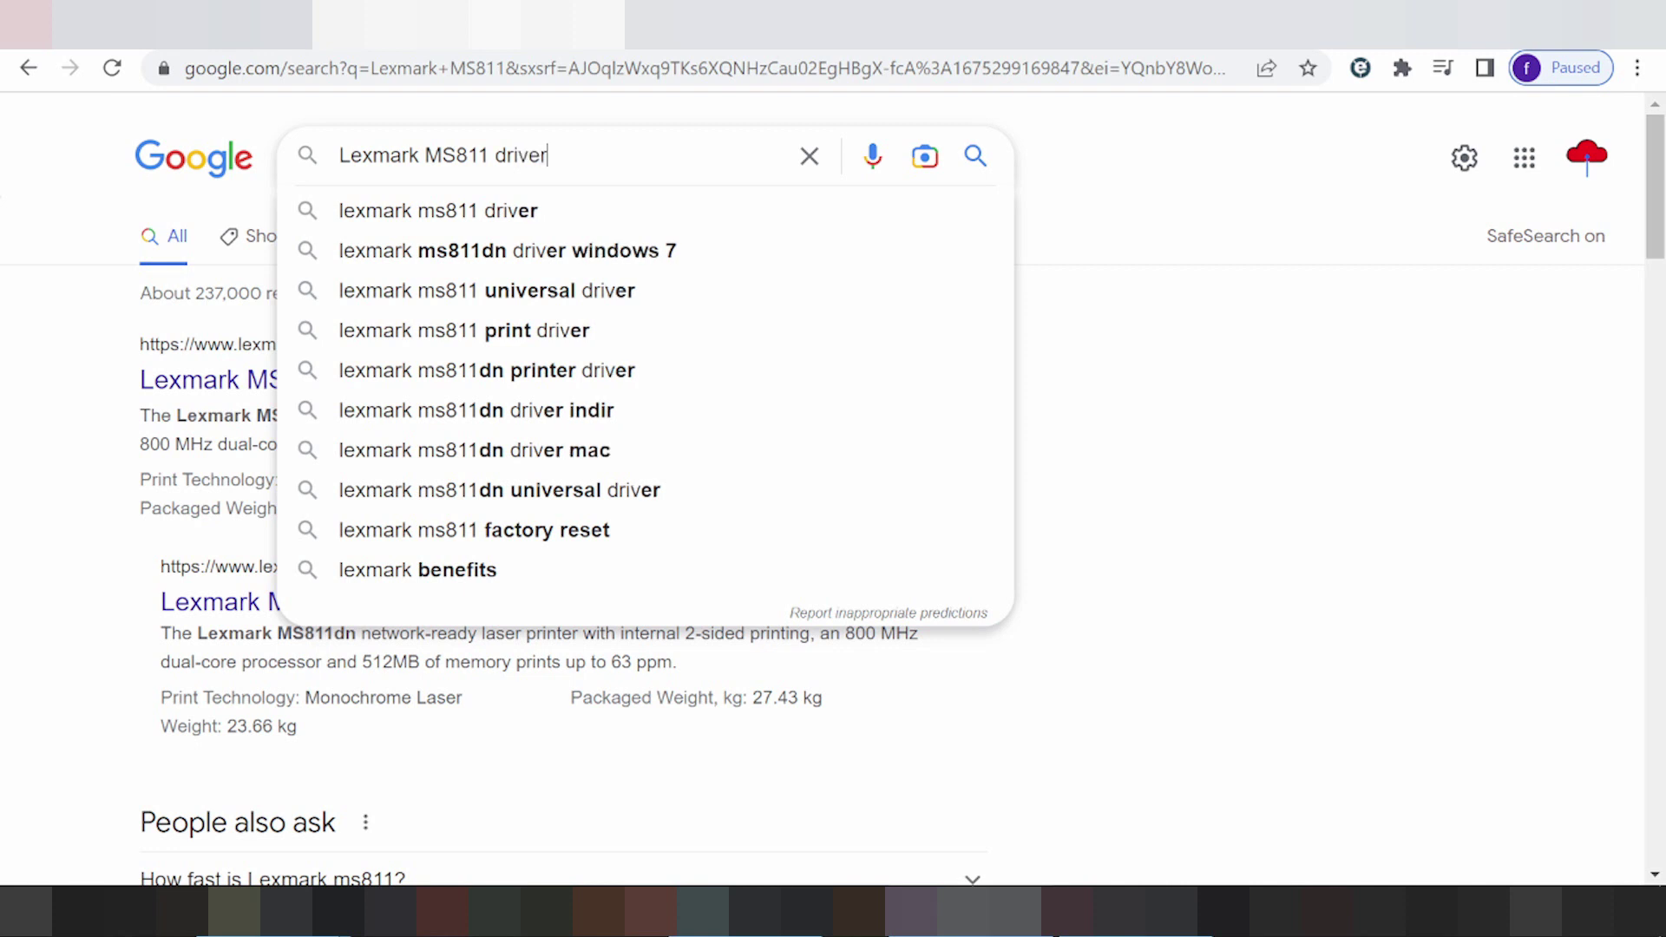
pyautogui.write('do')
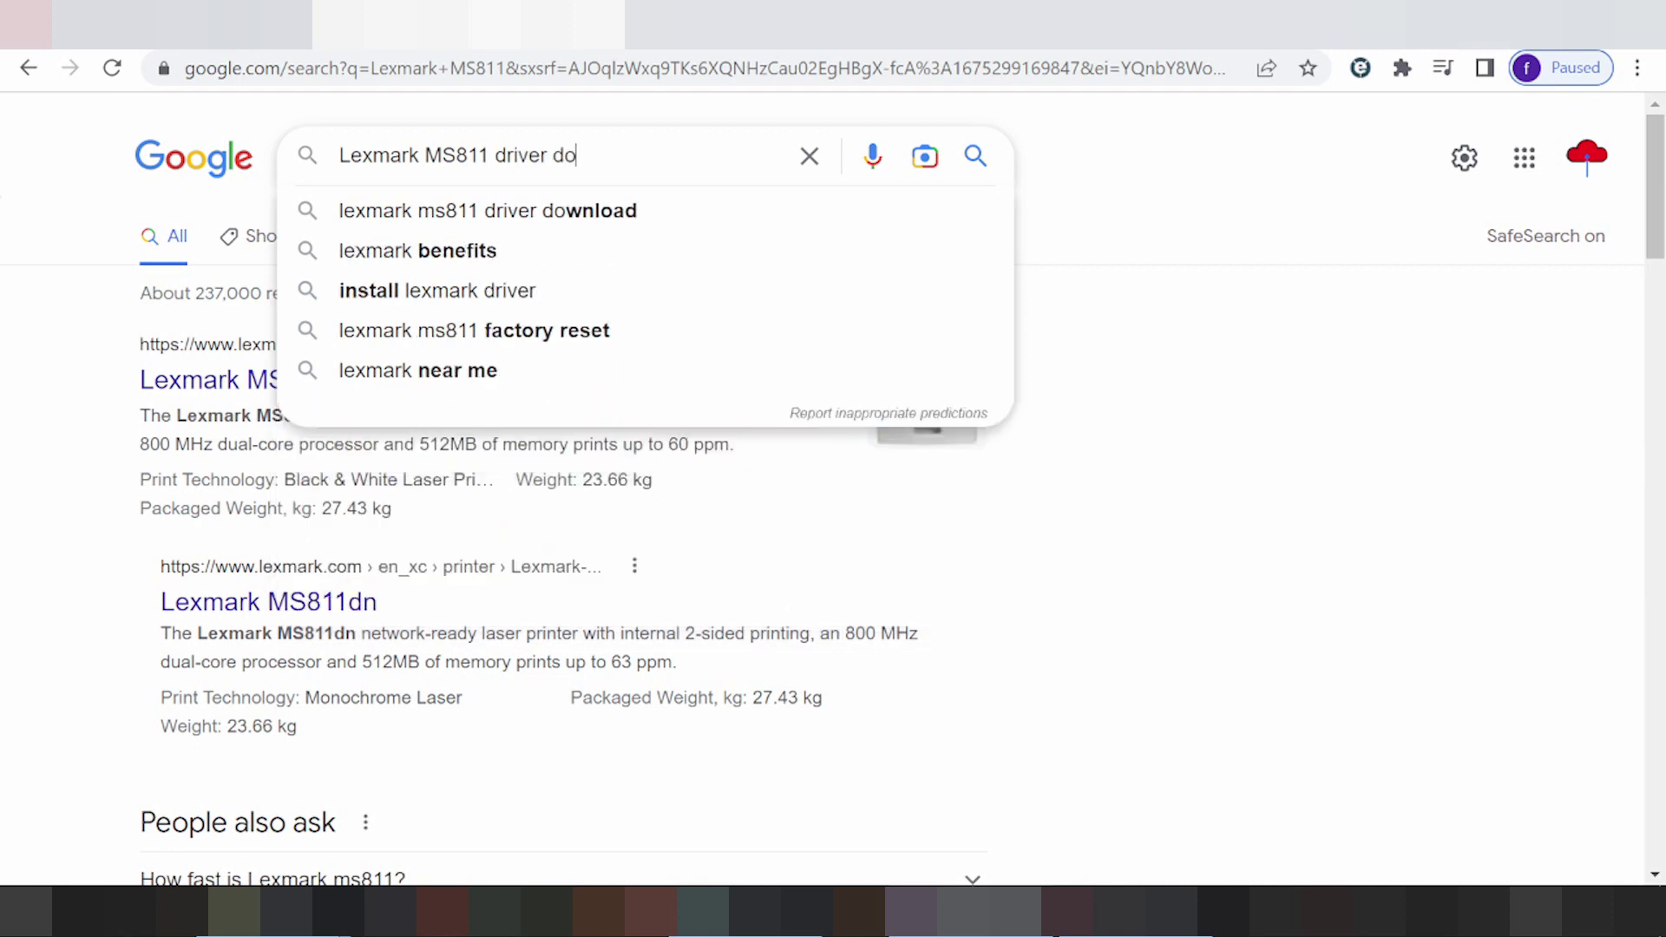
pyautogui.write('wnload')
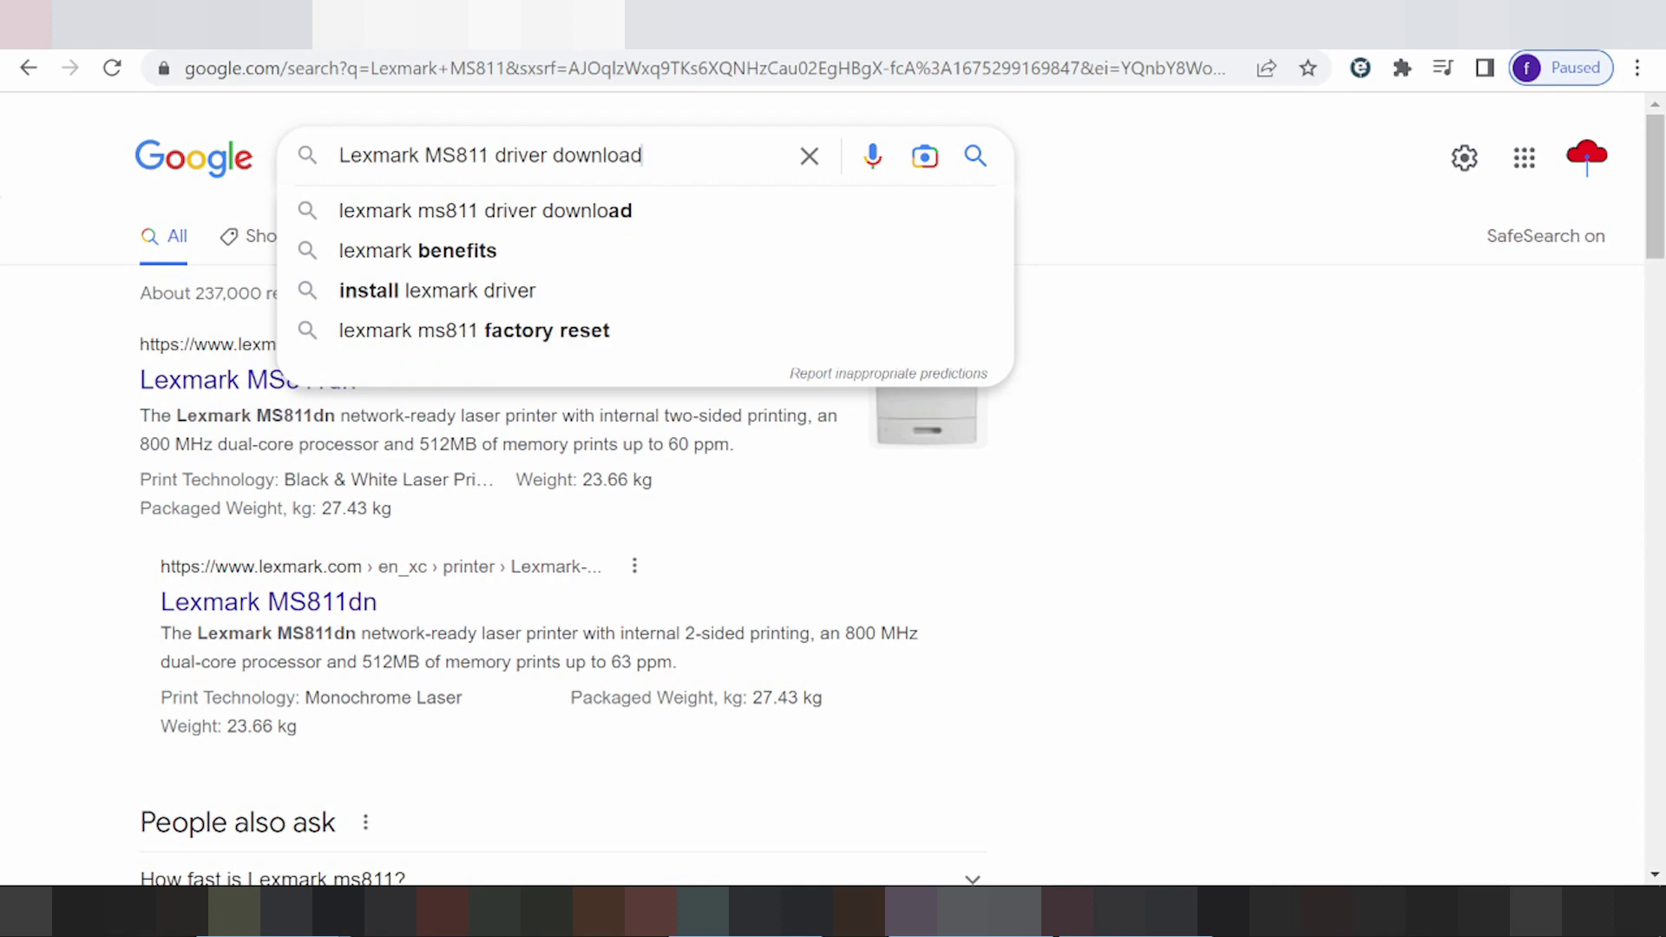
pyautogui.press('Return')
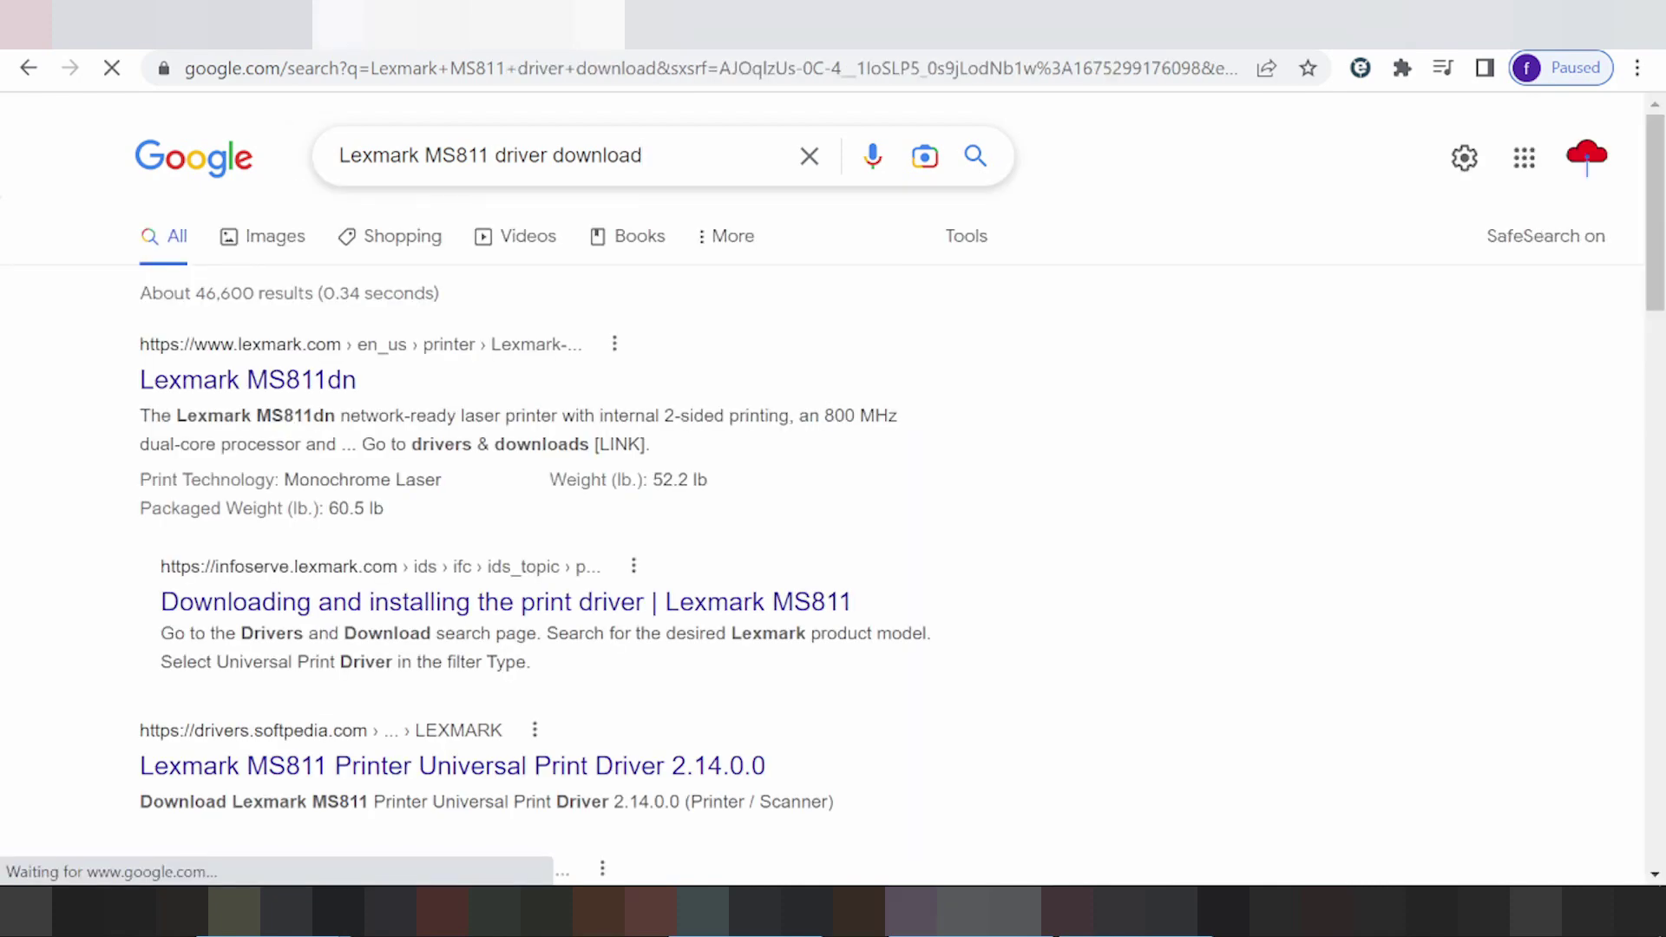
# - Browse the search results and open the official lexmark.com MS811dn page
pyautogui.scroll(-3, 519, 233)
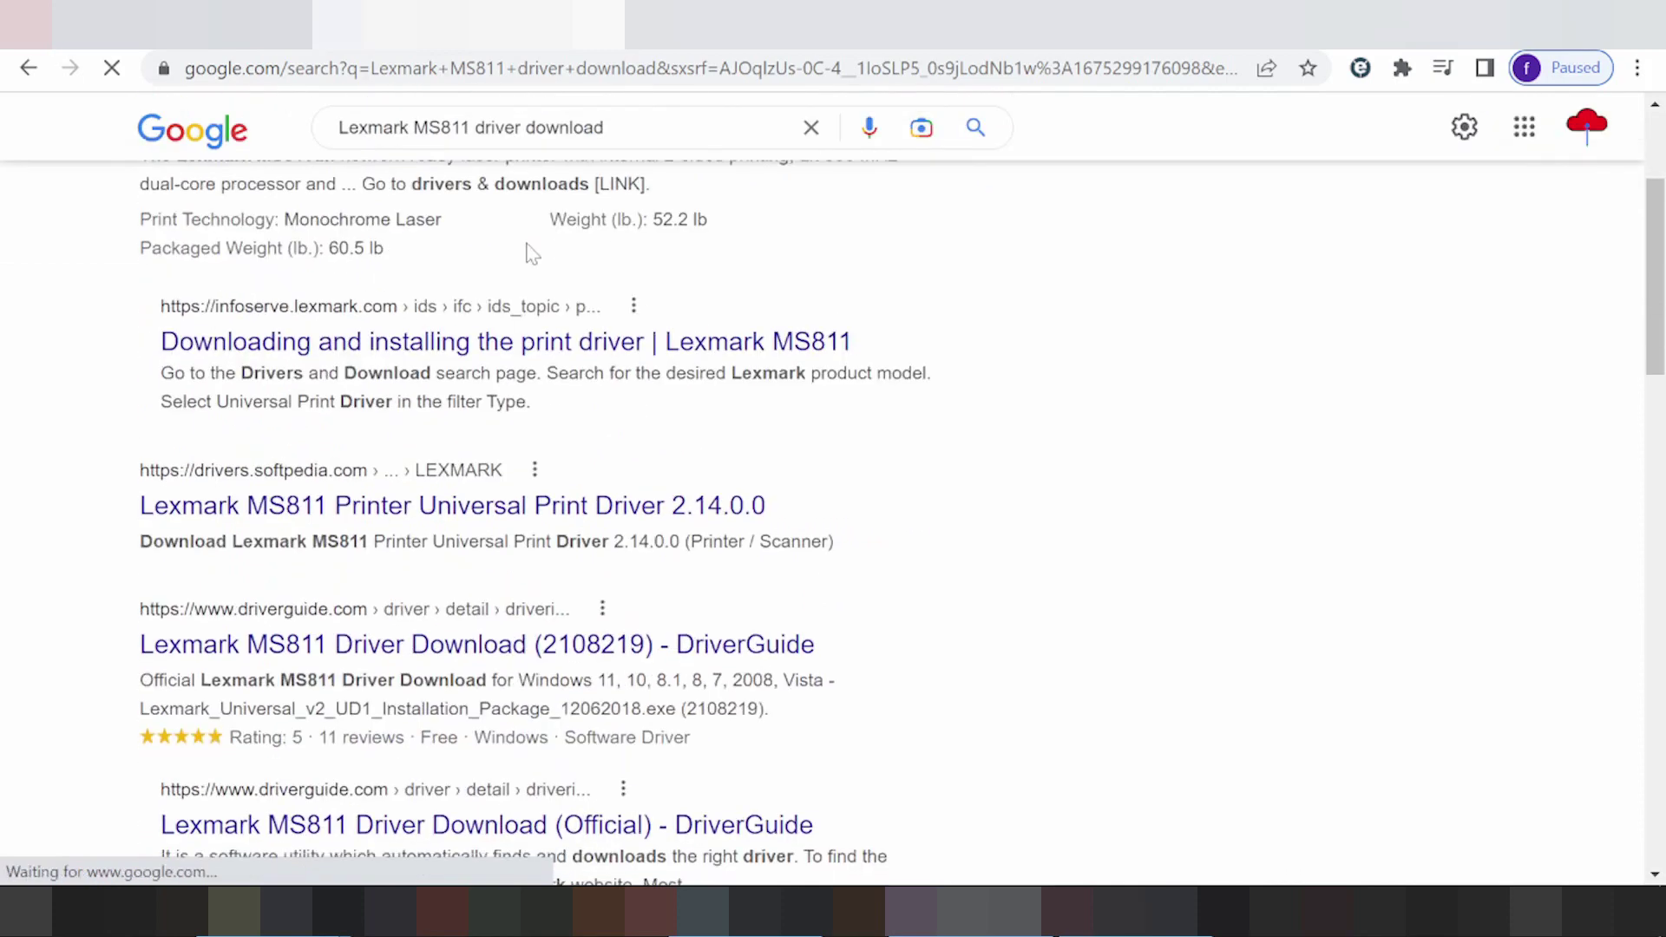
pyautogui.scroll(-3, 532, 253)
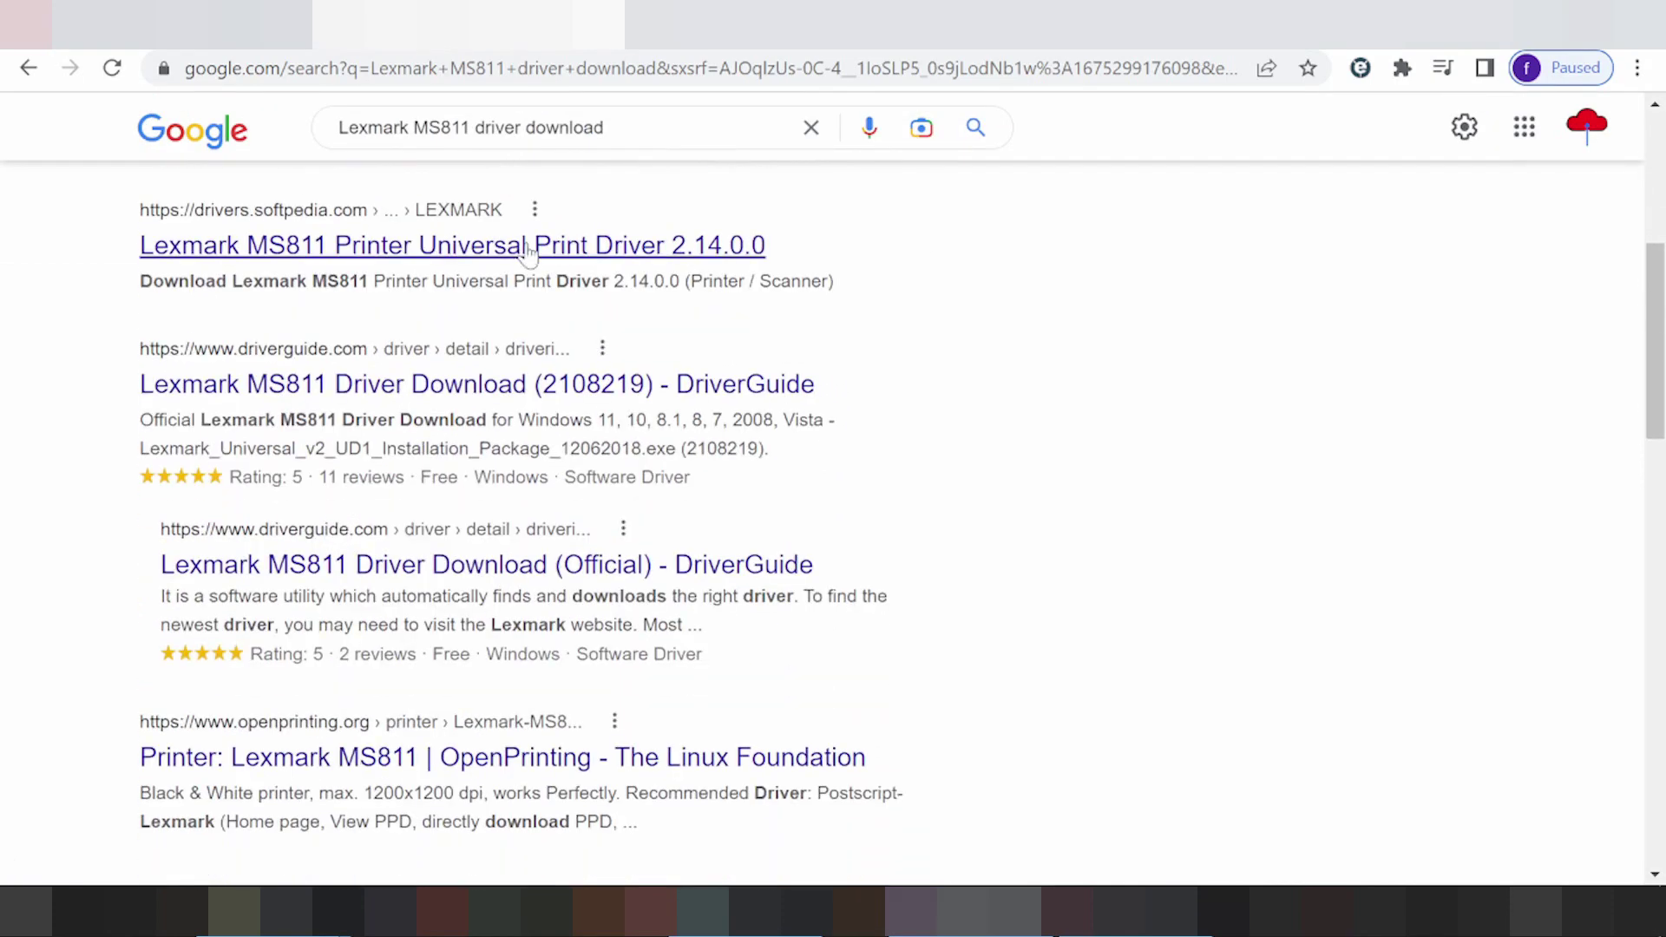
pyautogui.scroll(-5, 528, 251)
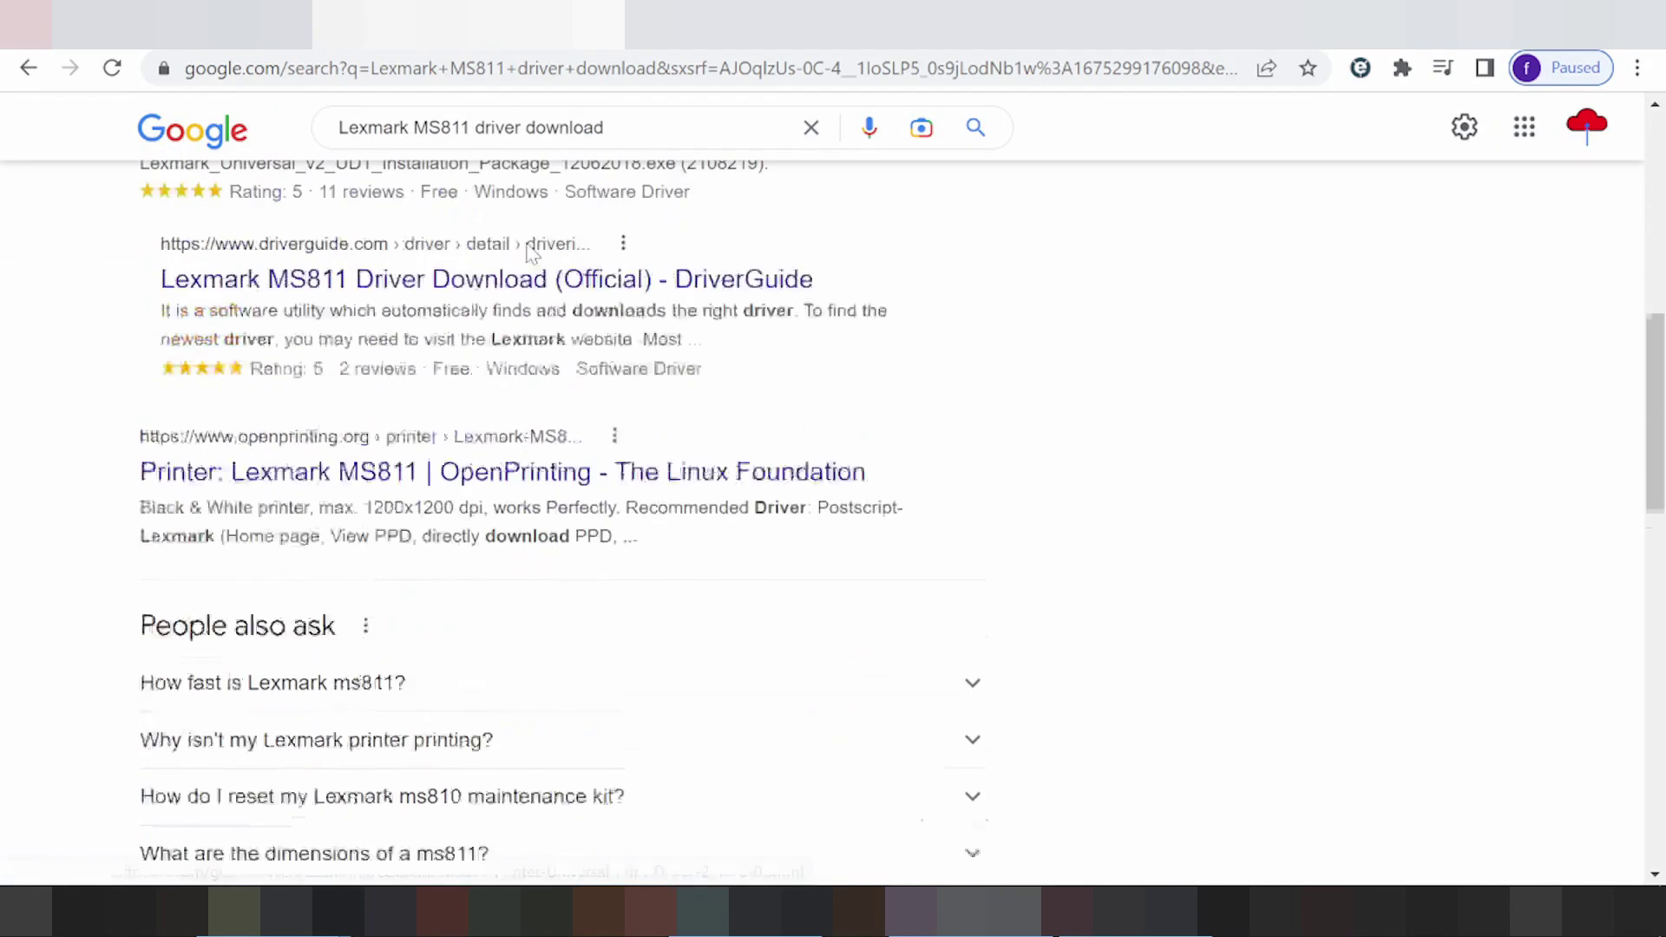
pyautogui.scroll(-10, 528, 252)
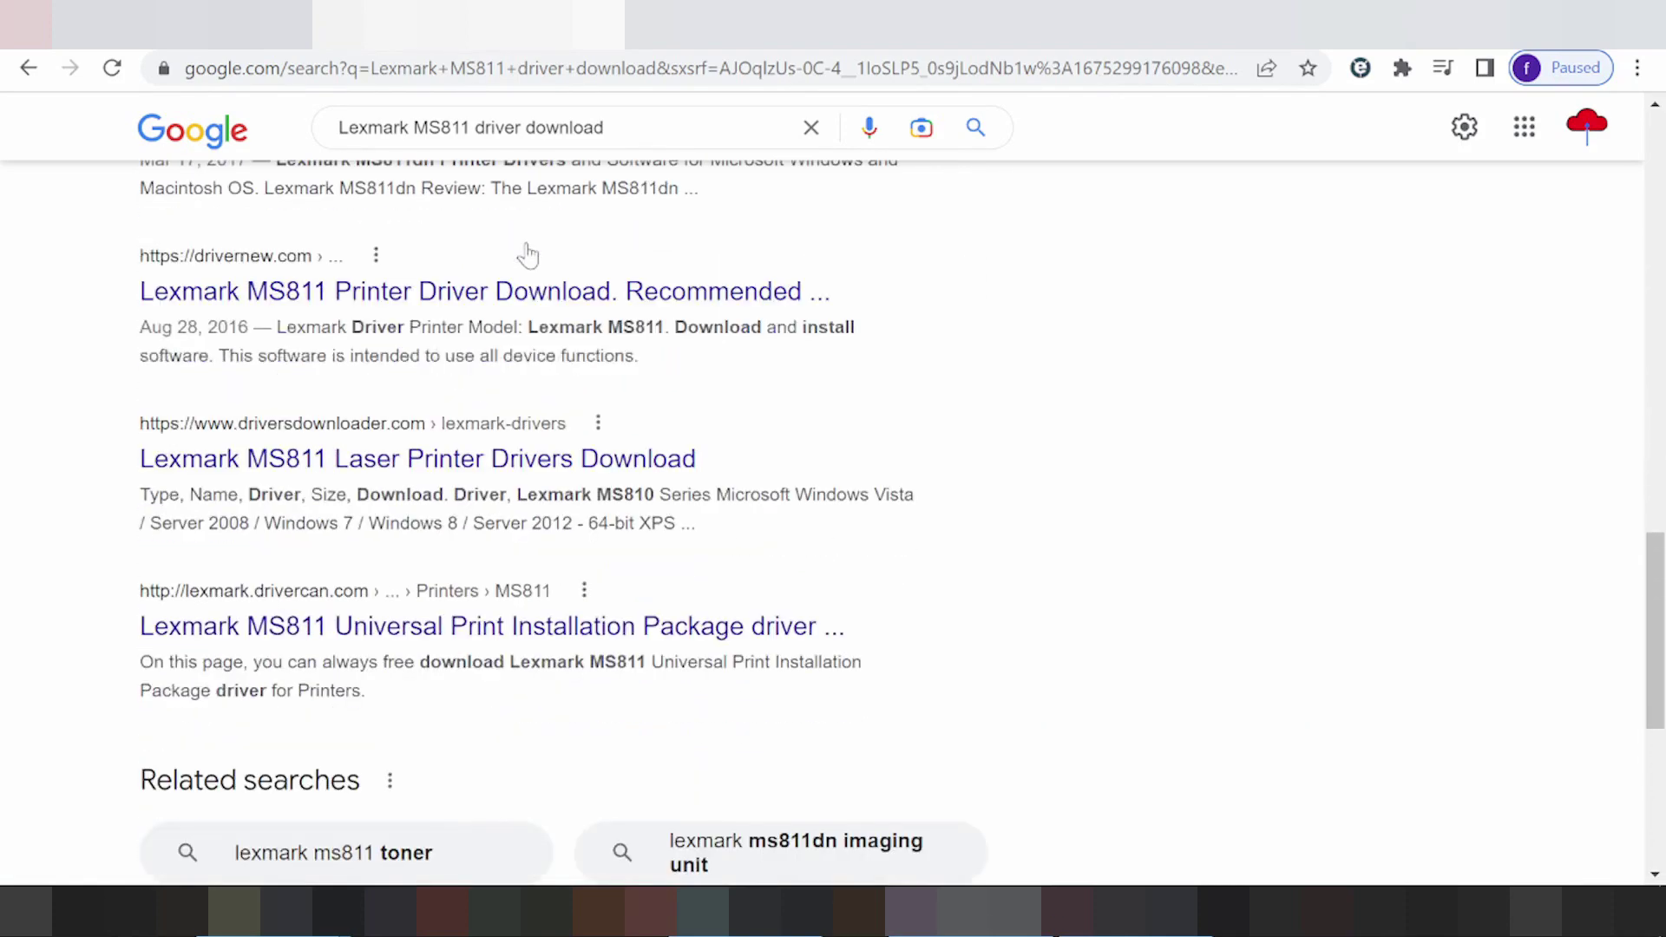
pyautogui.scroll(-6, 528, 251)
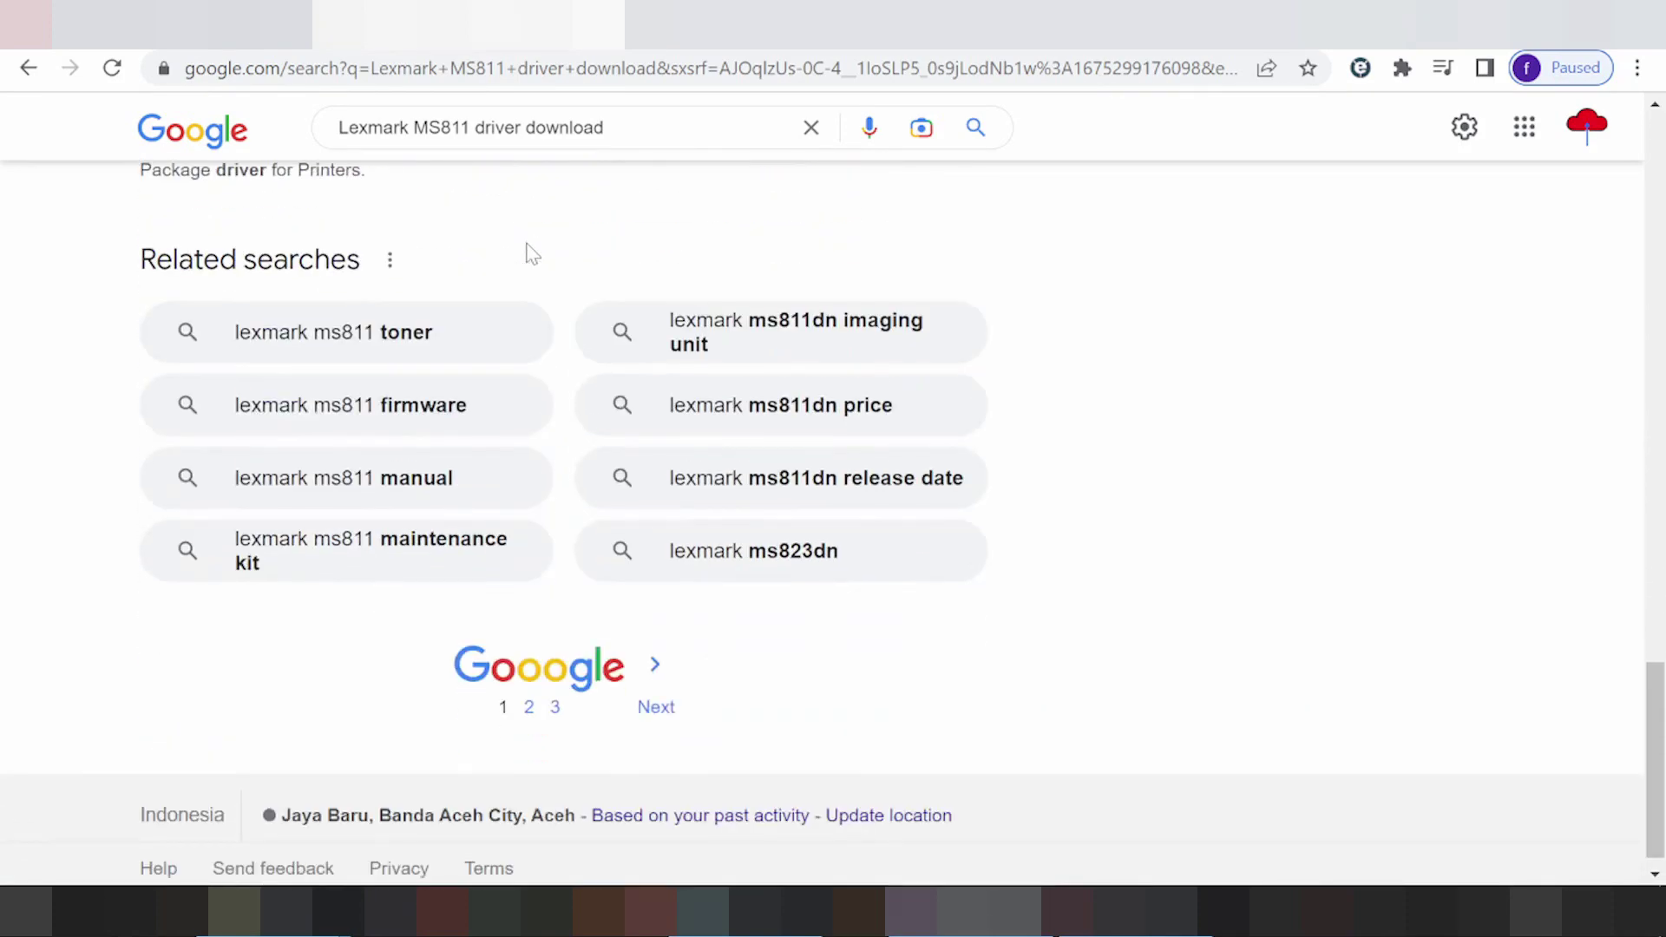
pyautogui.scroll(3, 532, 253)
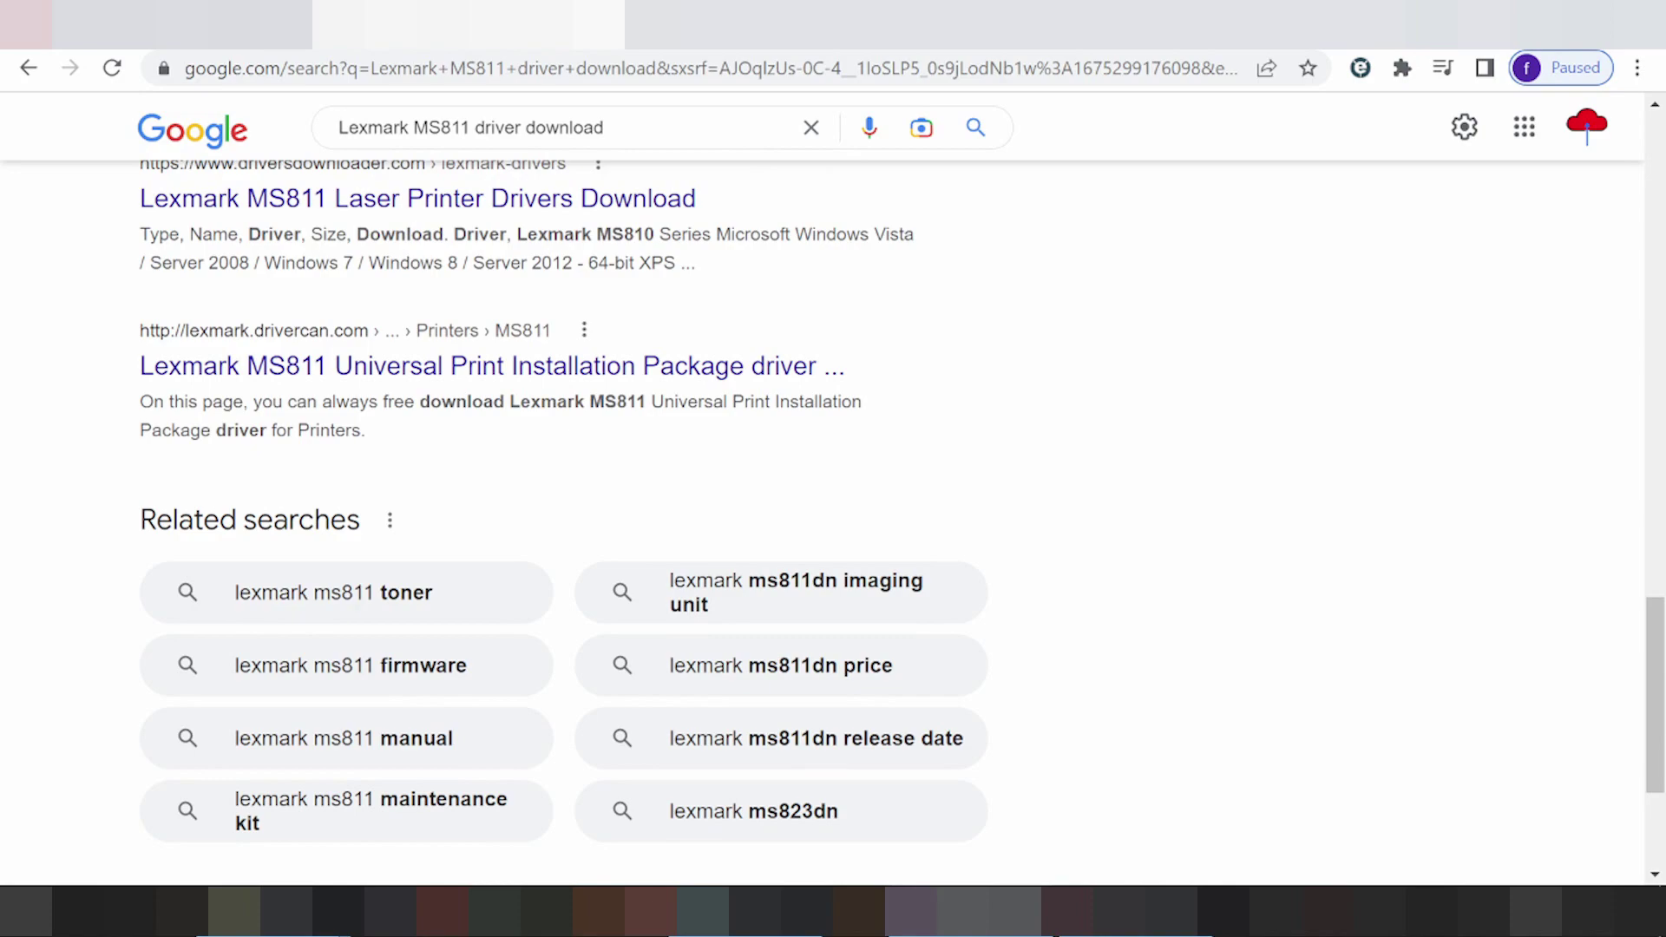
pyautogui.scroll(18, 531, 254)
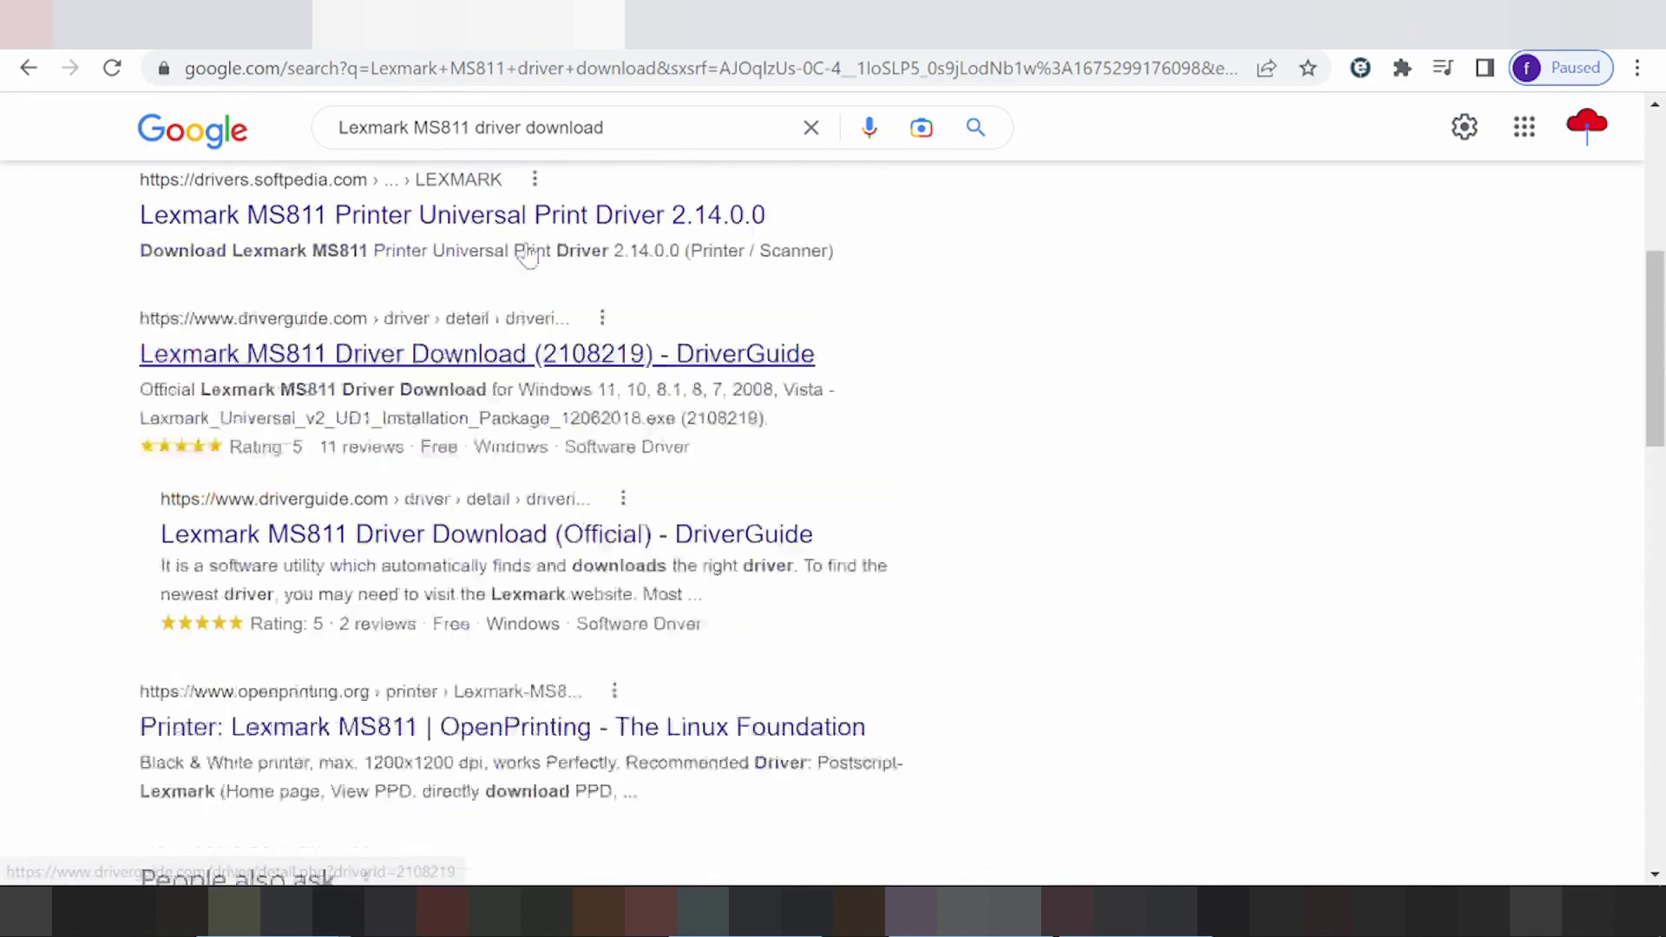
pyautogui.scroll(3, 532, 254)
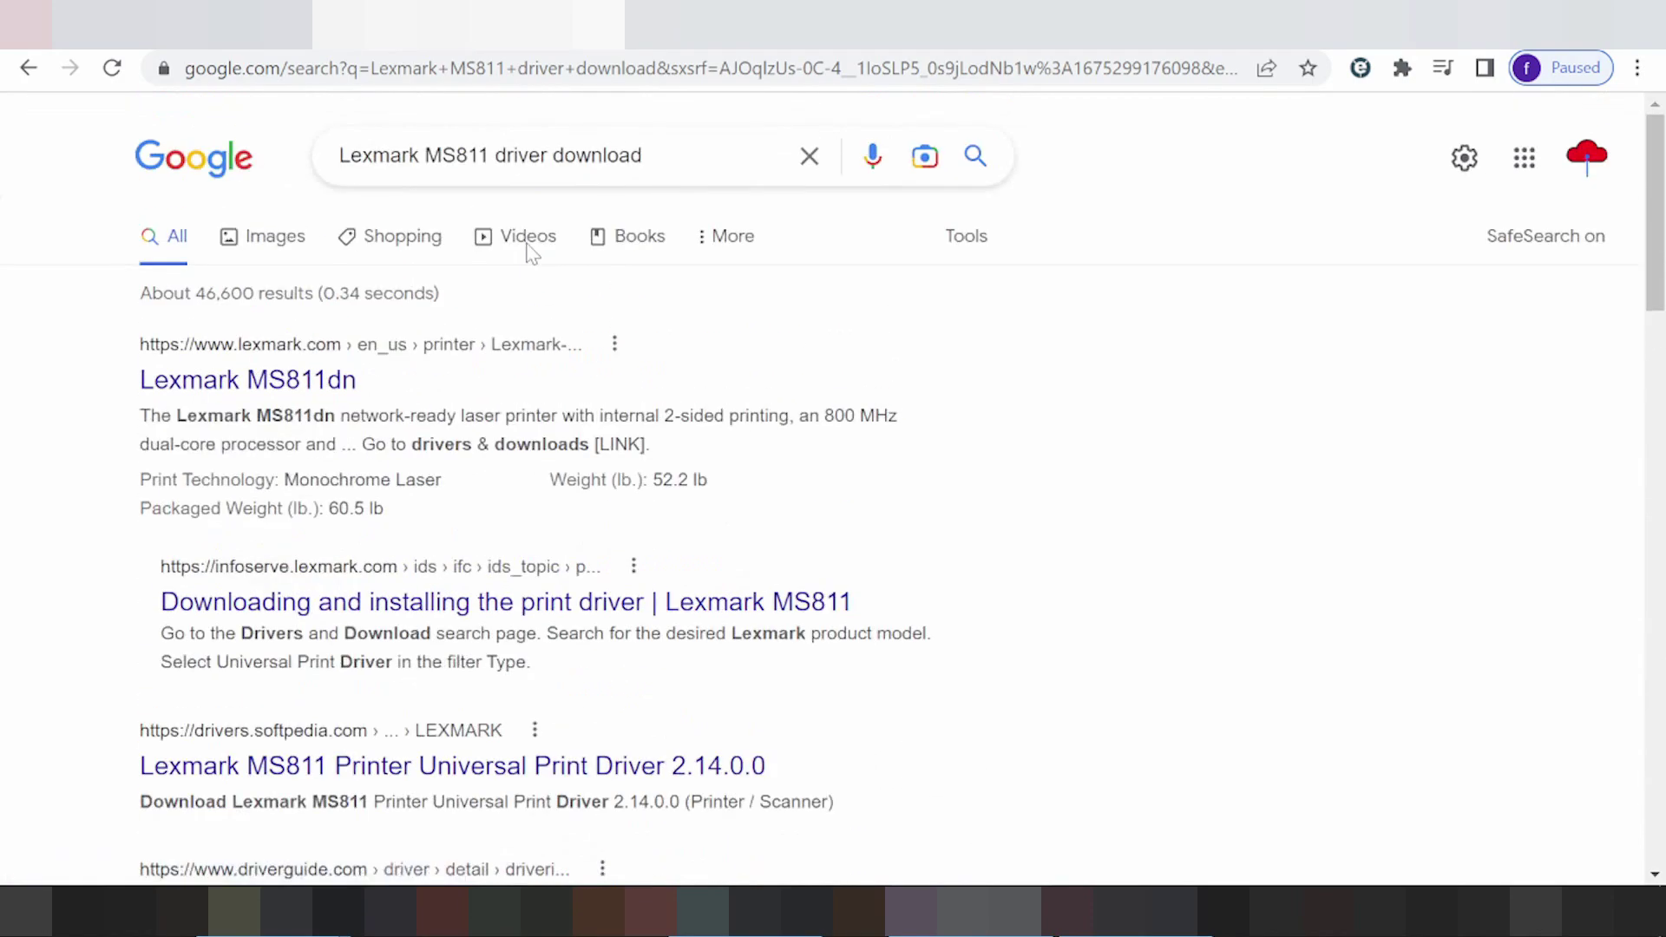
pyautogui.click(256, 382)
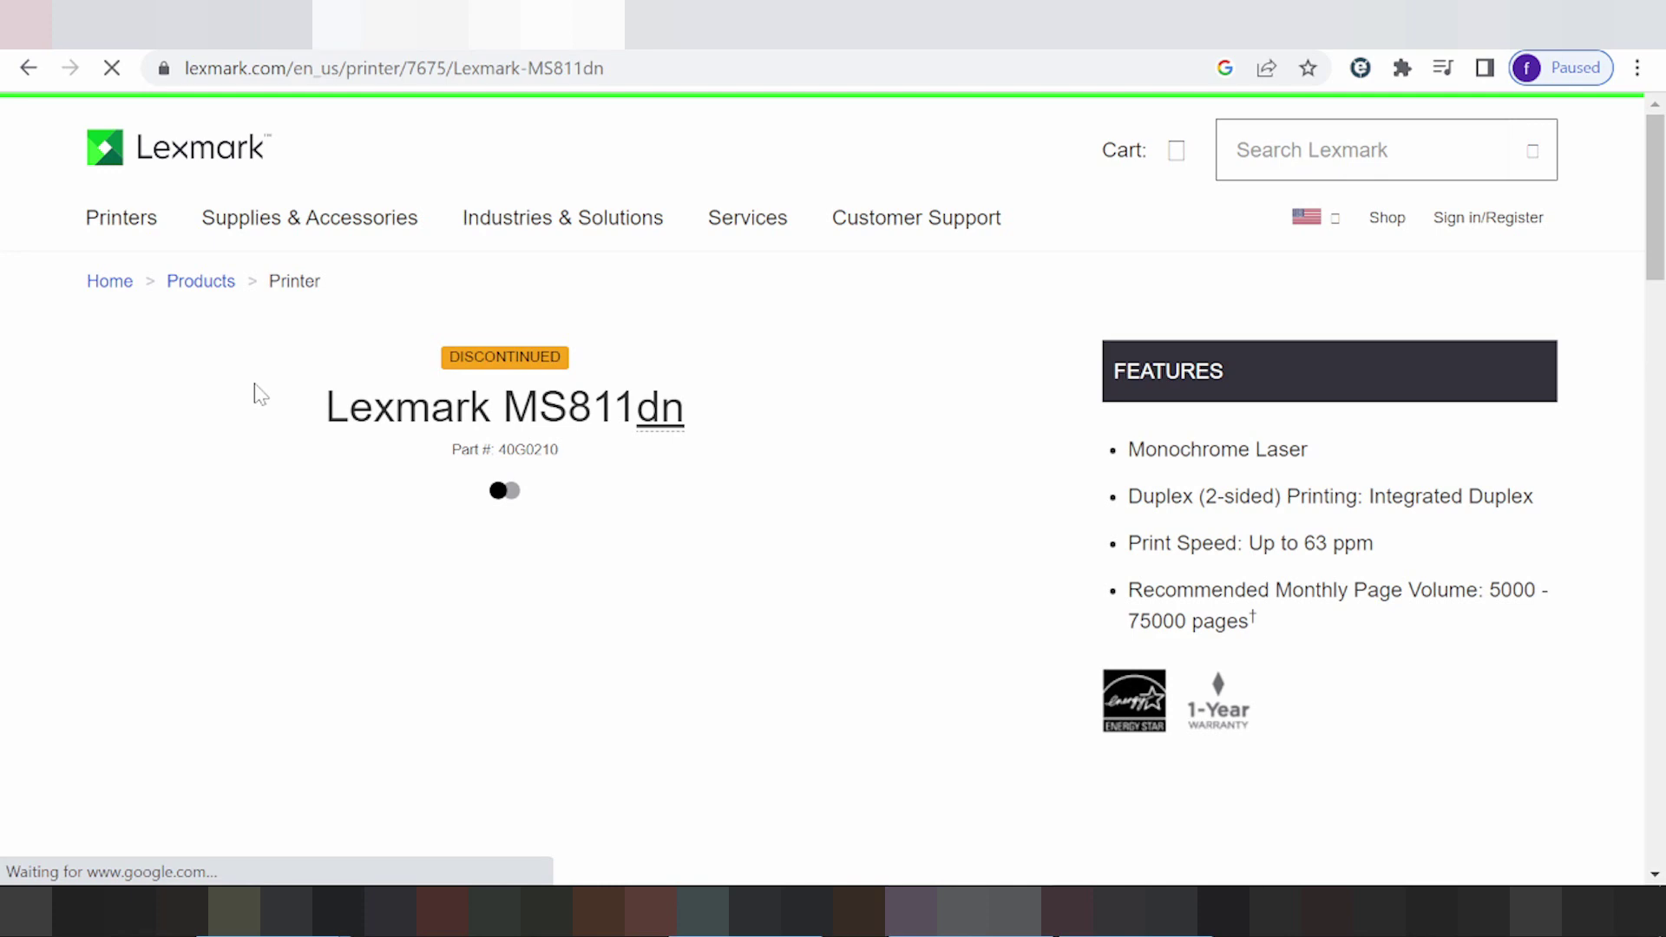
# - Go to the MS811dn 'Drivers and Support' section from the product page
pyautogui.scroll(-6, 260, 394)
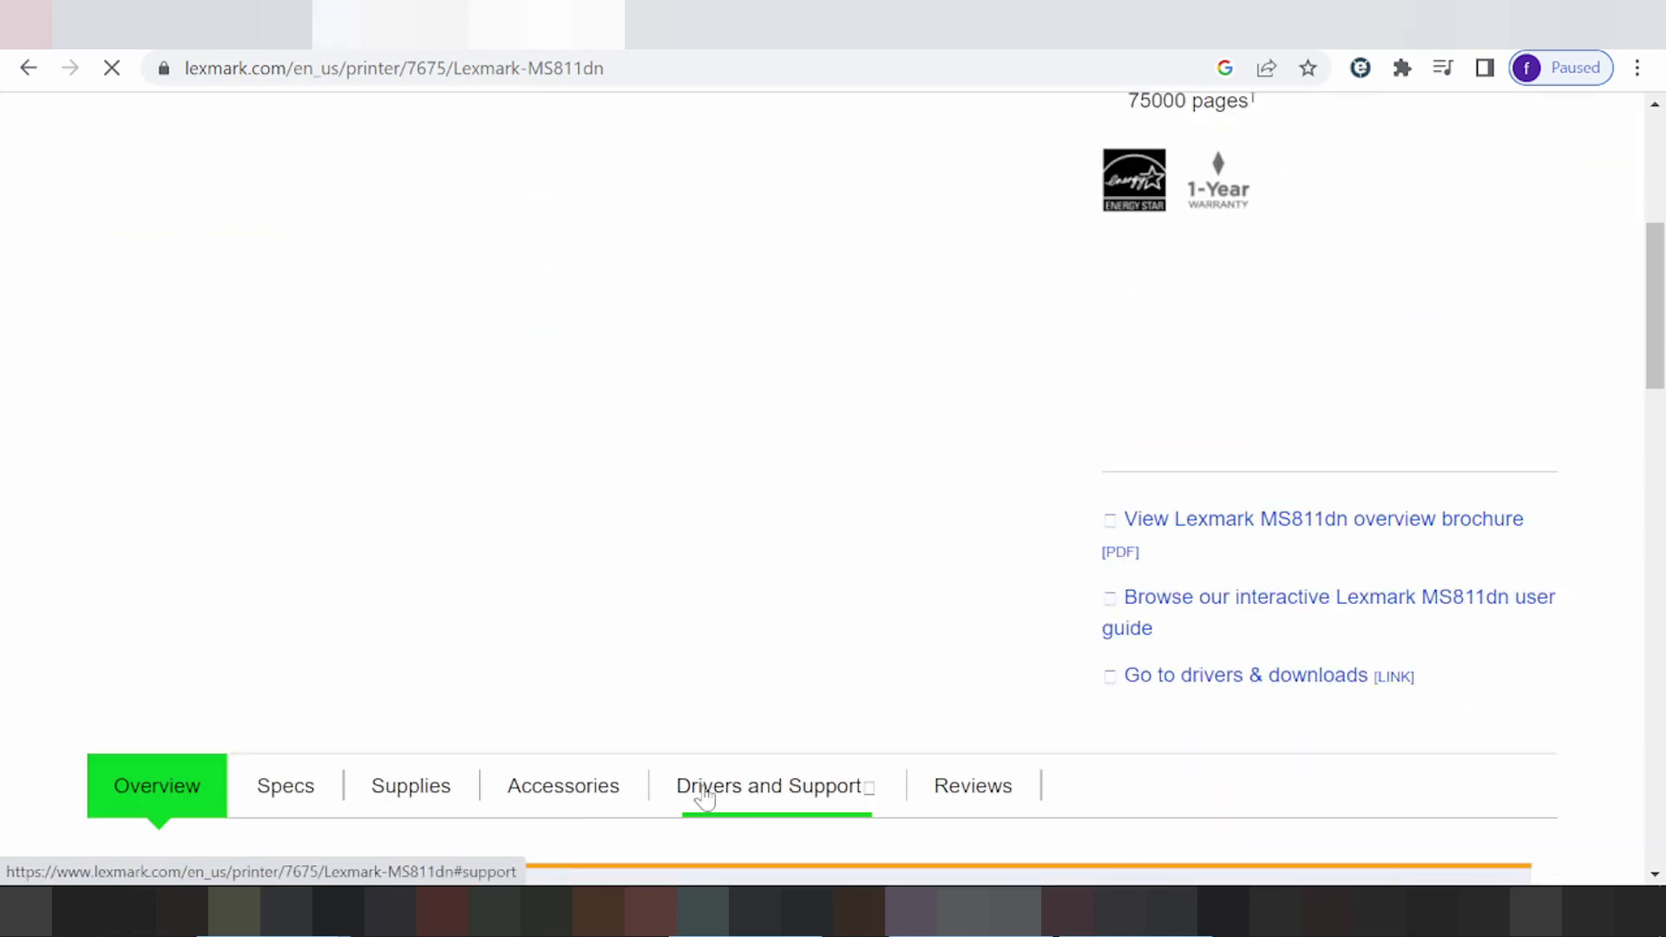
pyautogui.click(764, 802)
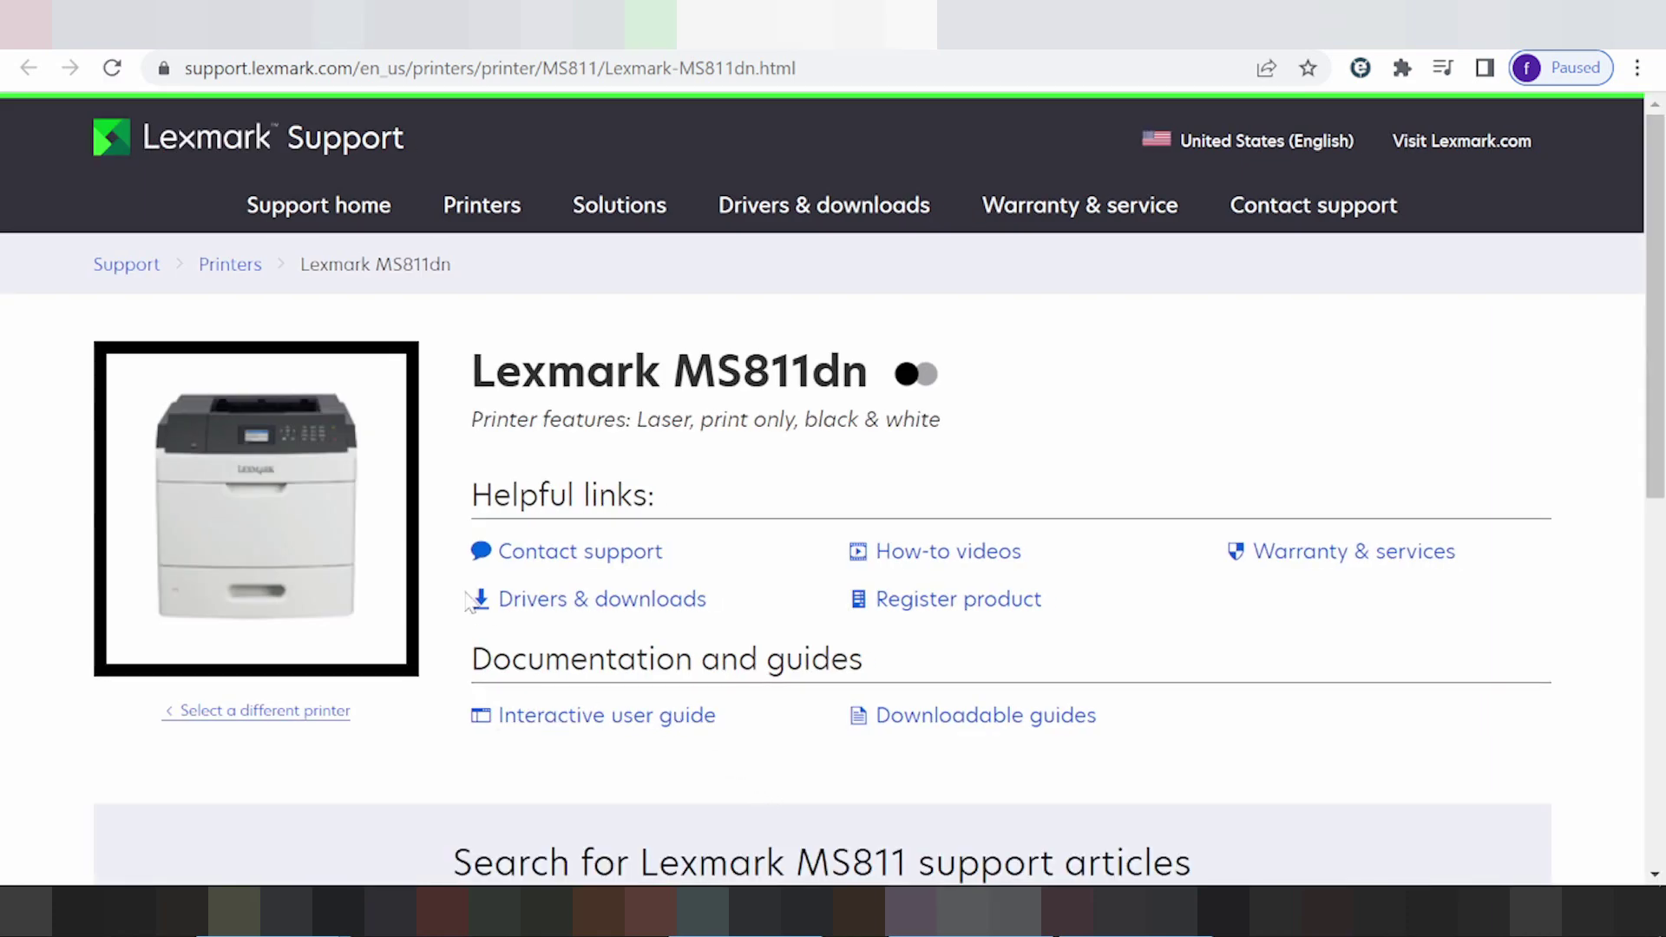
# - Open the 'Drivers & downloads' link under Helpful links on the MS811dn support page
pyautogui.click(553, 608)
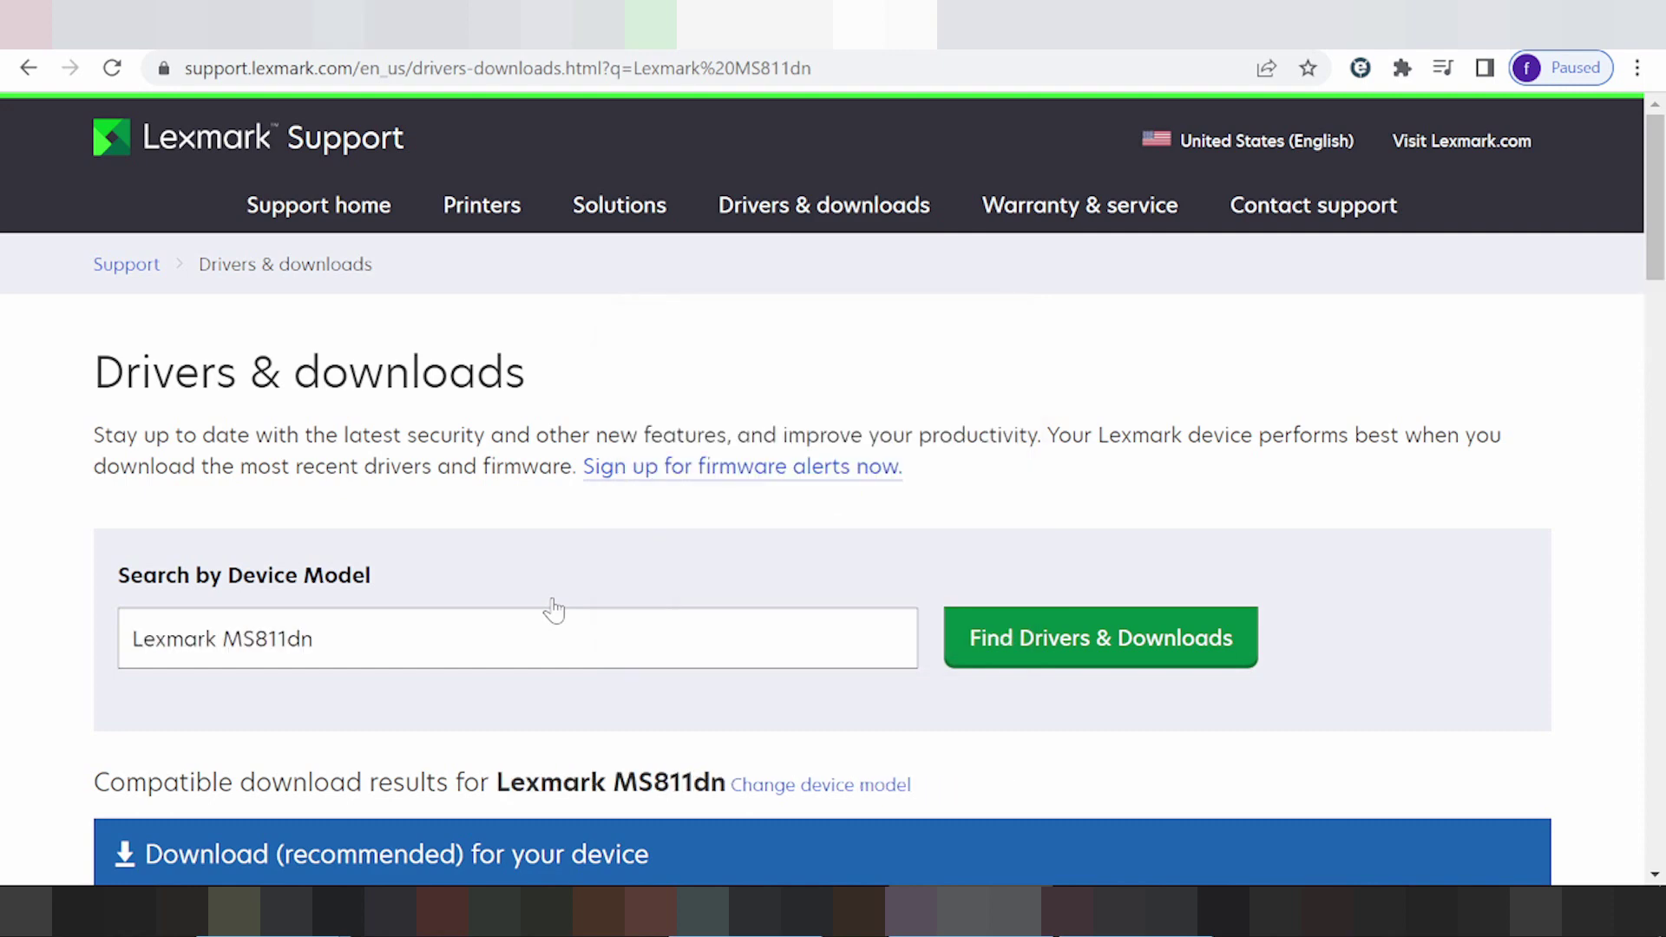
# - Filter the downloads table to Linux/Unix with OS Version Fedora 33 and review the 9 entries
pyautogui.scroll(-8, 552, 607)
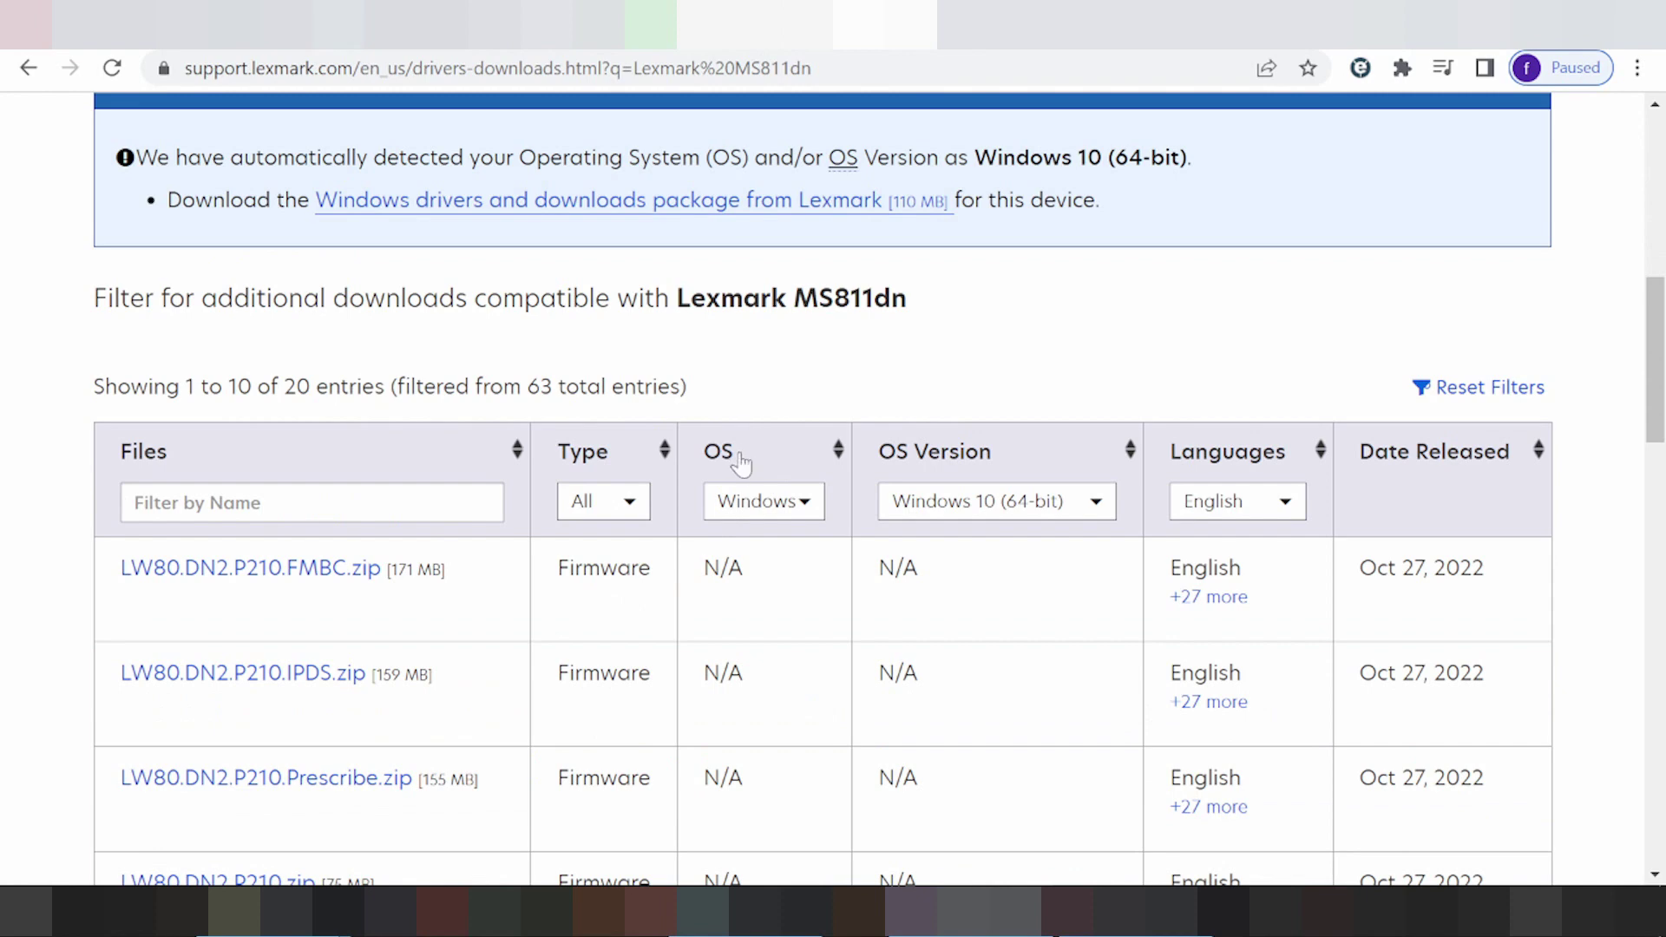
pyautogui.click(758, 503)
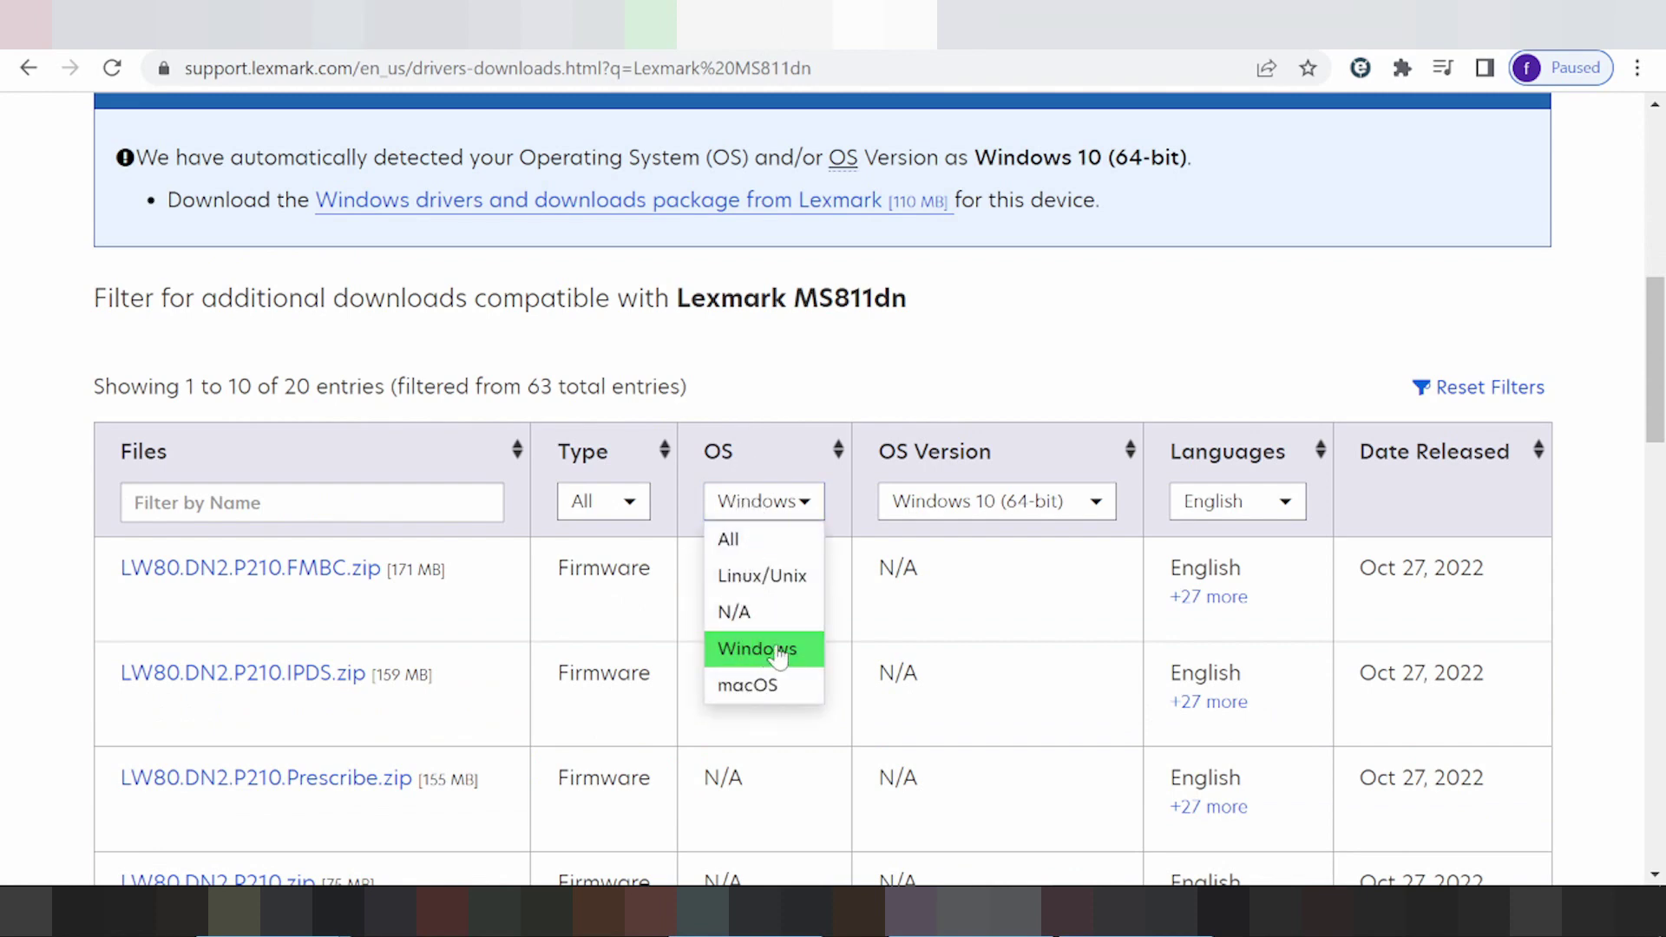
pyautogui.click(786, 577)
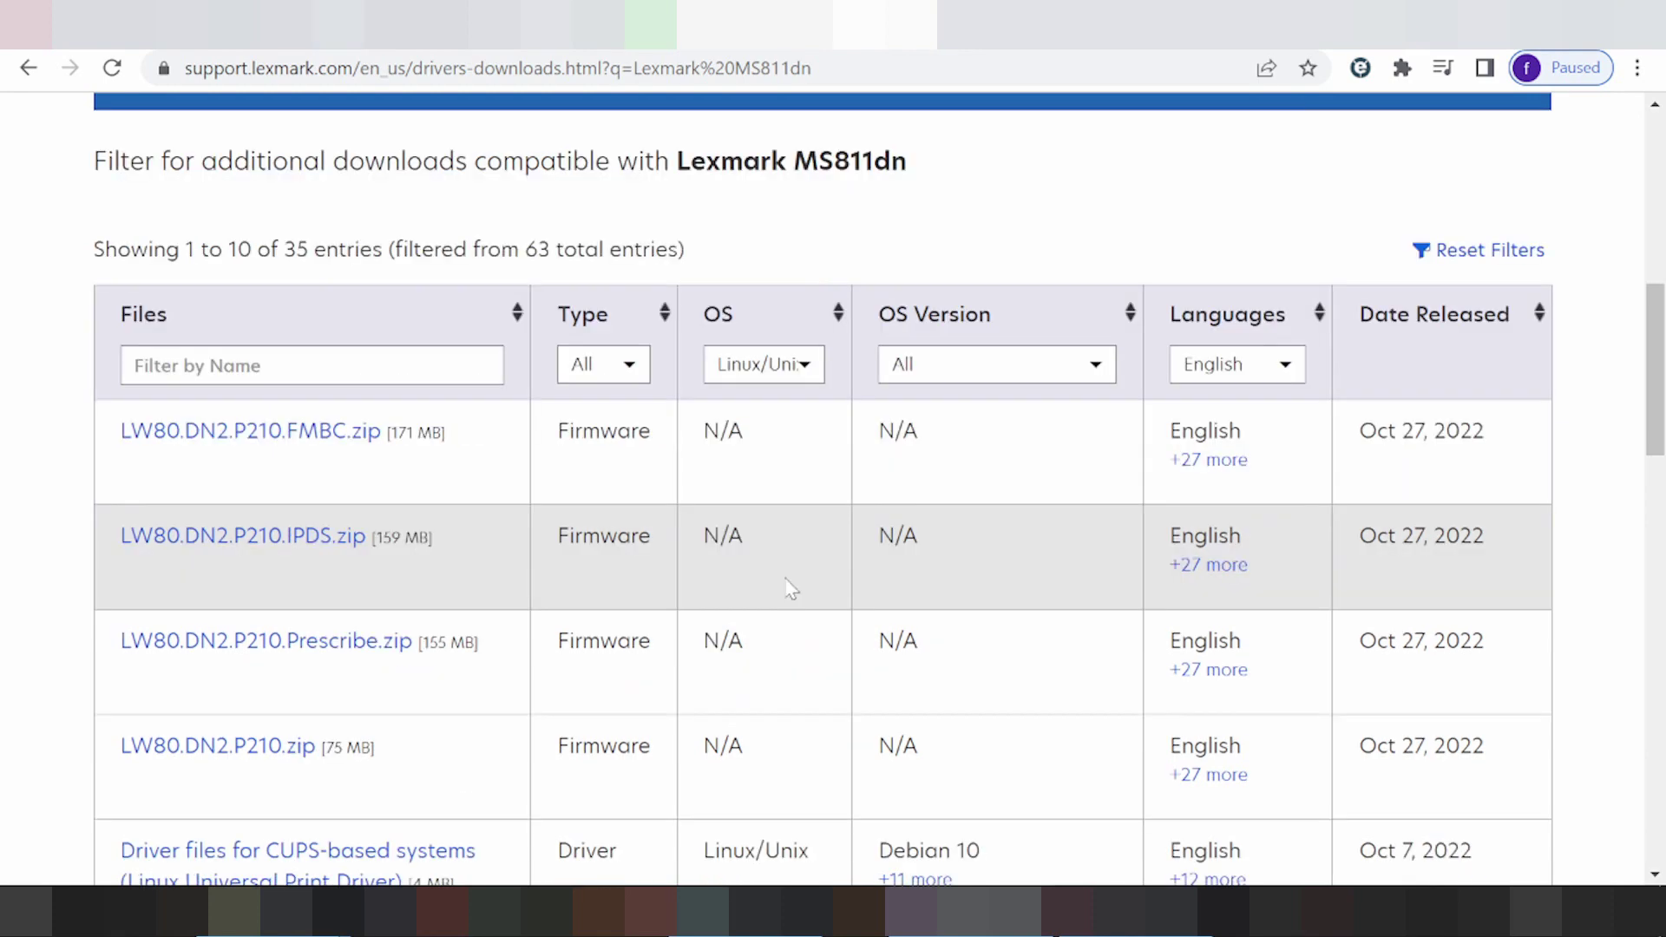
pyautogui.click(903, 369)
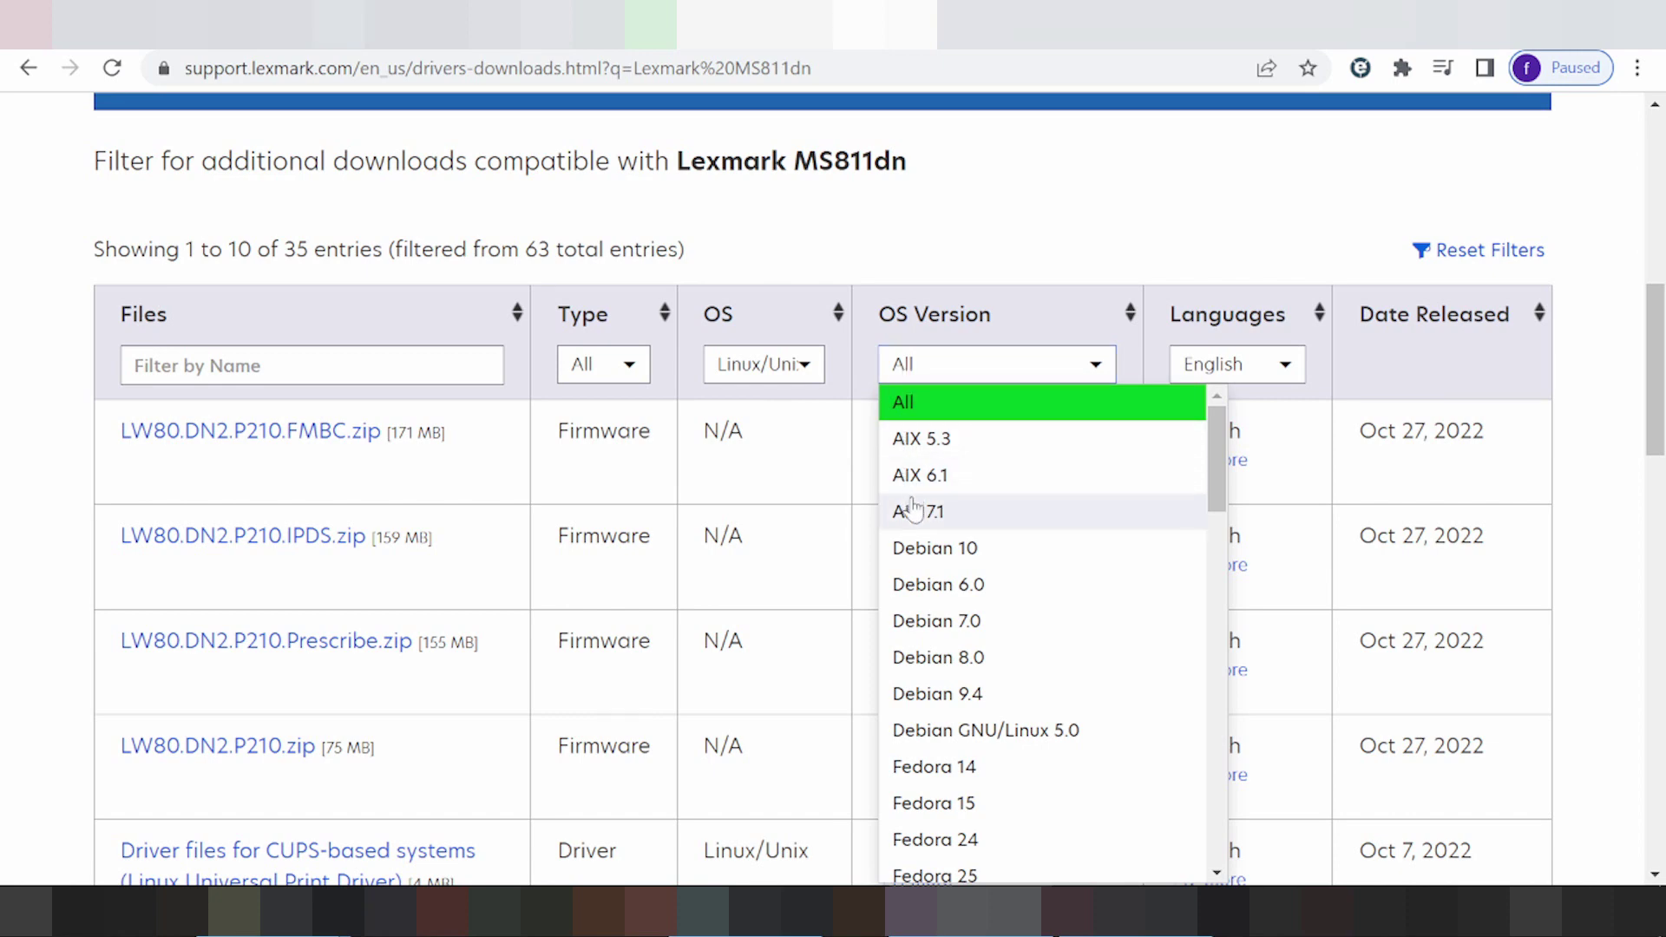
pyautogui.scroll(-3, 913, 510)
pyautogui.scroll(-3, 913, 510)
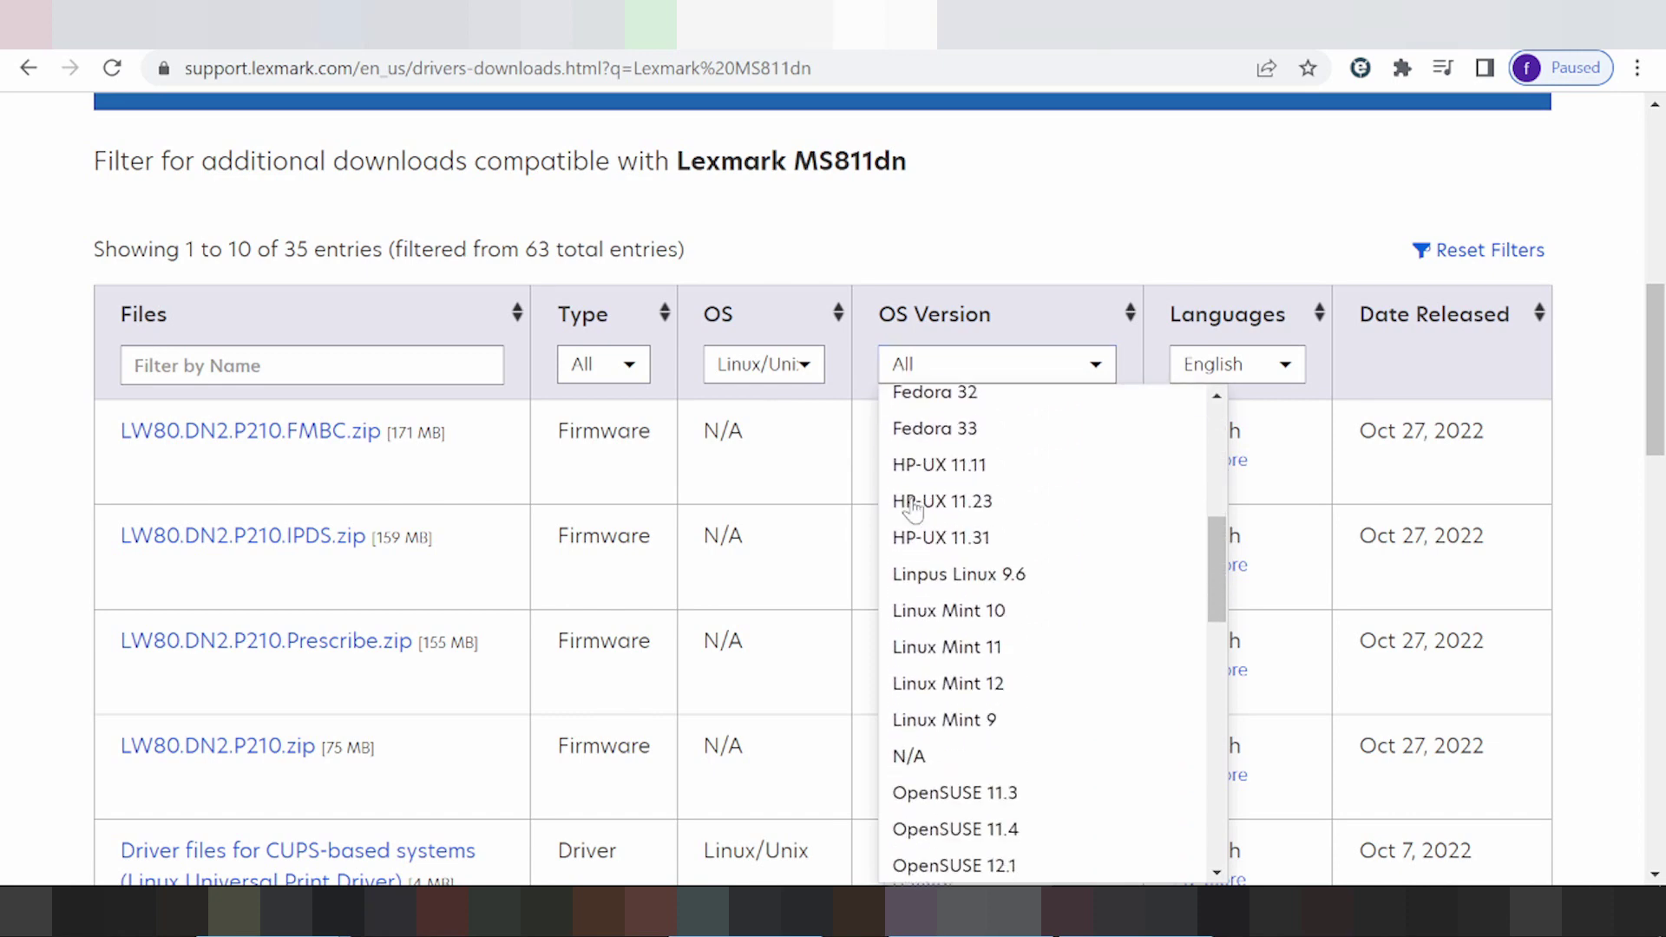
pyautogui.click(935, 430)
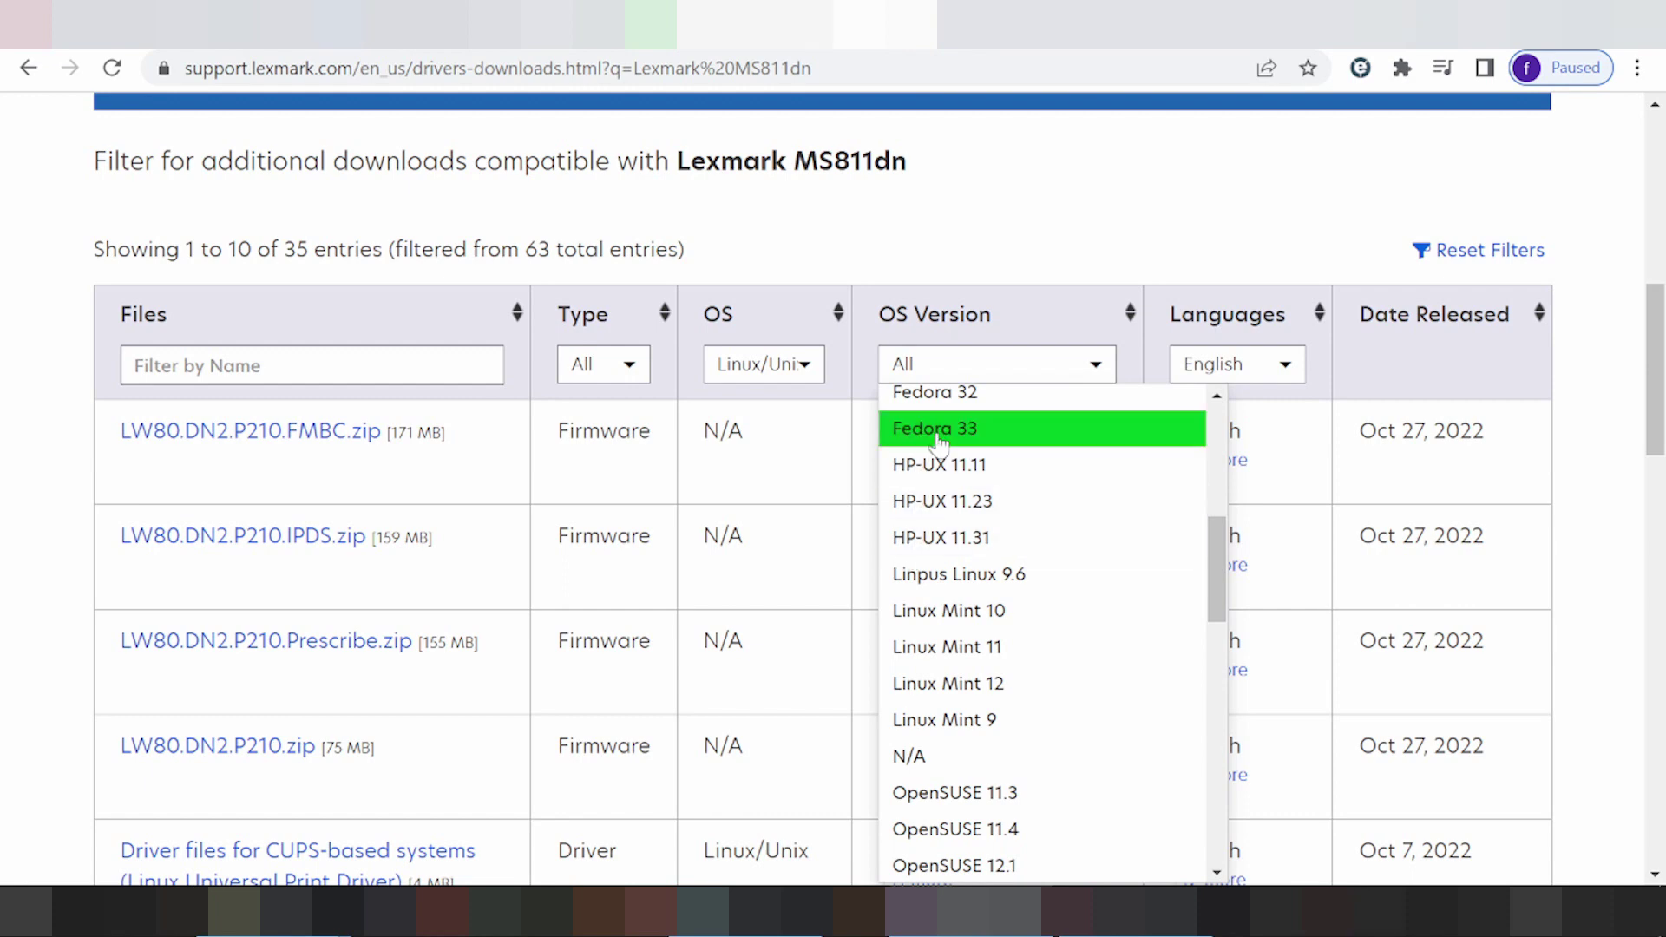
pyautogui.scroll(-3, 935, 434)
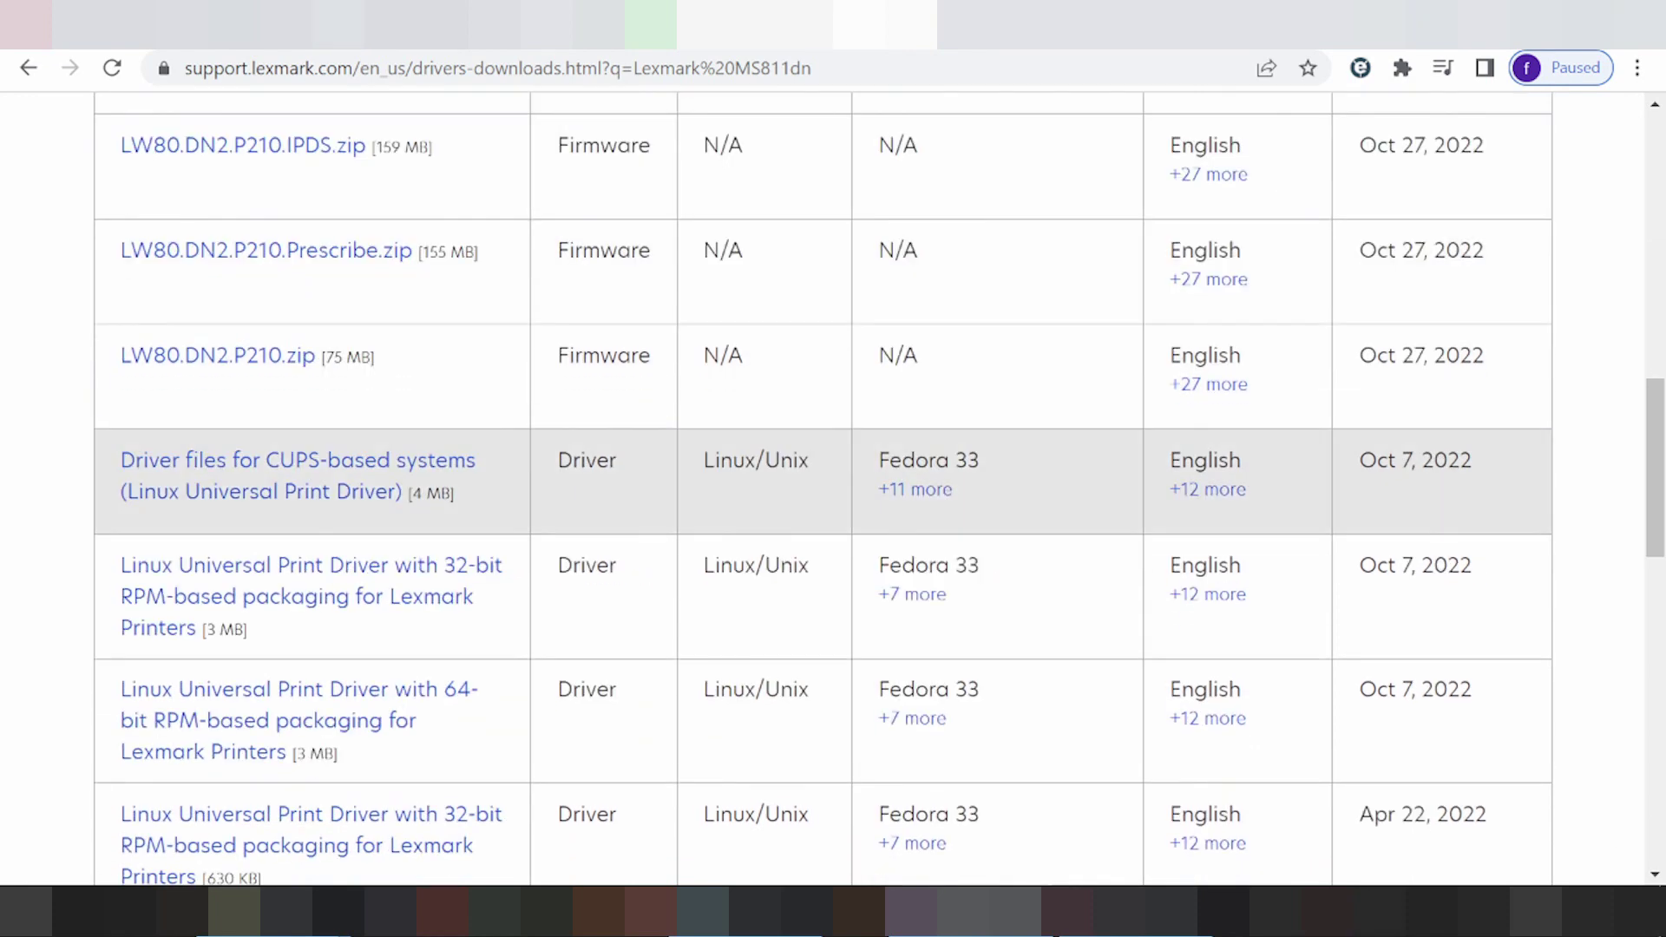
pyautogui.scroll(-3, 826, 439)
pyautogui.doubleClick(1462, 423)
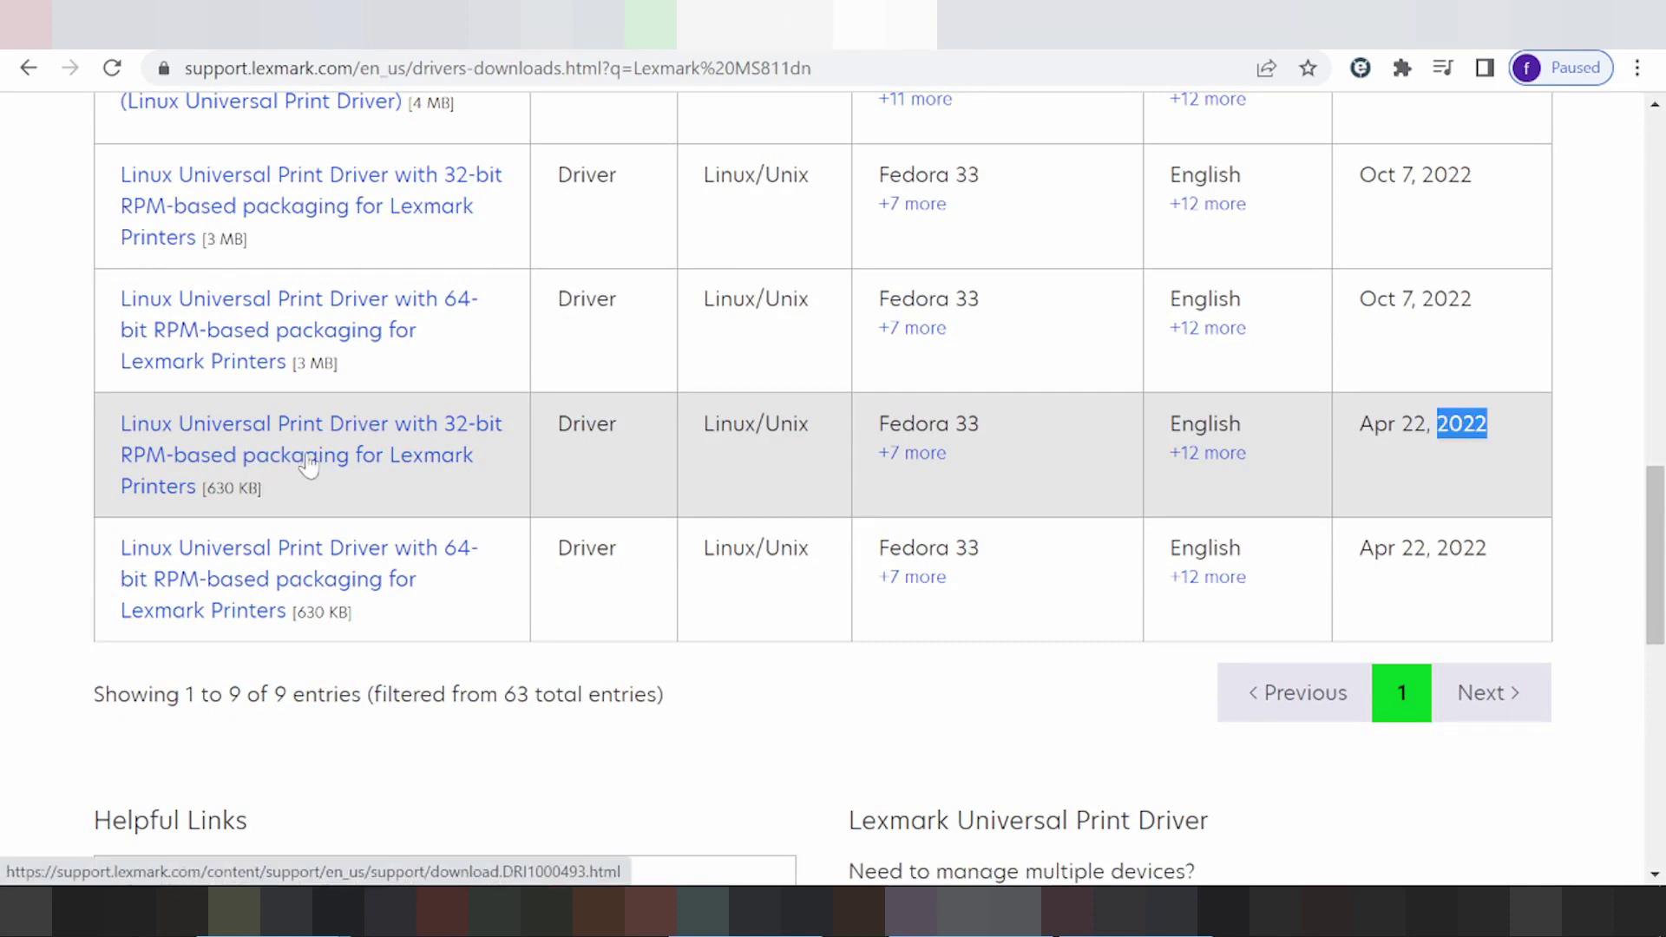
pyautogui.scroll(8, 308, 464)
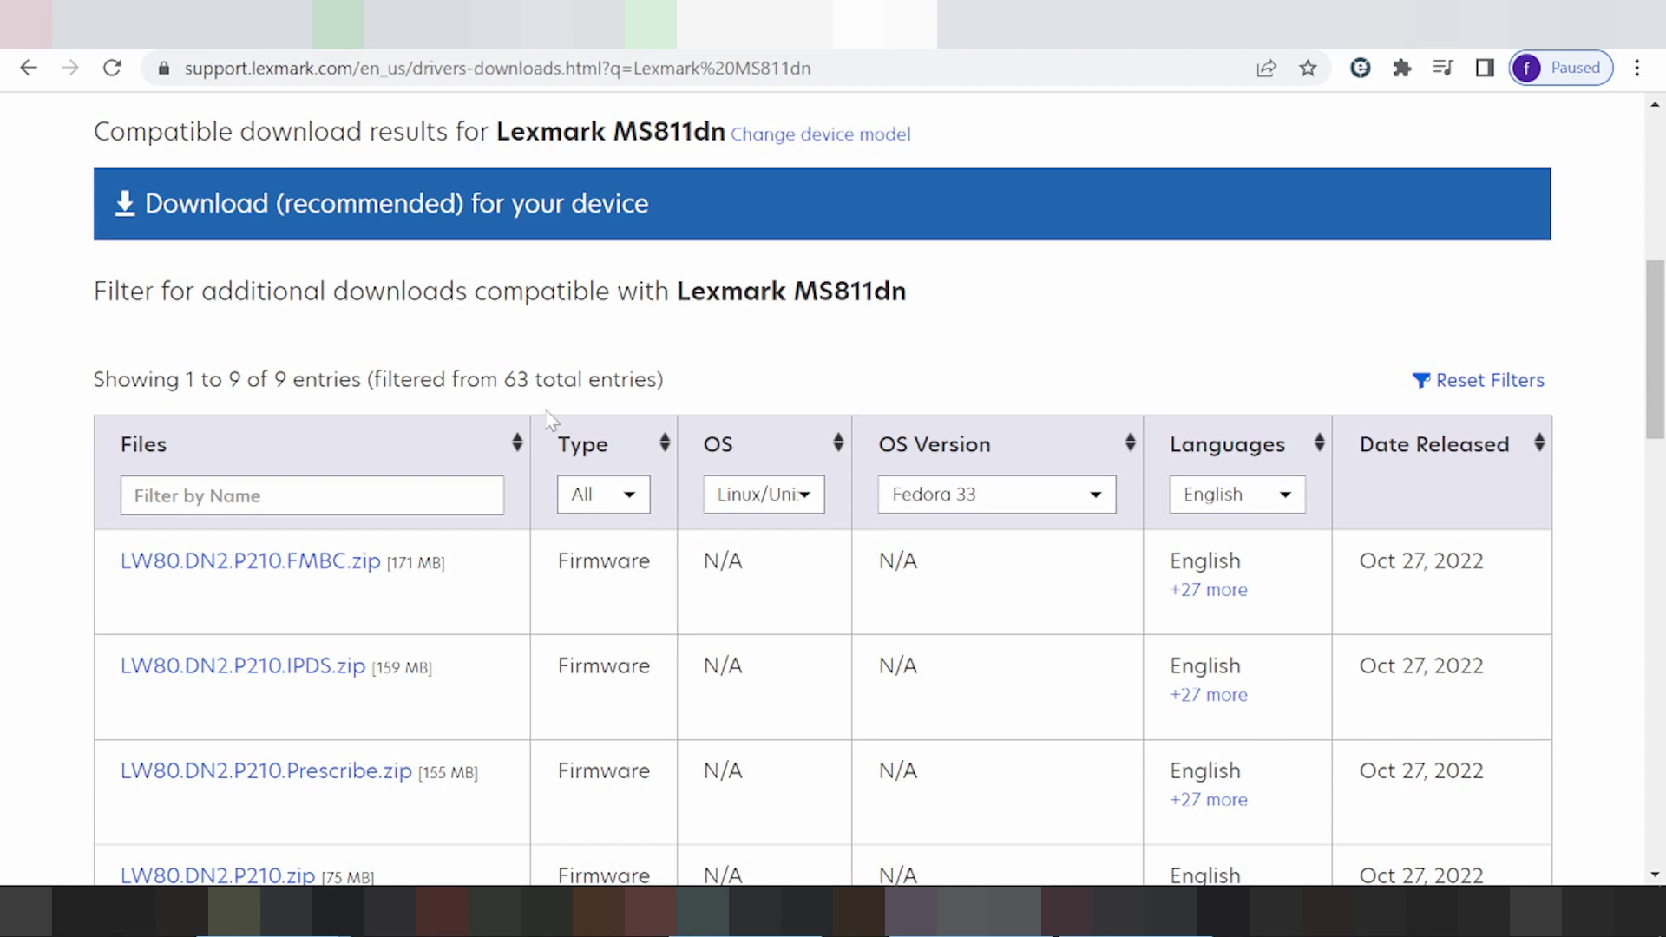
# - Switch the downloads filter to macOS with OS Version macOS 12
pyautogui.click(737, 511)
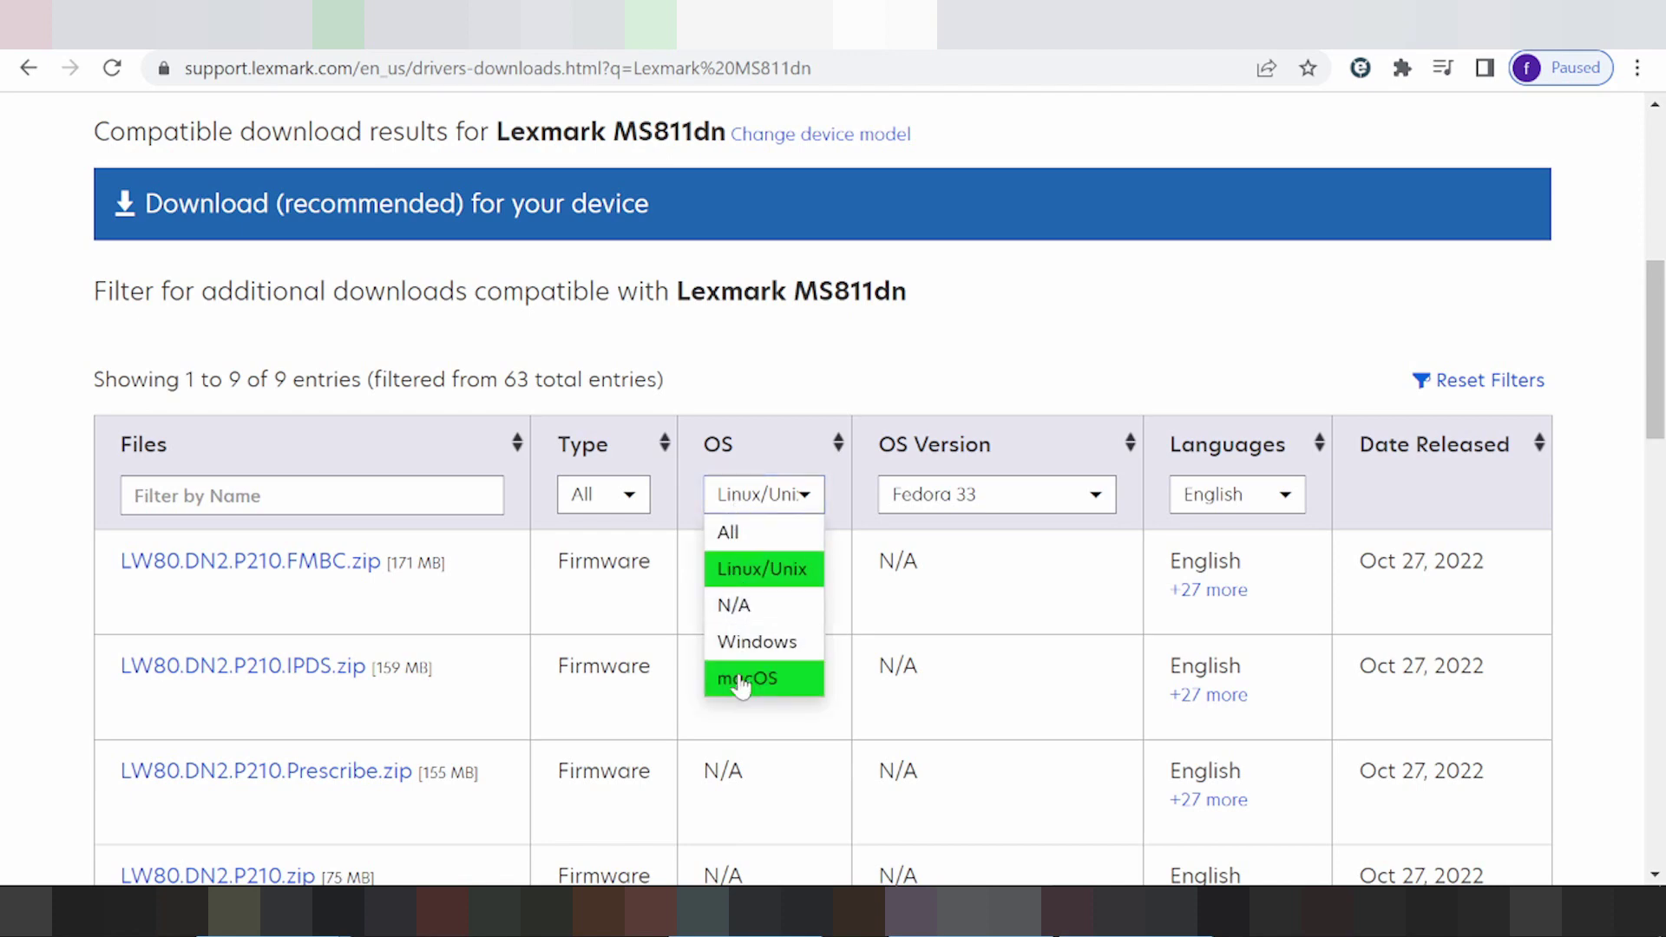
pyautogui.click(742, 681)
pyautogui.click(945, 507)
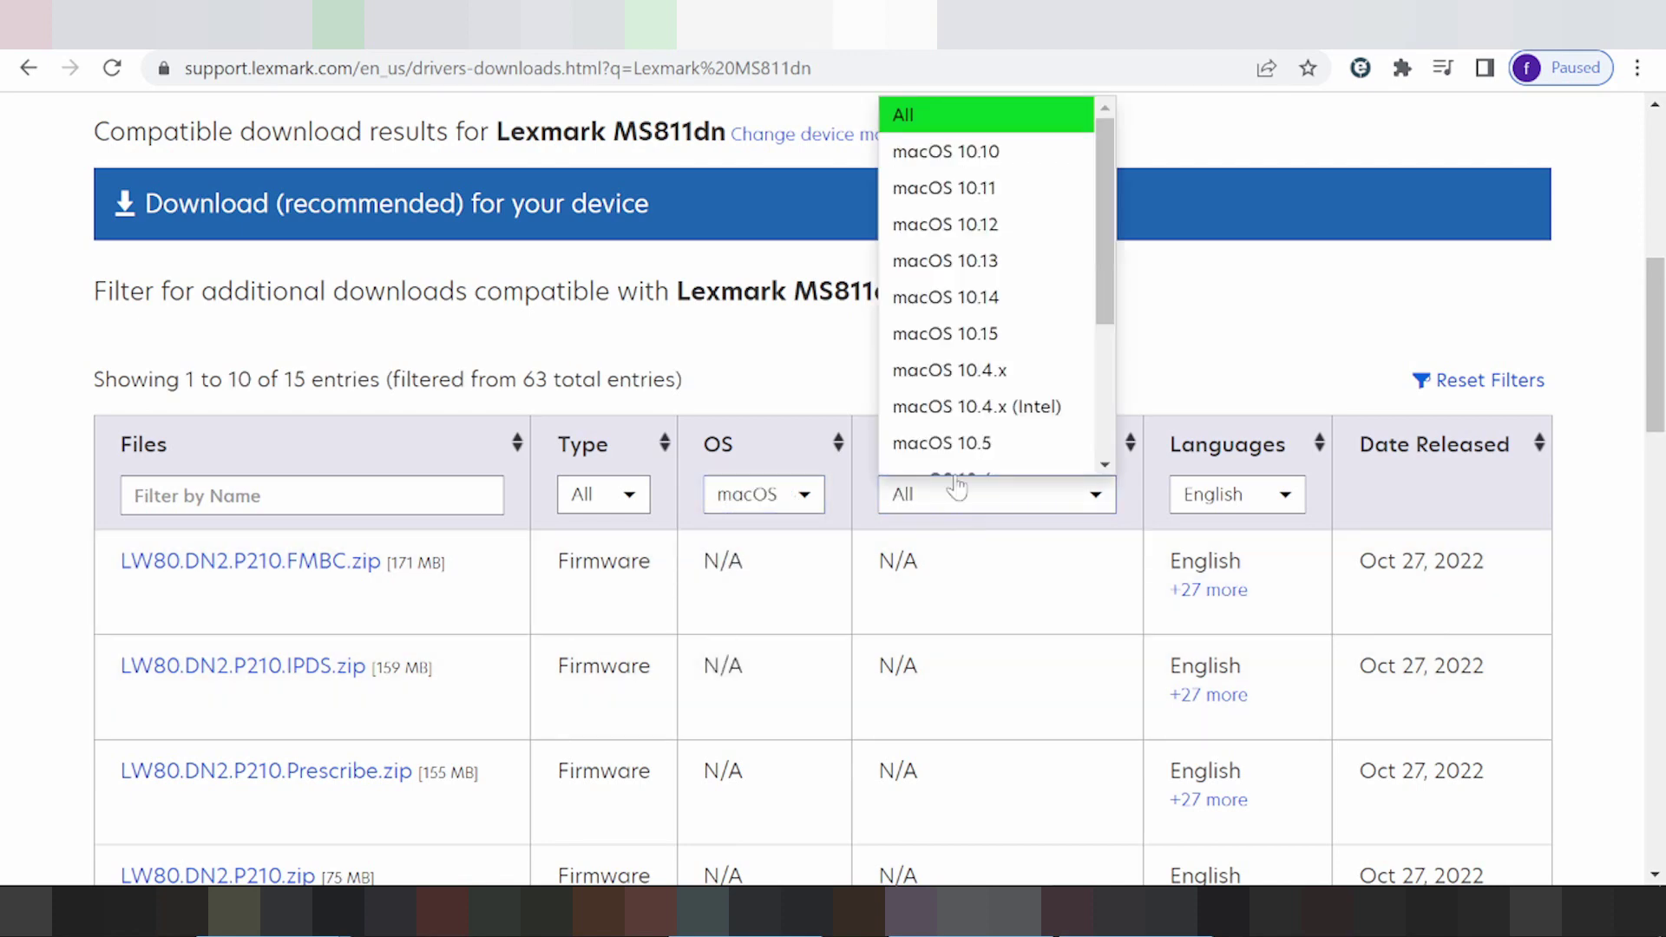
pyautogui.scroll(-3, 971, 342)
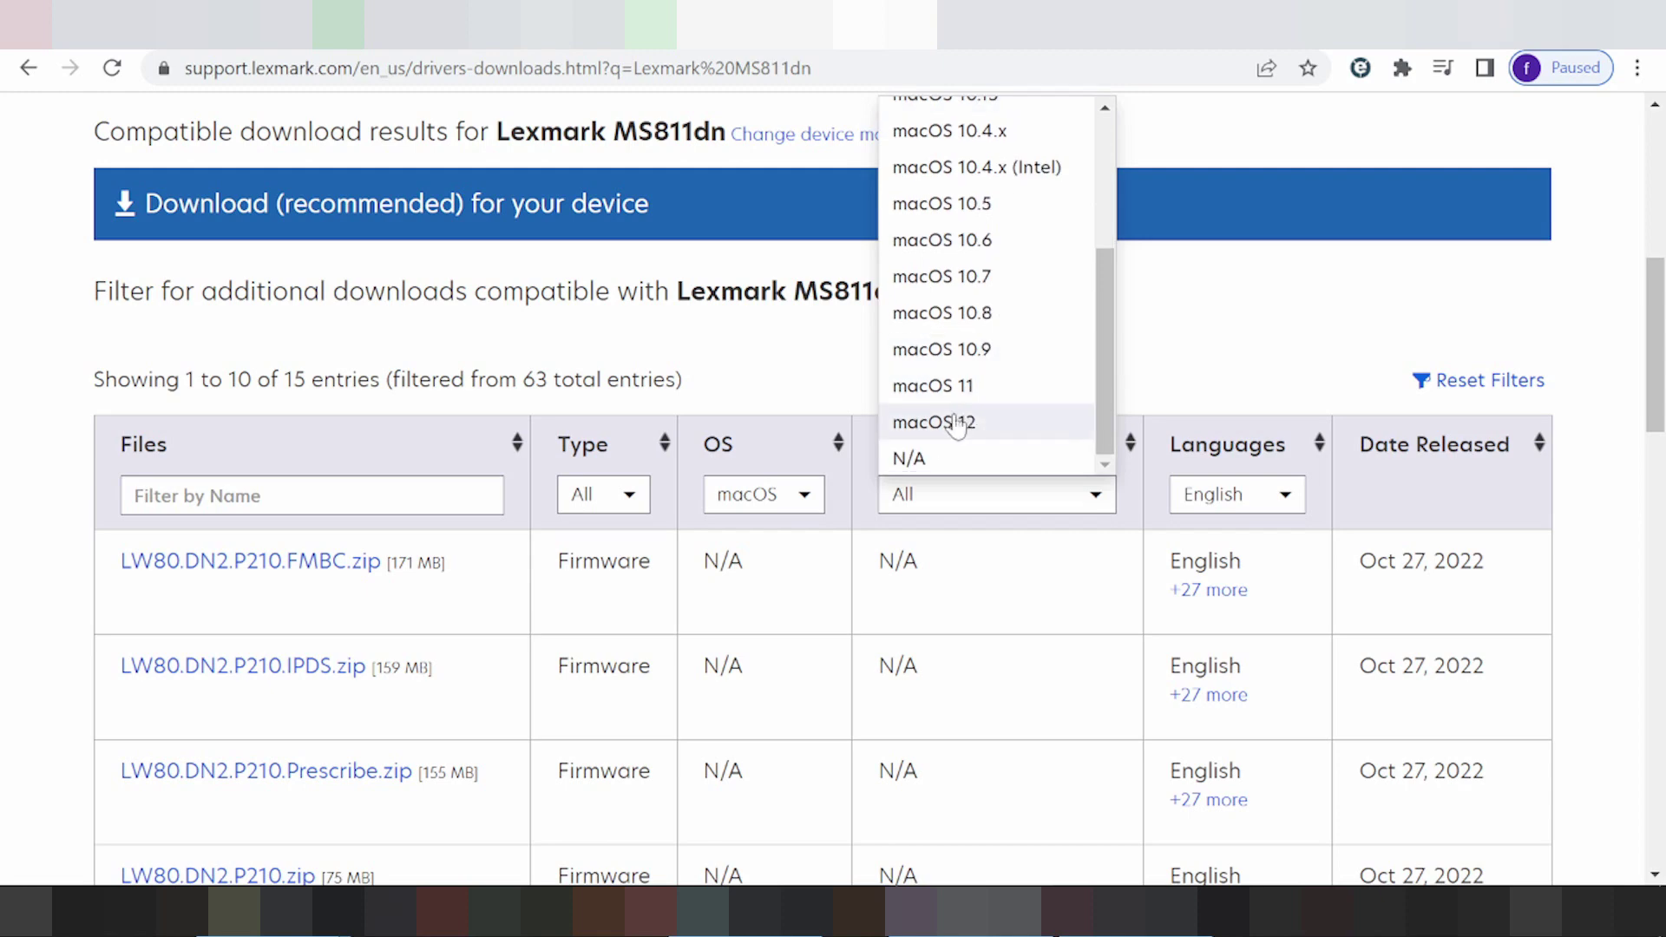
pyautogui.scroll(3, 959, 386)
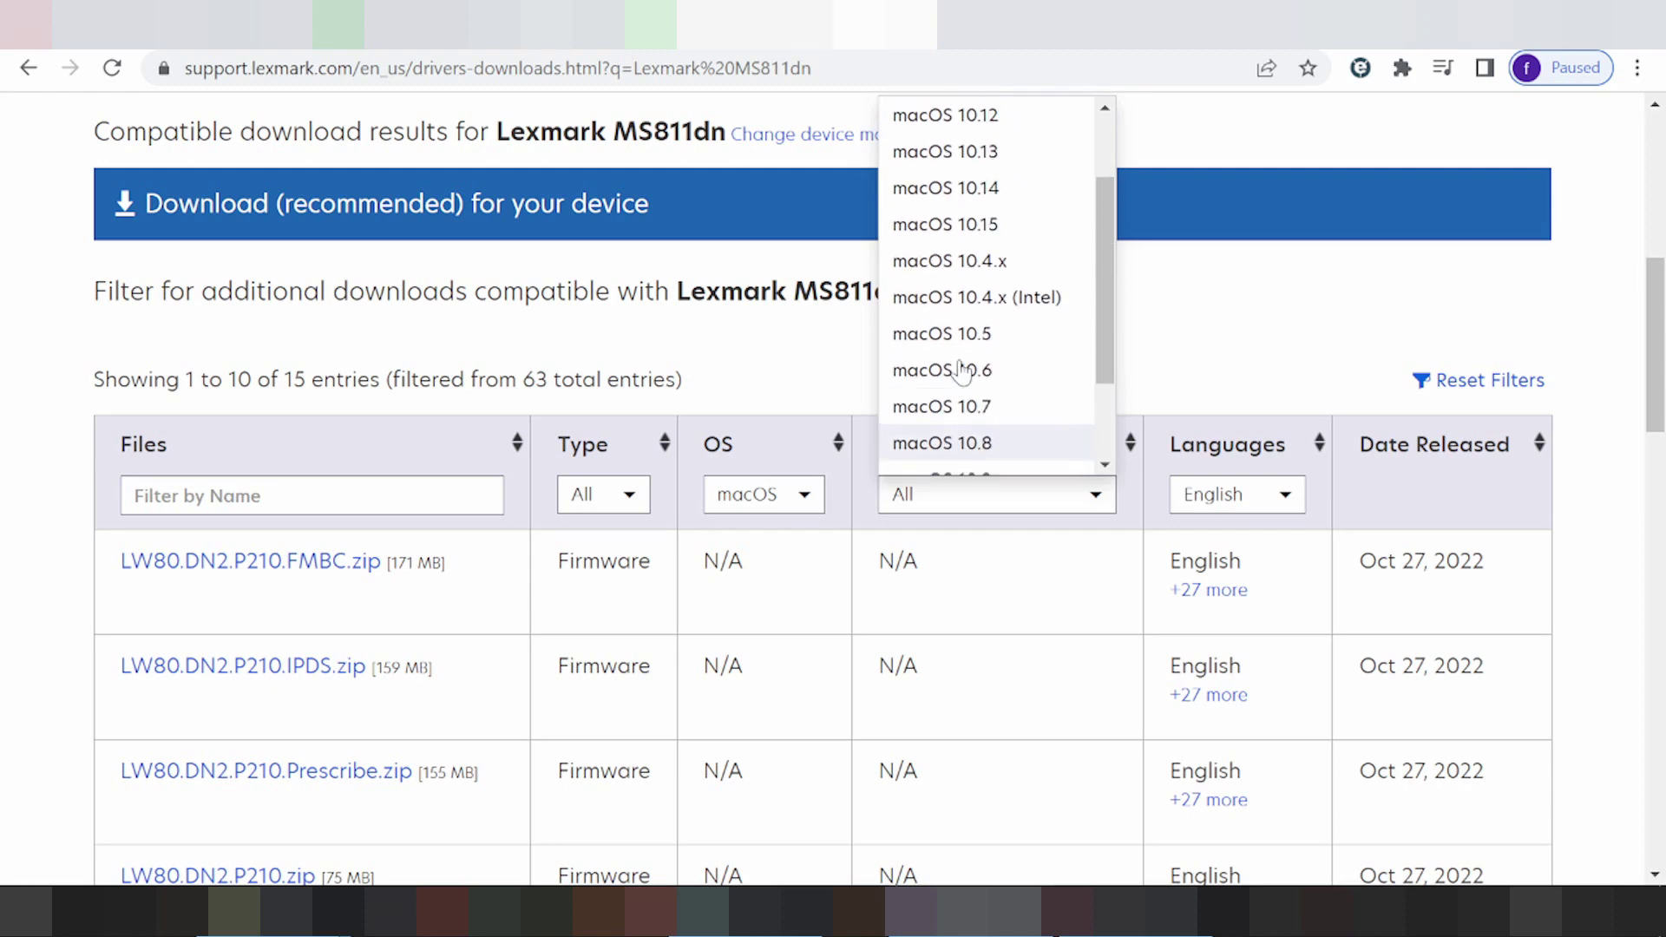
pyautogui.scroll(-3, 960, 371)
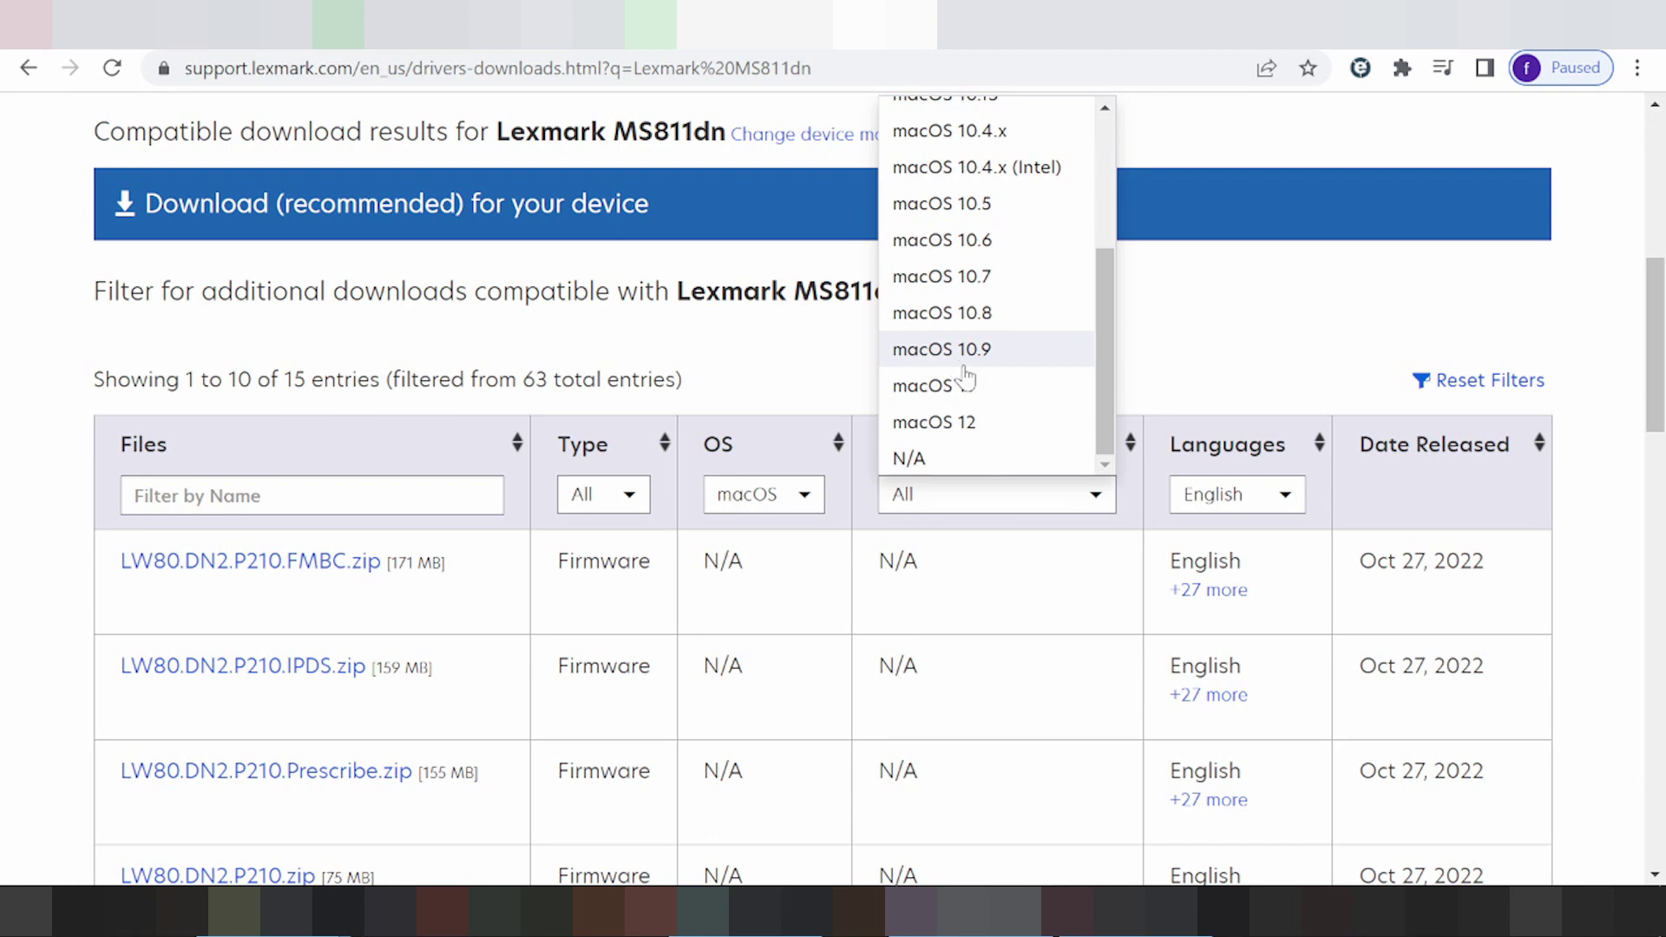
pyautogui.click(1005, 426)
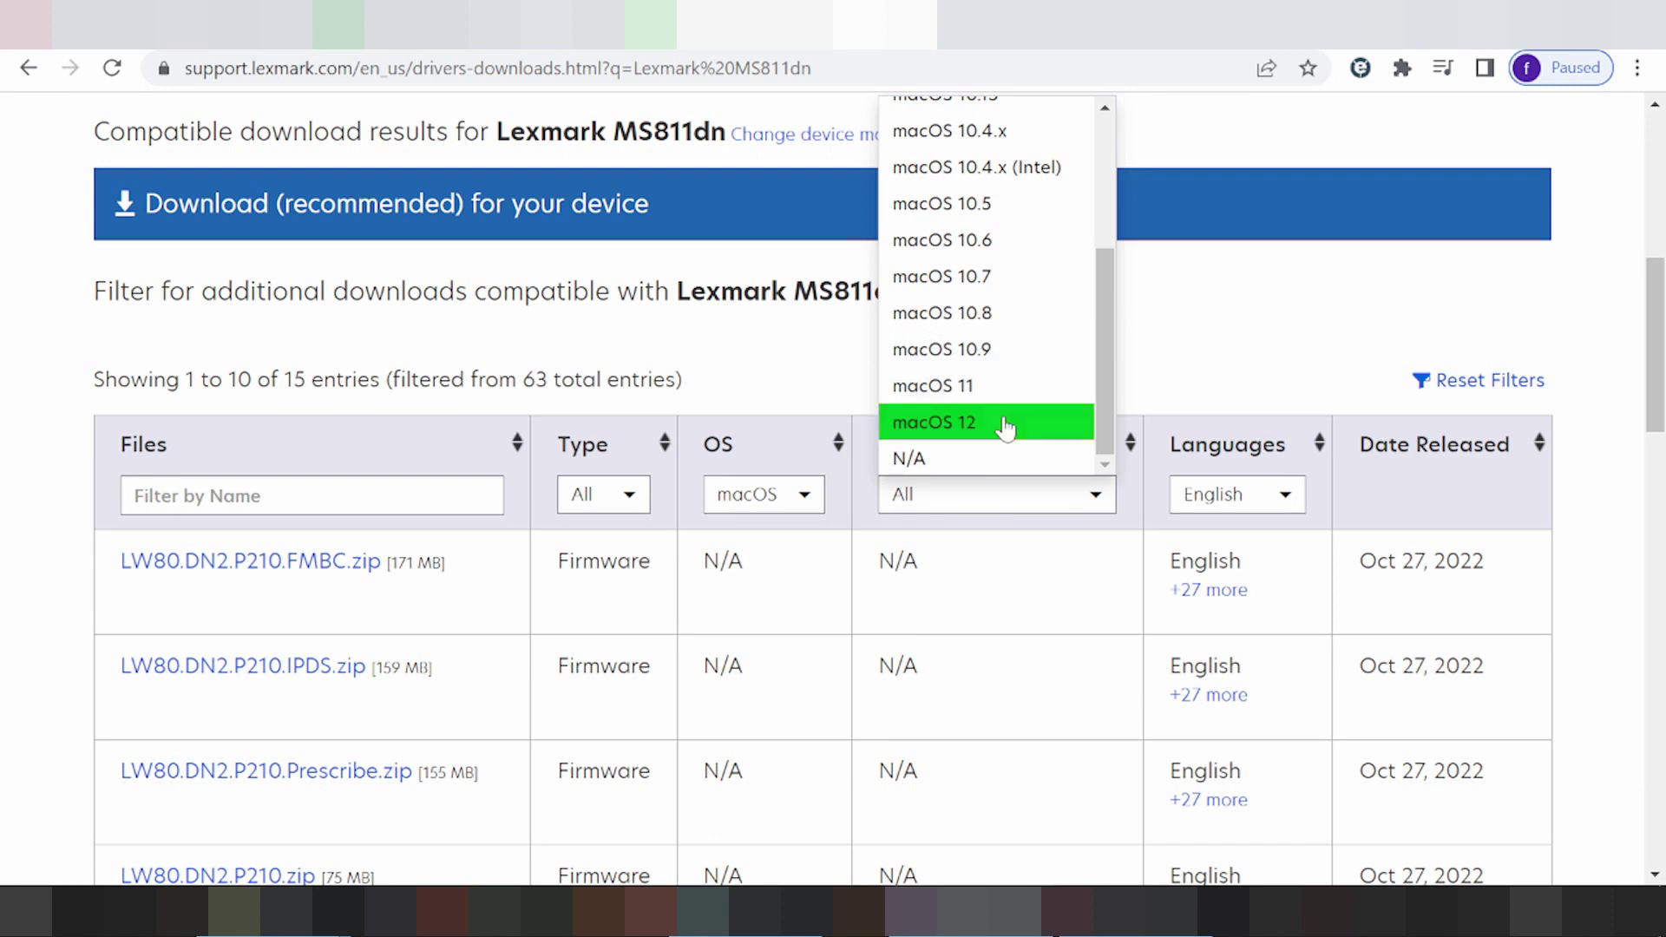
# - Open the MAC Universal Print Driver download details, then cancel the download
pyautogui.scroll(-3, 930, 533)
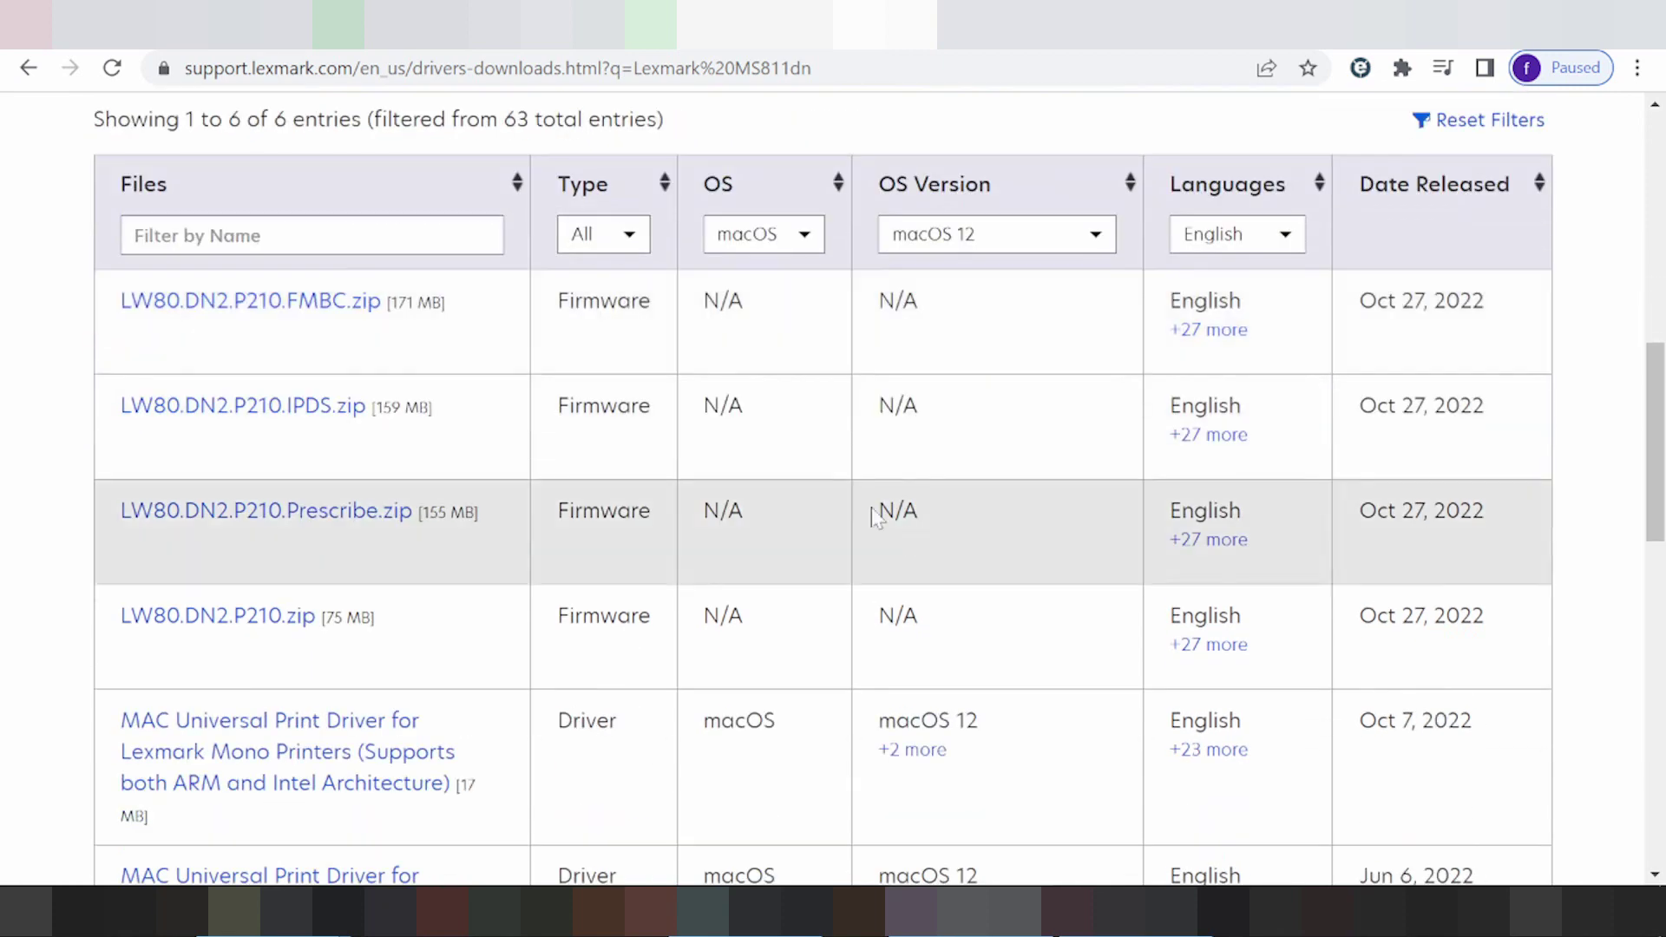
pyautogui.scroll(-3, 685, 339)
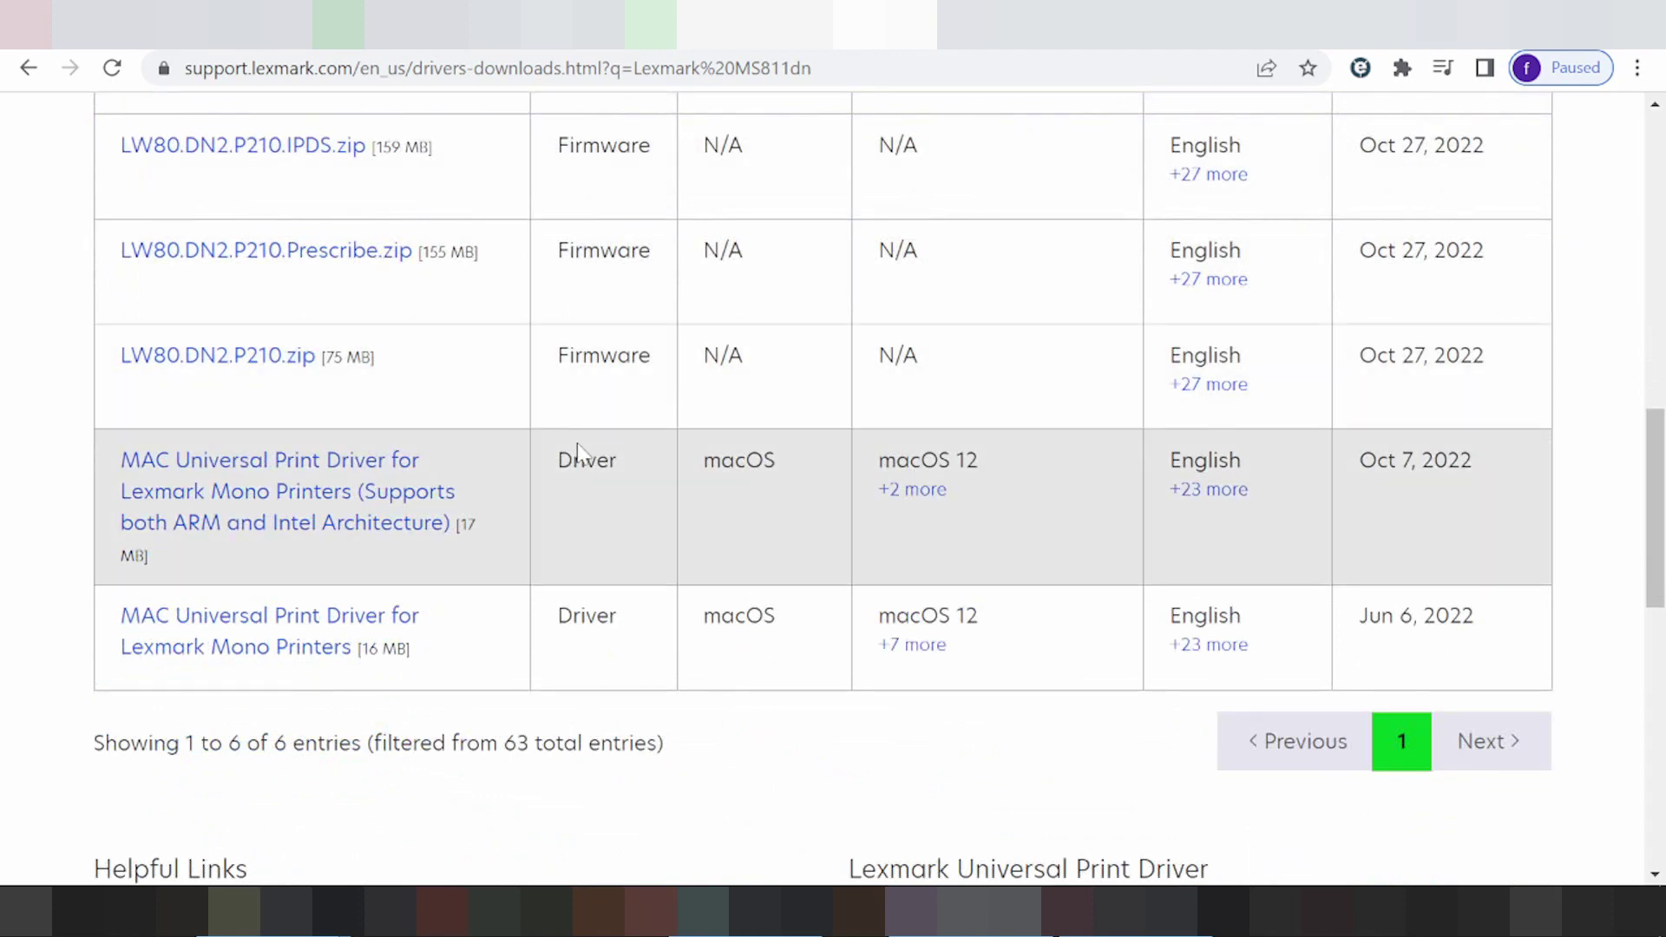
pyautogui.click(310, 511)
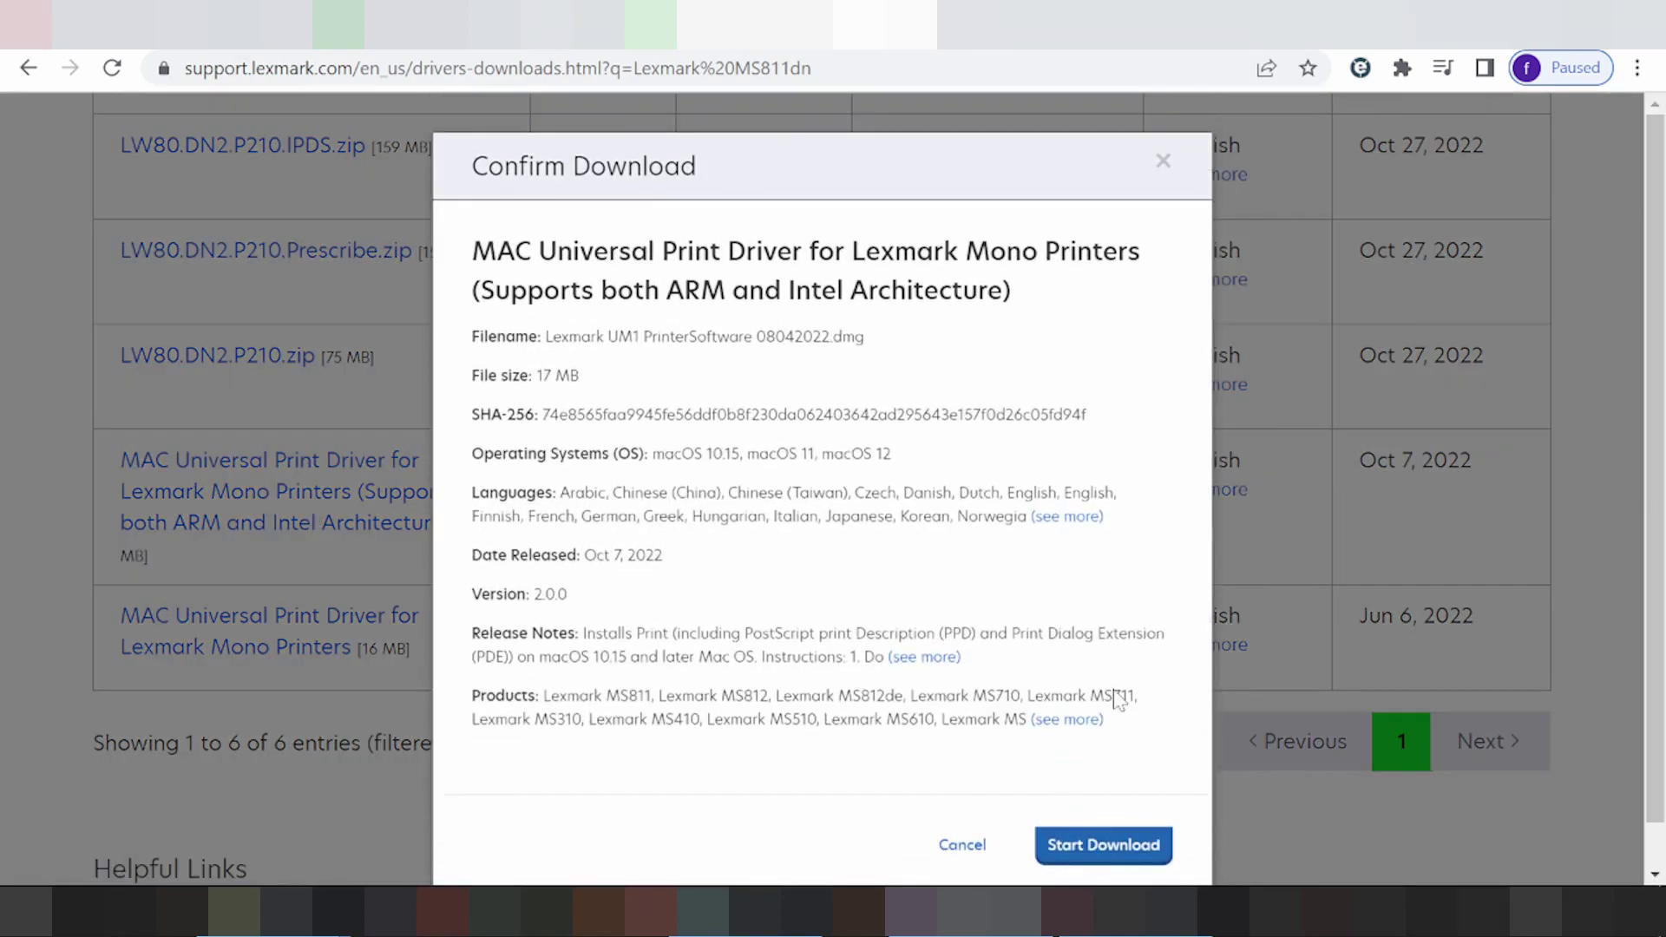
pyautogui.click(965, 846)
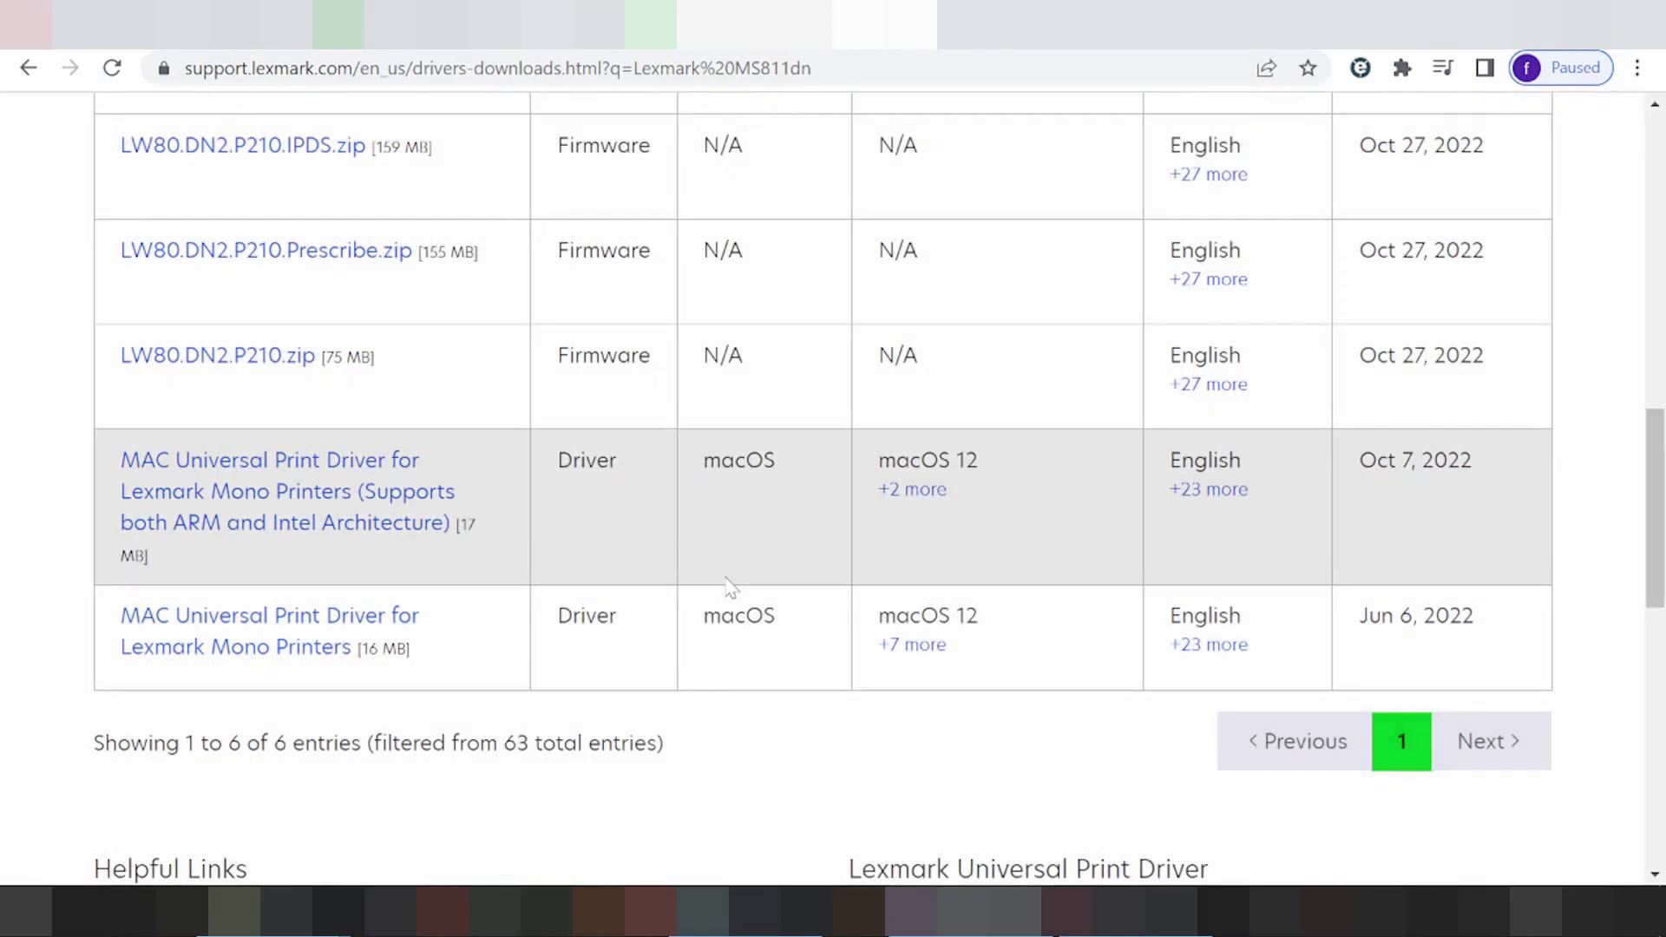
pyautogui.scroll(10, 737, 572)
pyautogui.scroll(-6, 763, 521)
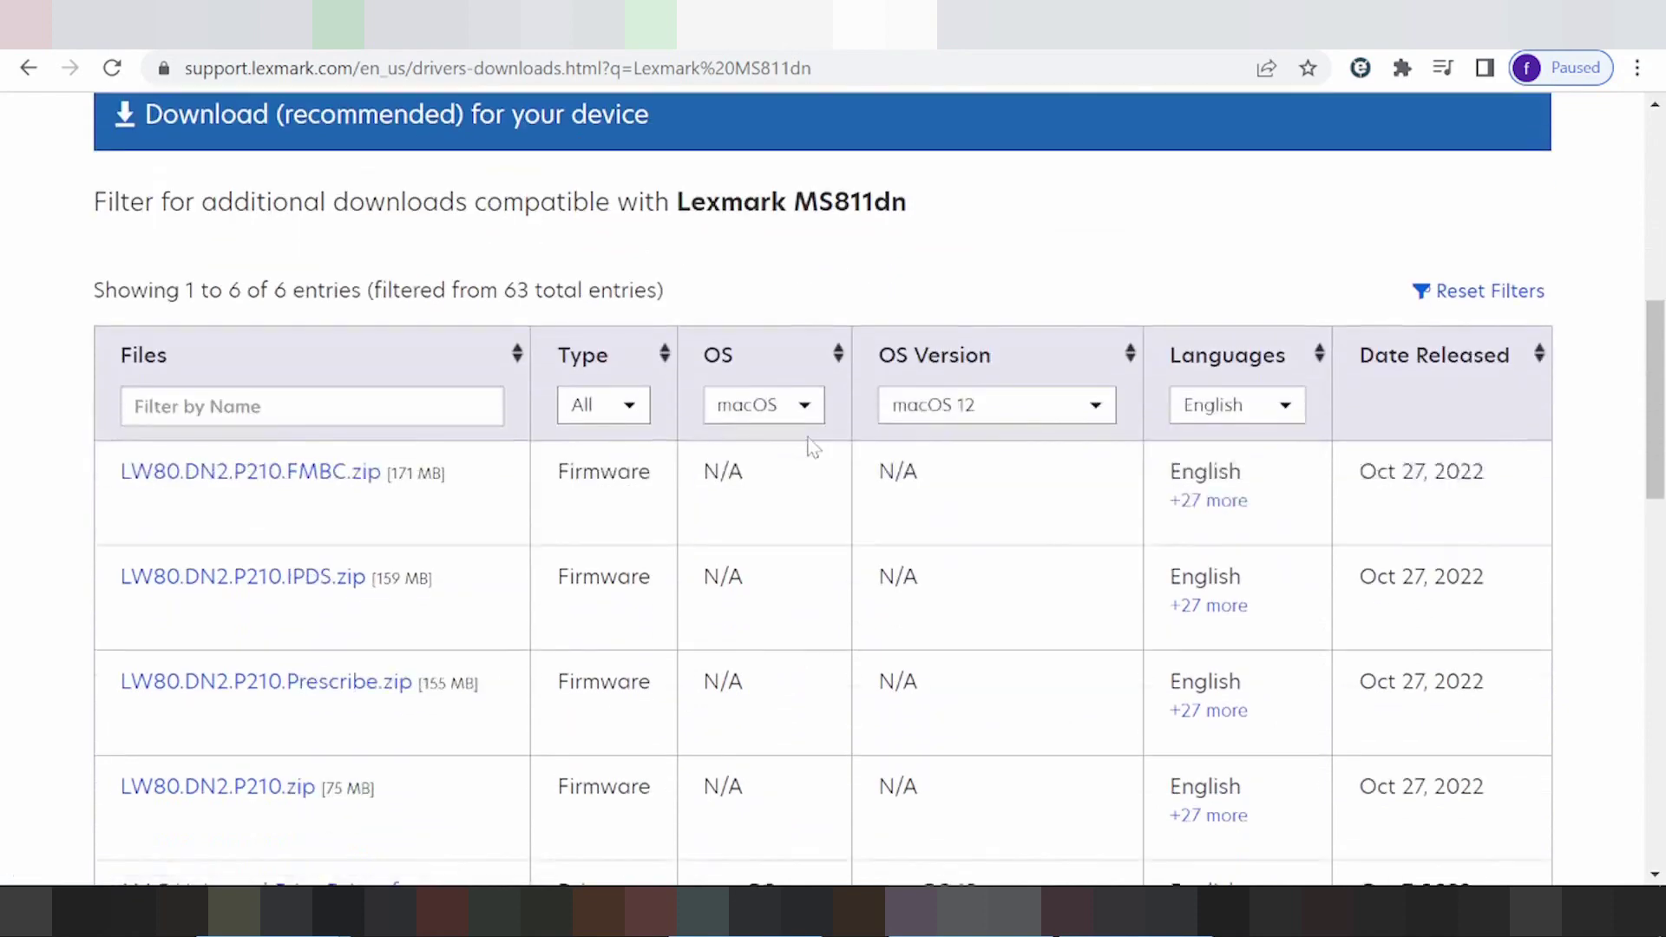
# - Set the OS filter to Windows and browse the OS Version list for Windows 11 (64-bit)
pyautogui.click(772, 376)
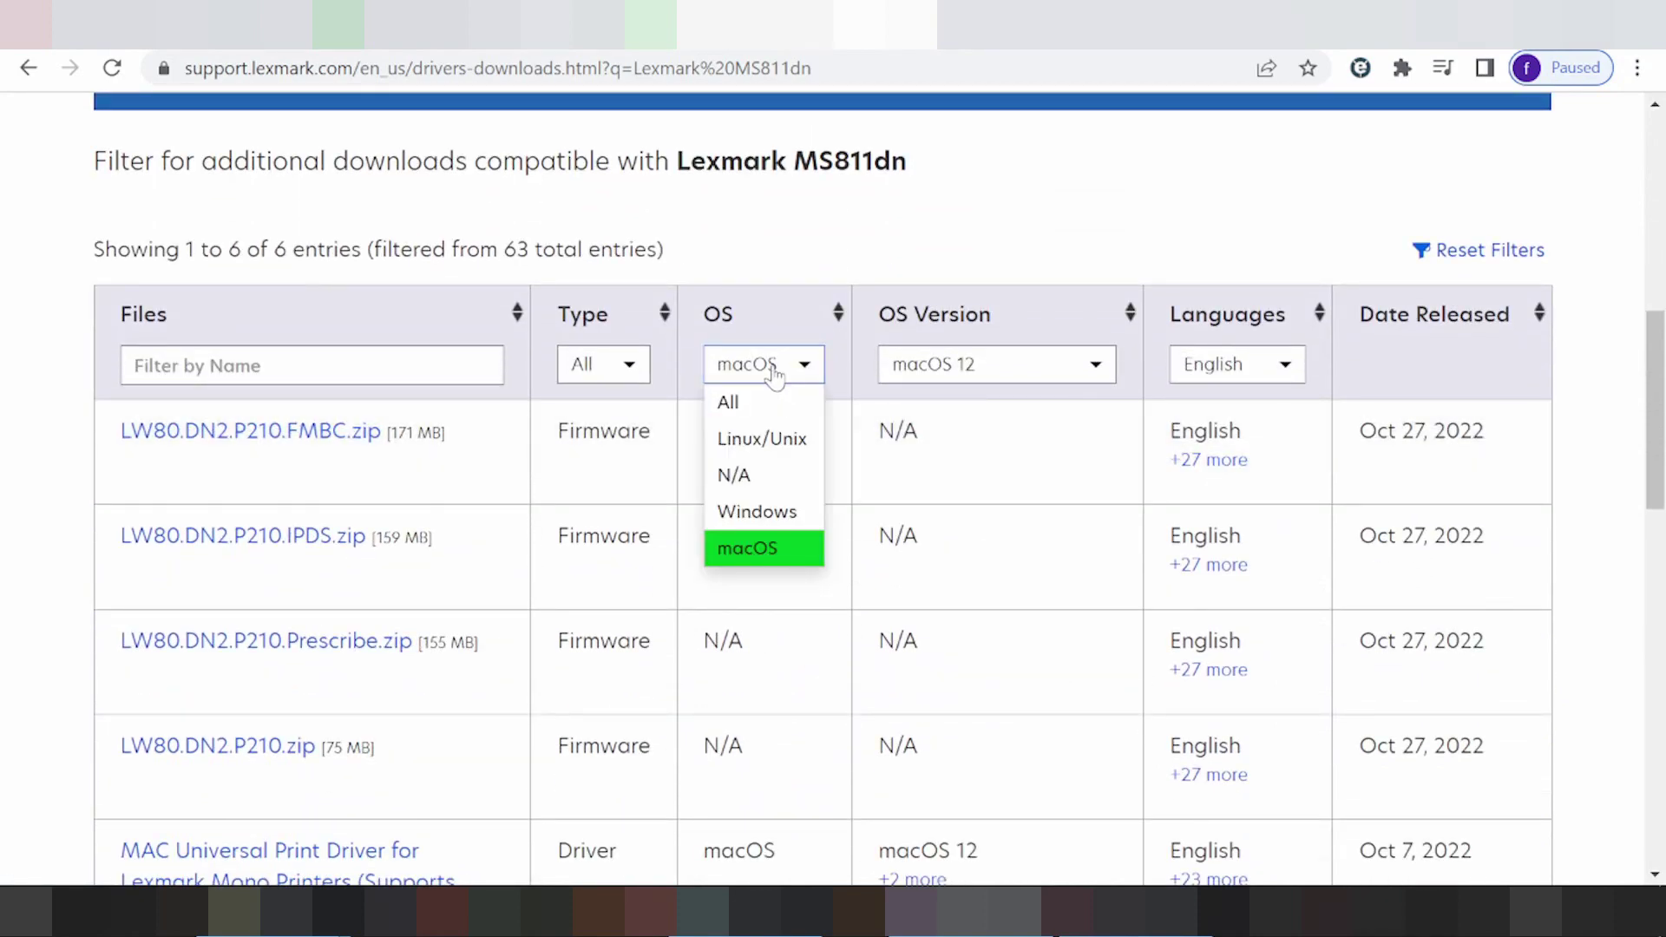
pyautogui.click(807, 506)
pyautogui.click(810, 501)
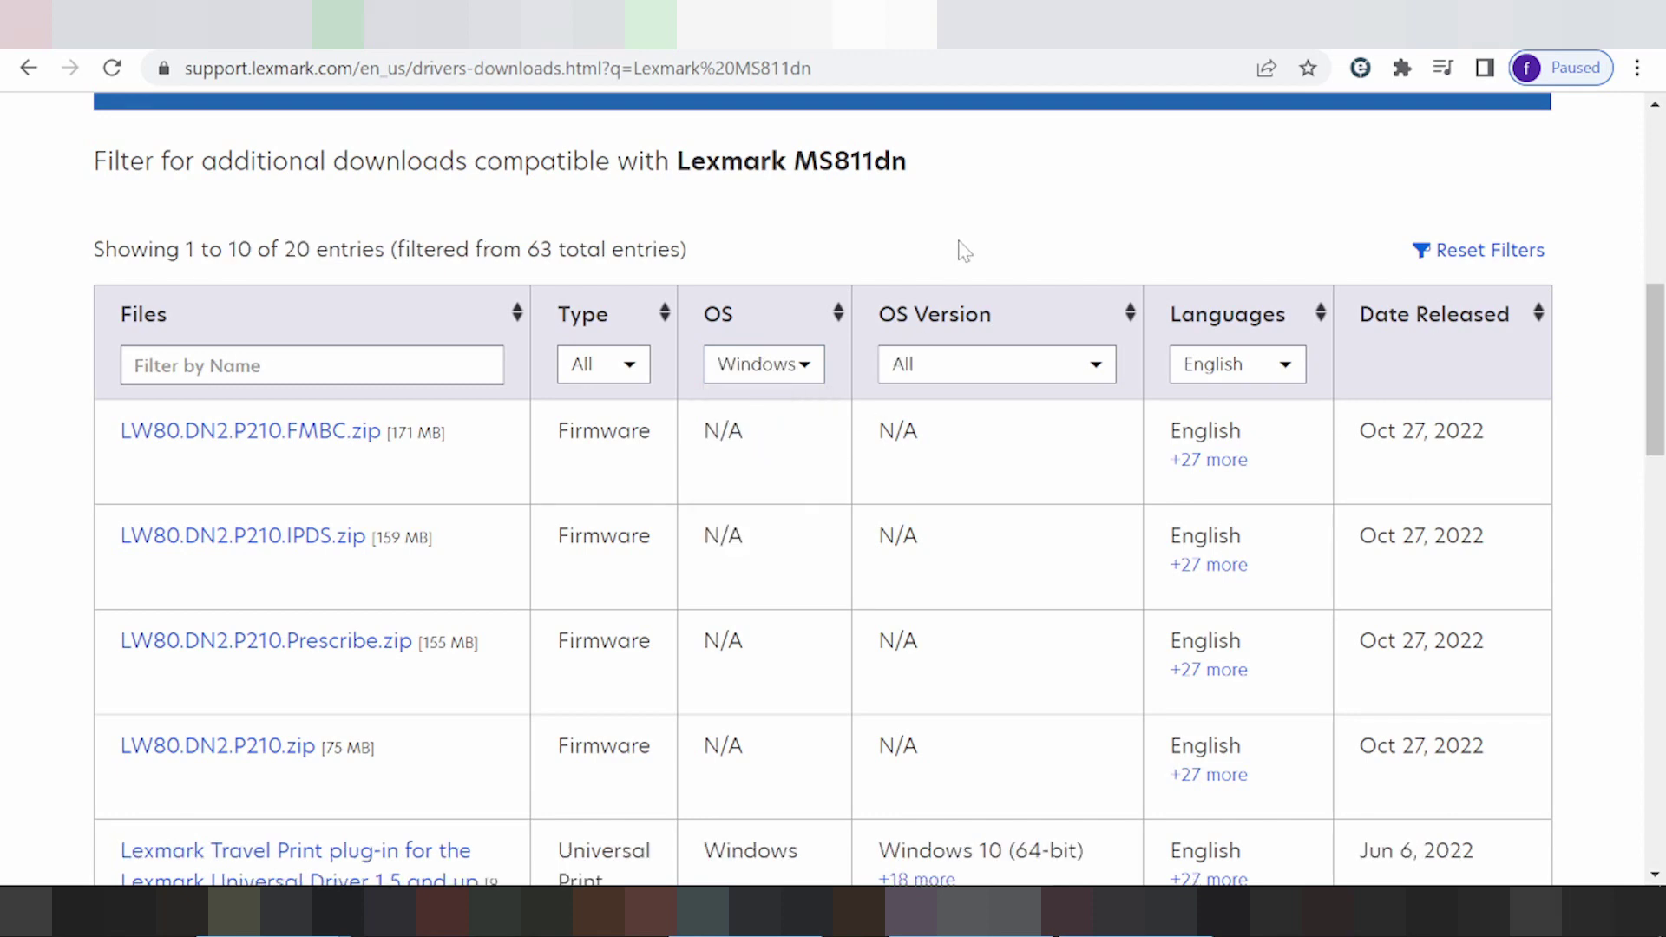
pyautogui.click(934, 370)
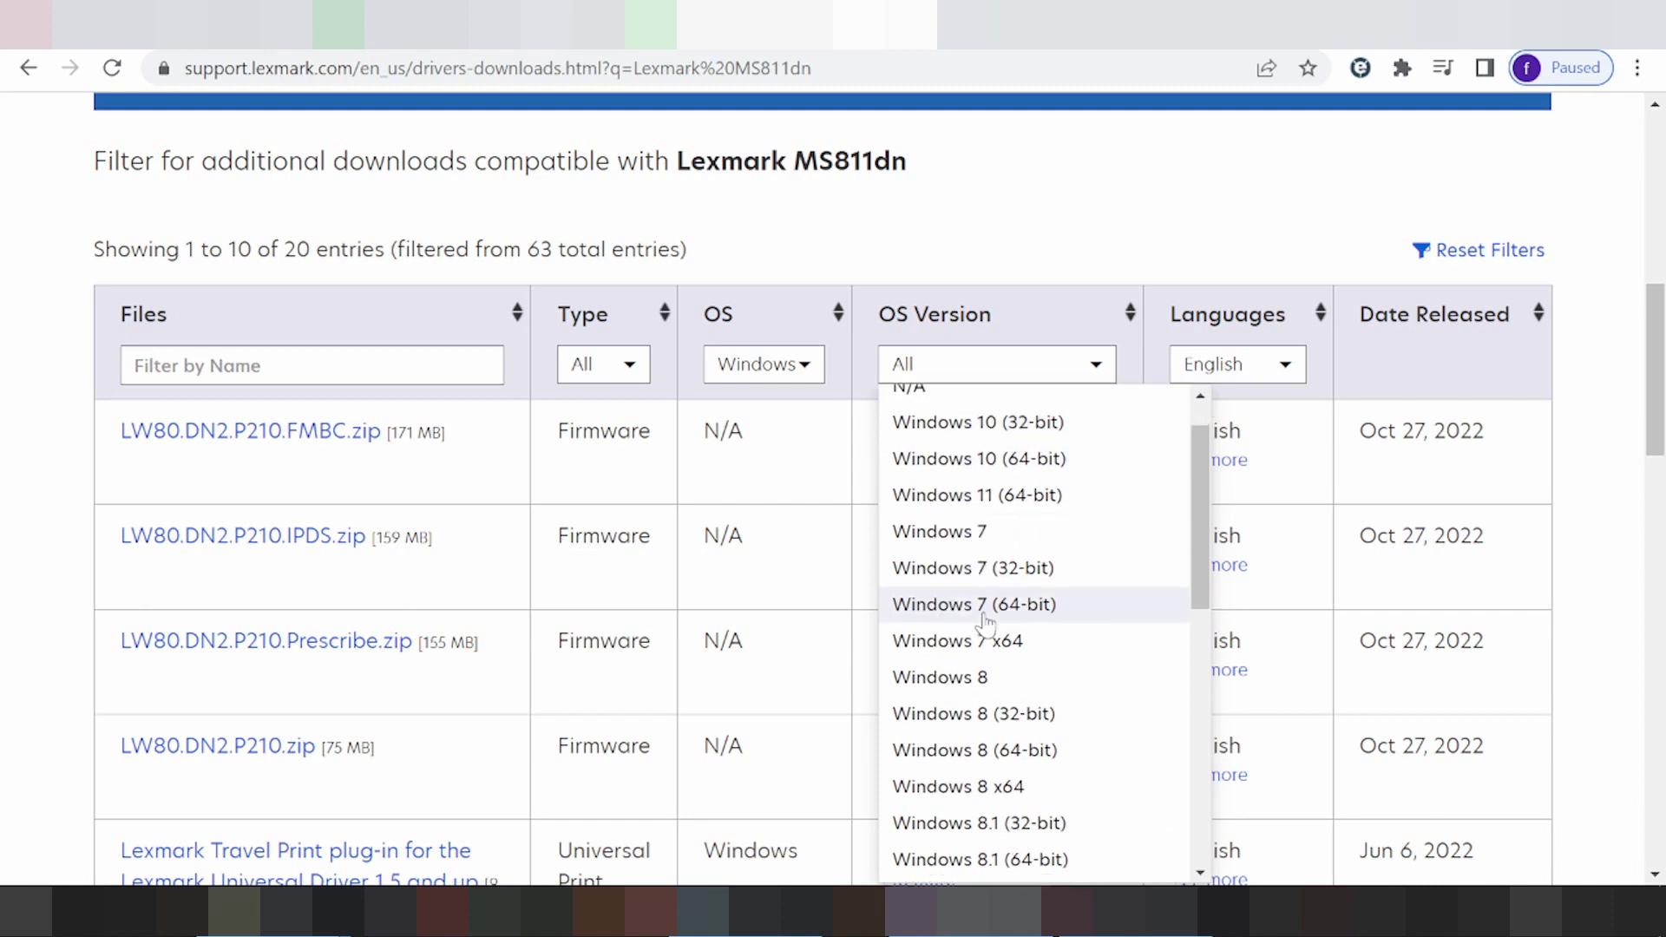
pyautogui.scroll(-3, 972, 608)
pyautogui.scroll(1, 989, 614)
pyautogui.scroll(-2, 989, 614)
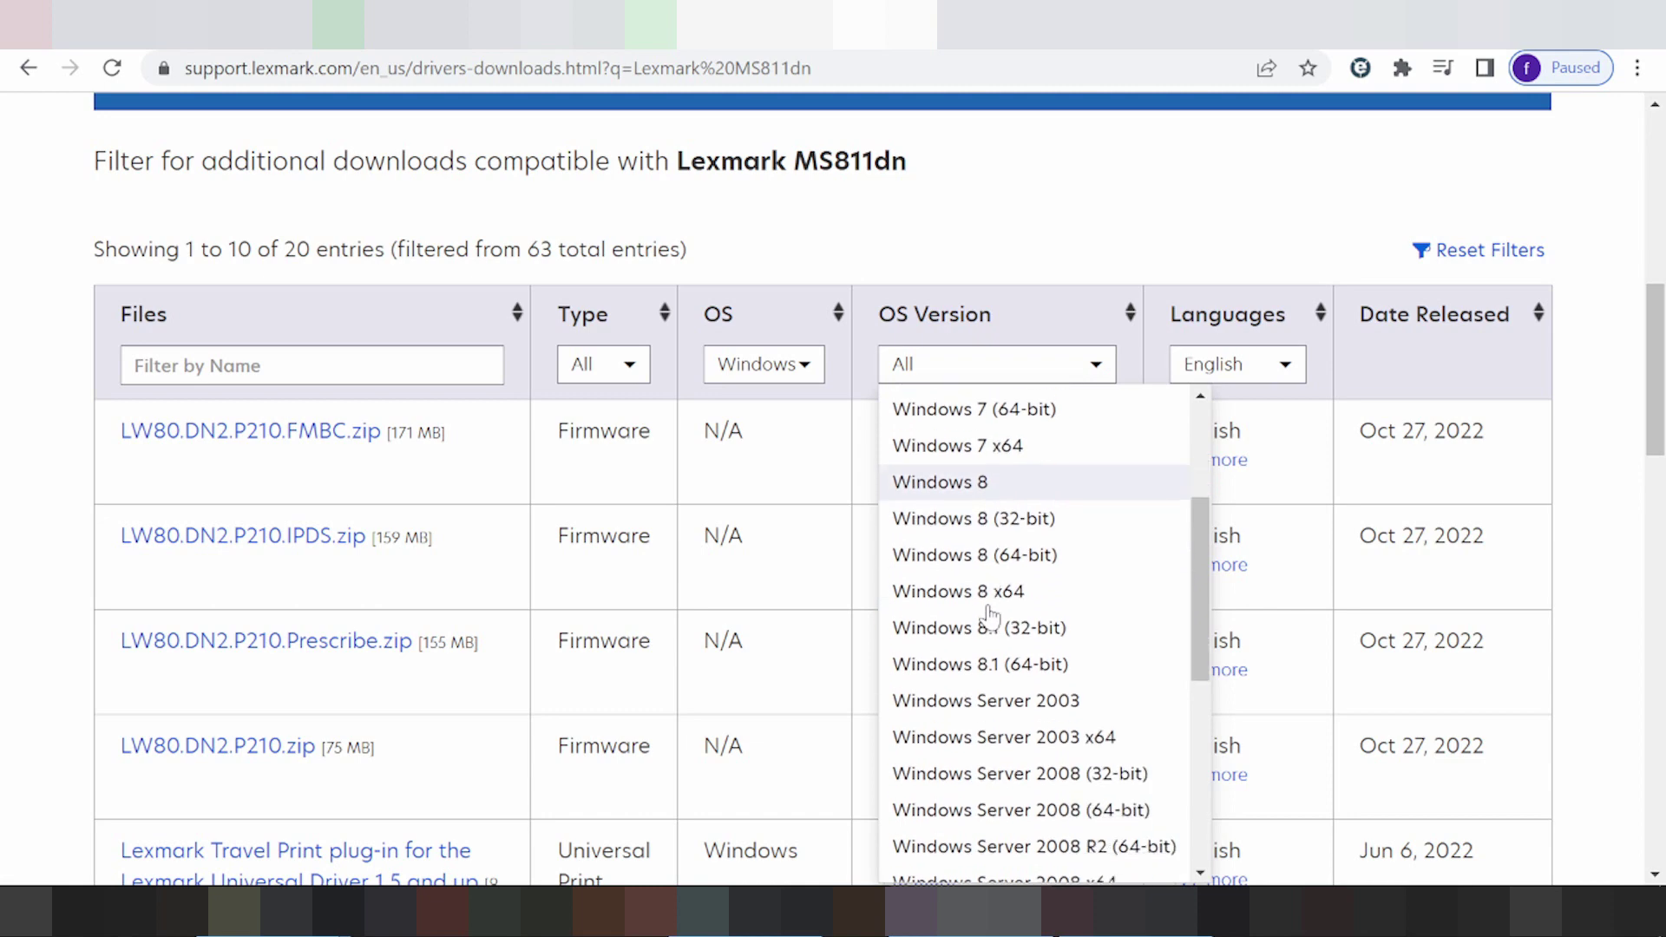
pyautogui.scroll(-3, 989, 614)
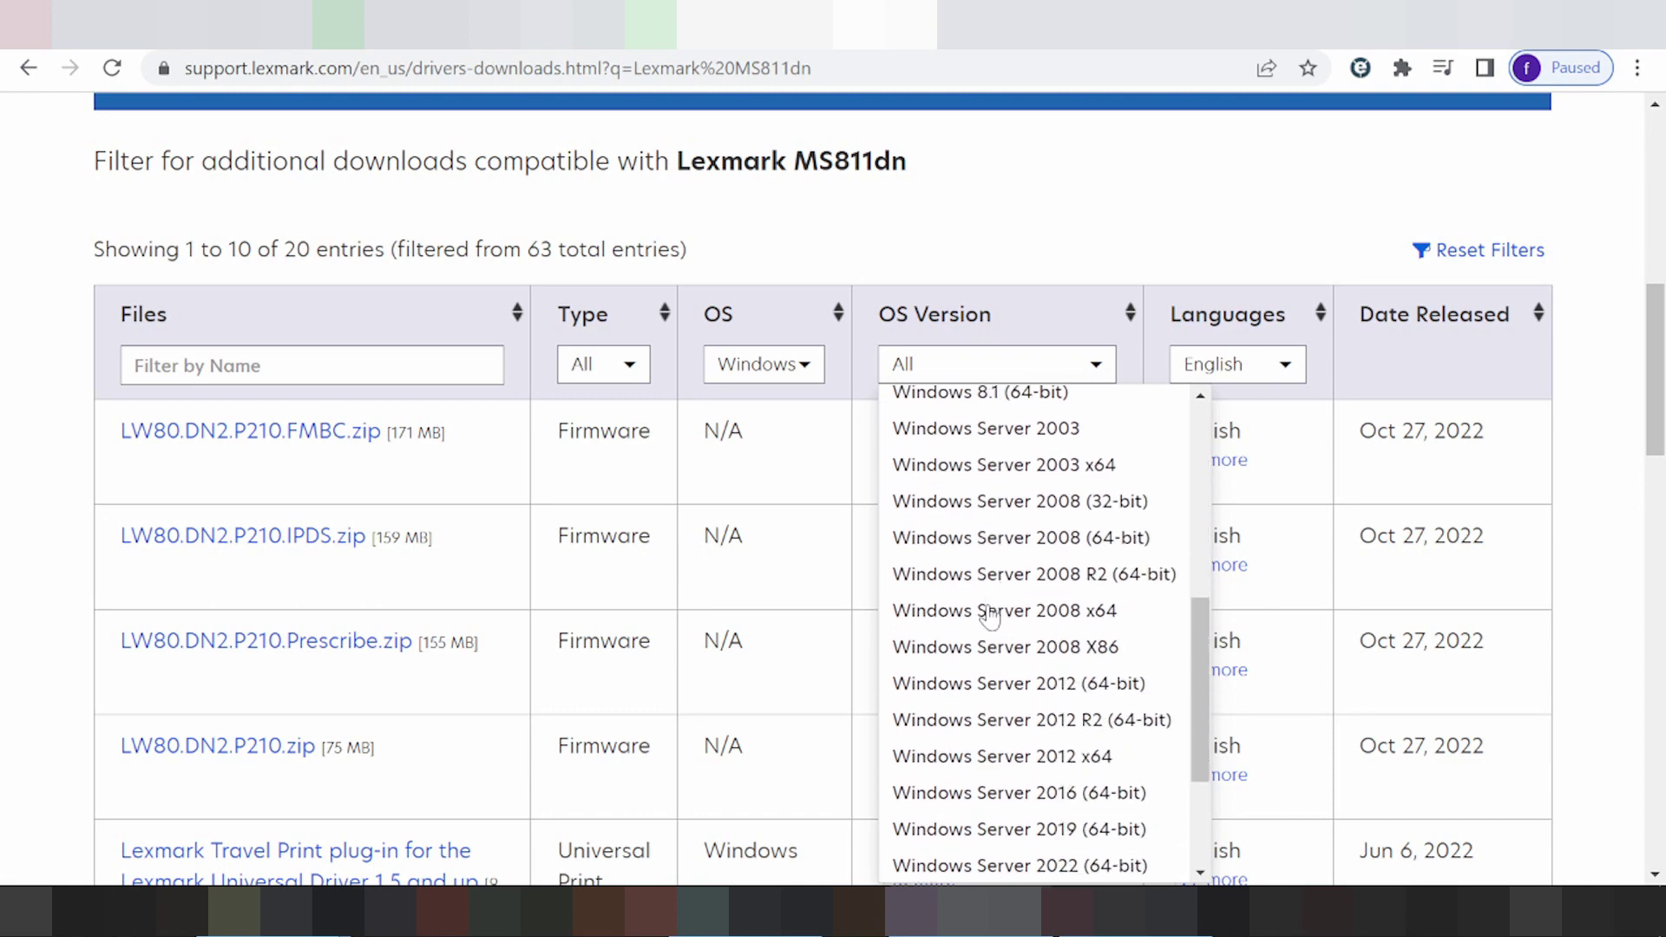
pyautogui.scroll(-2, 989, 545)
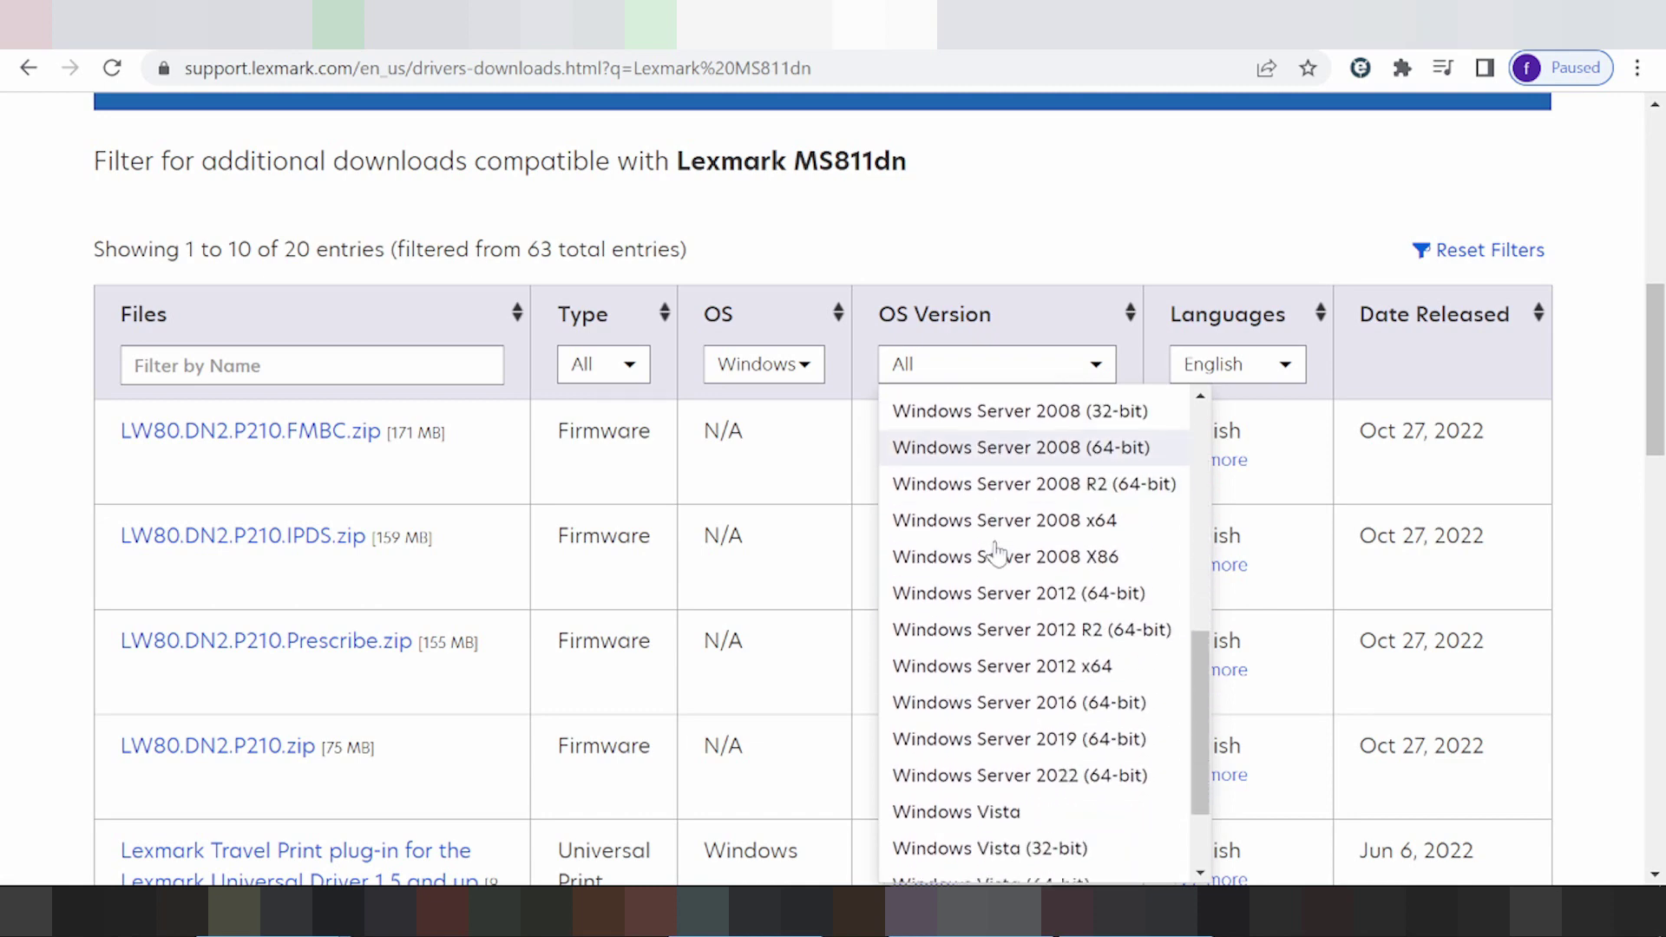
pyautogui.scroll(5, 996, 551)
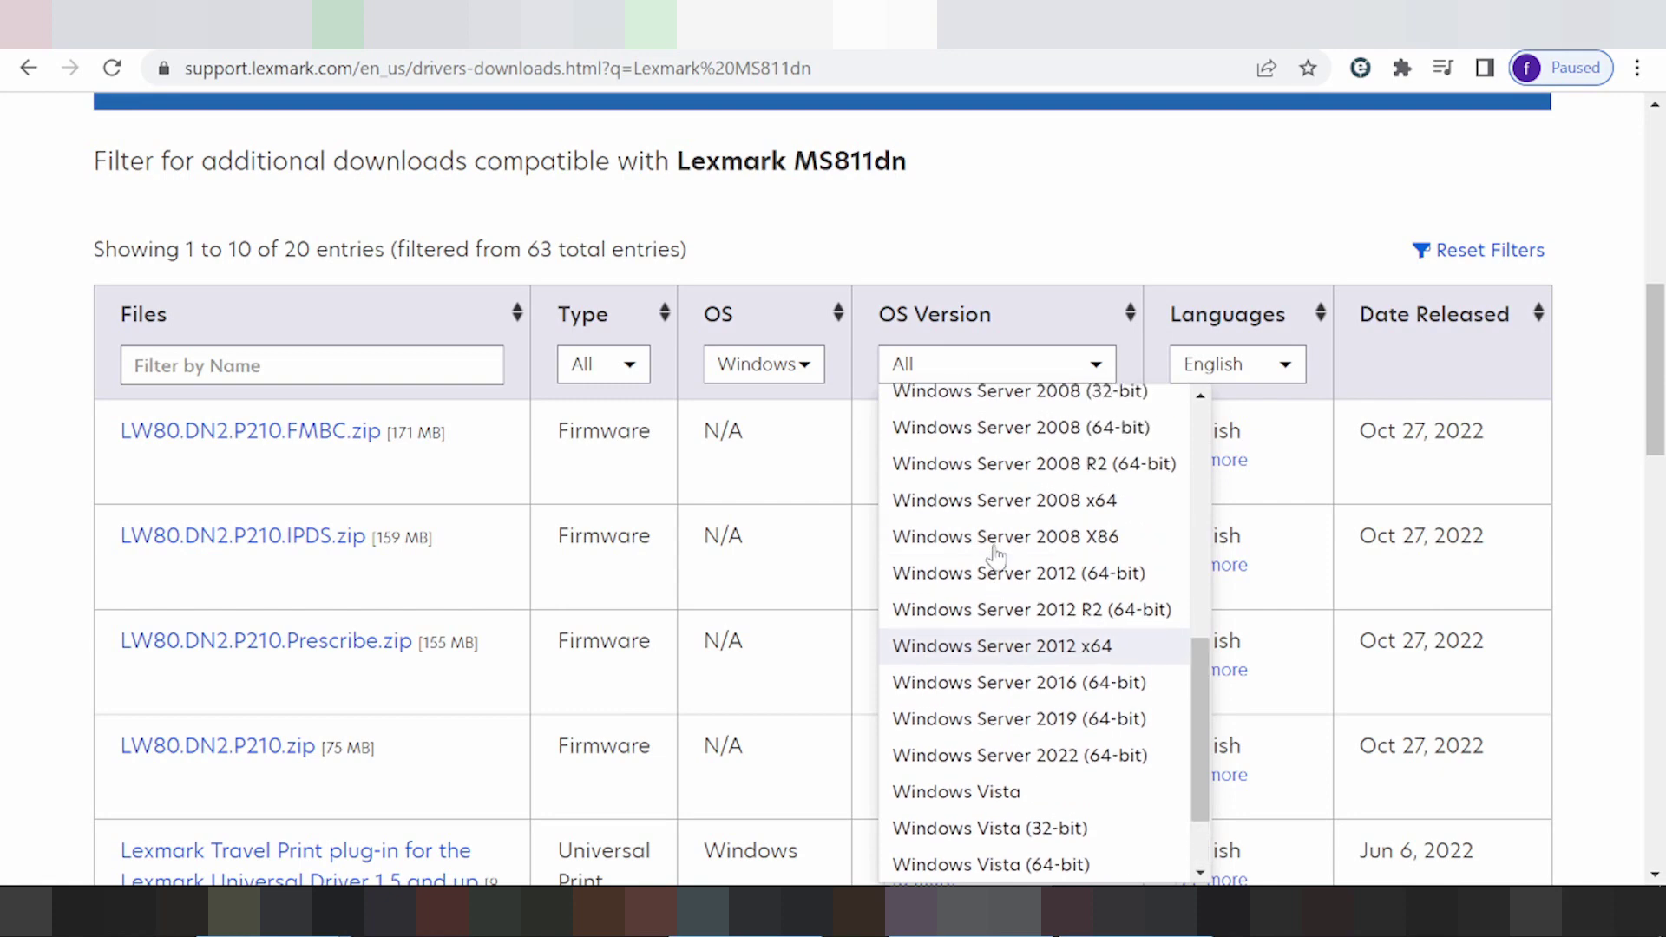
pyautogui.scroll(3, 996, 554)
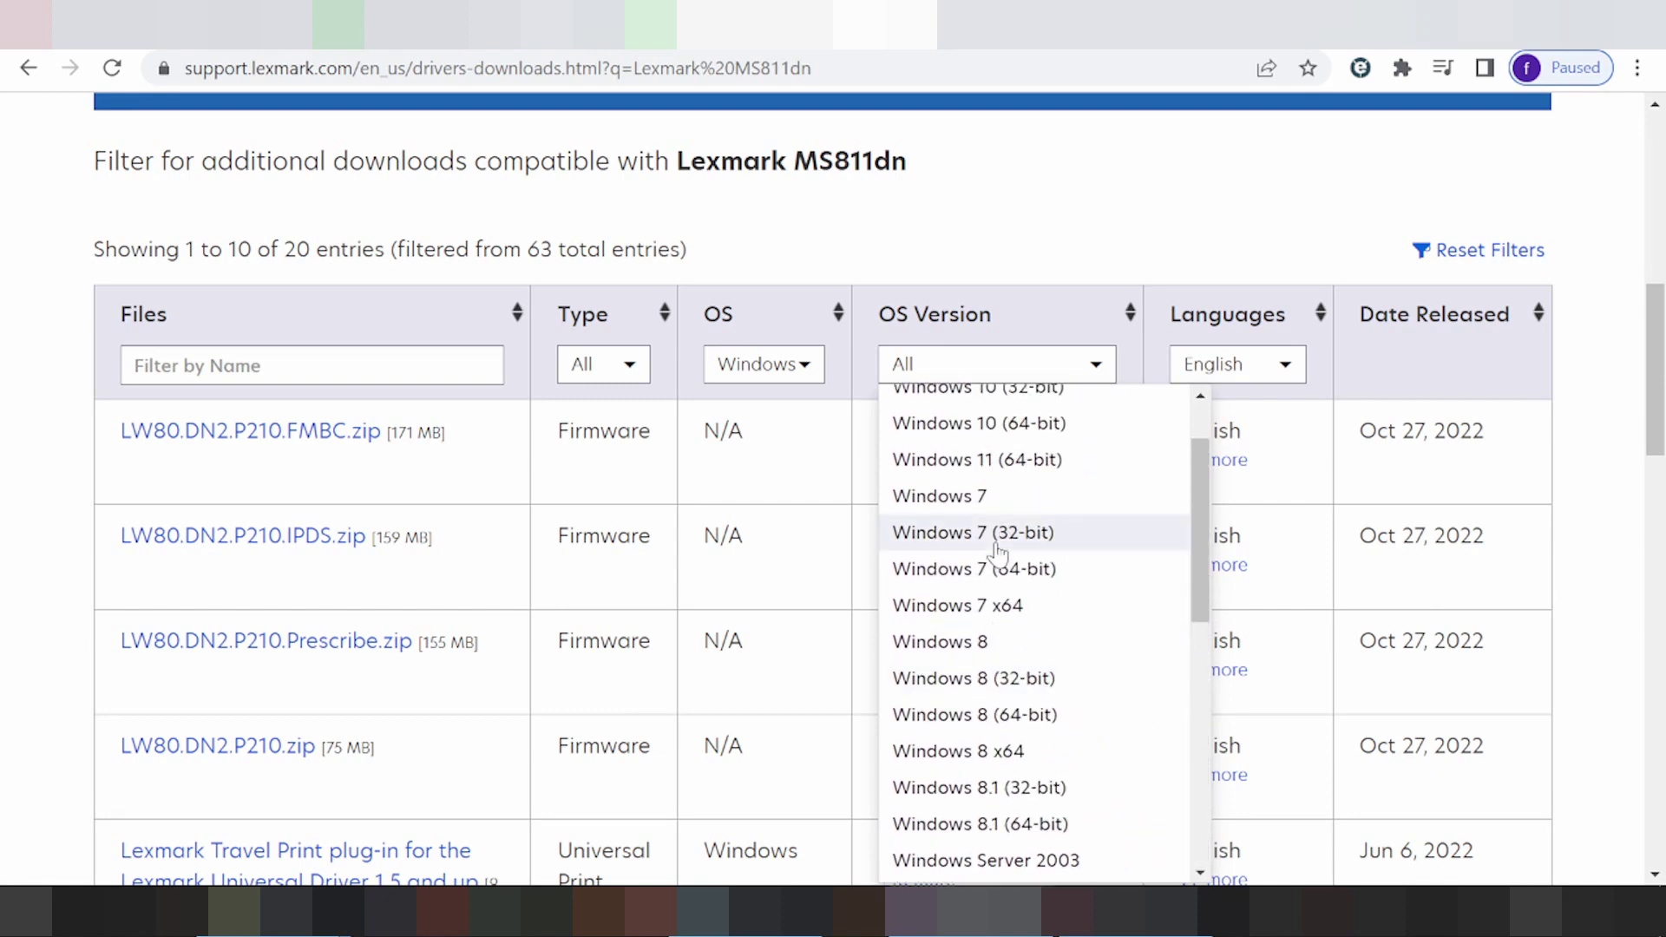
pyautogui.click(988, 555)
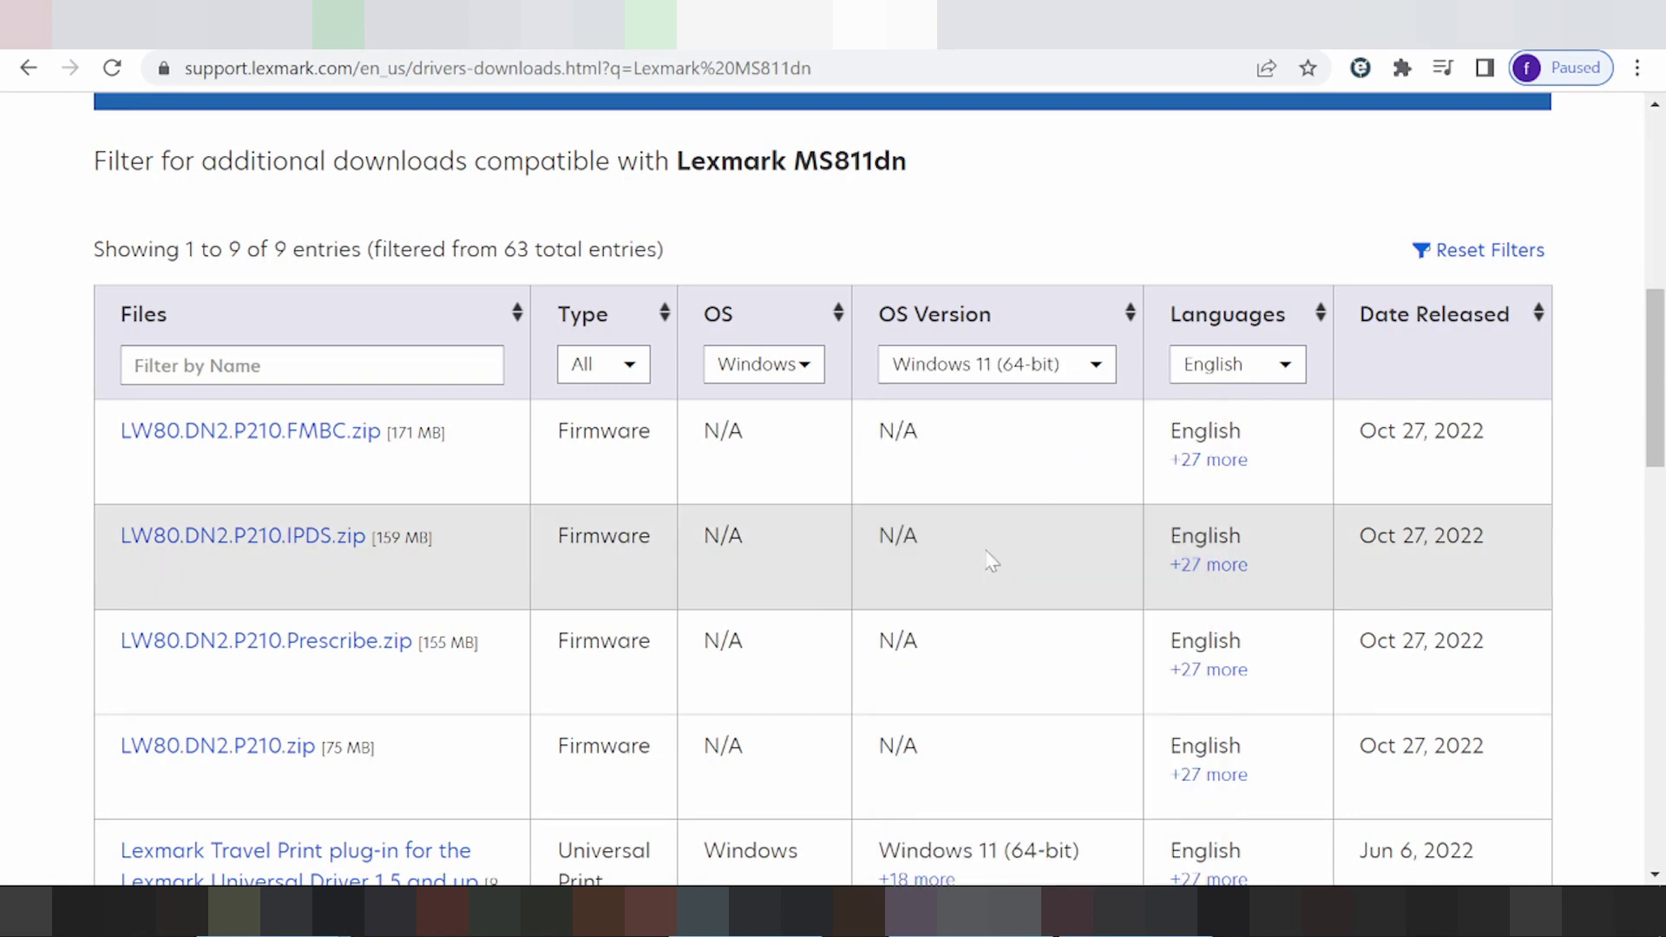
pyautogui.scroll(-2, 774, 429)
pyautogui.scroll(-3, 572, 338)
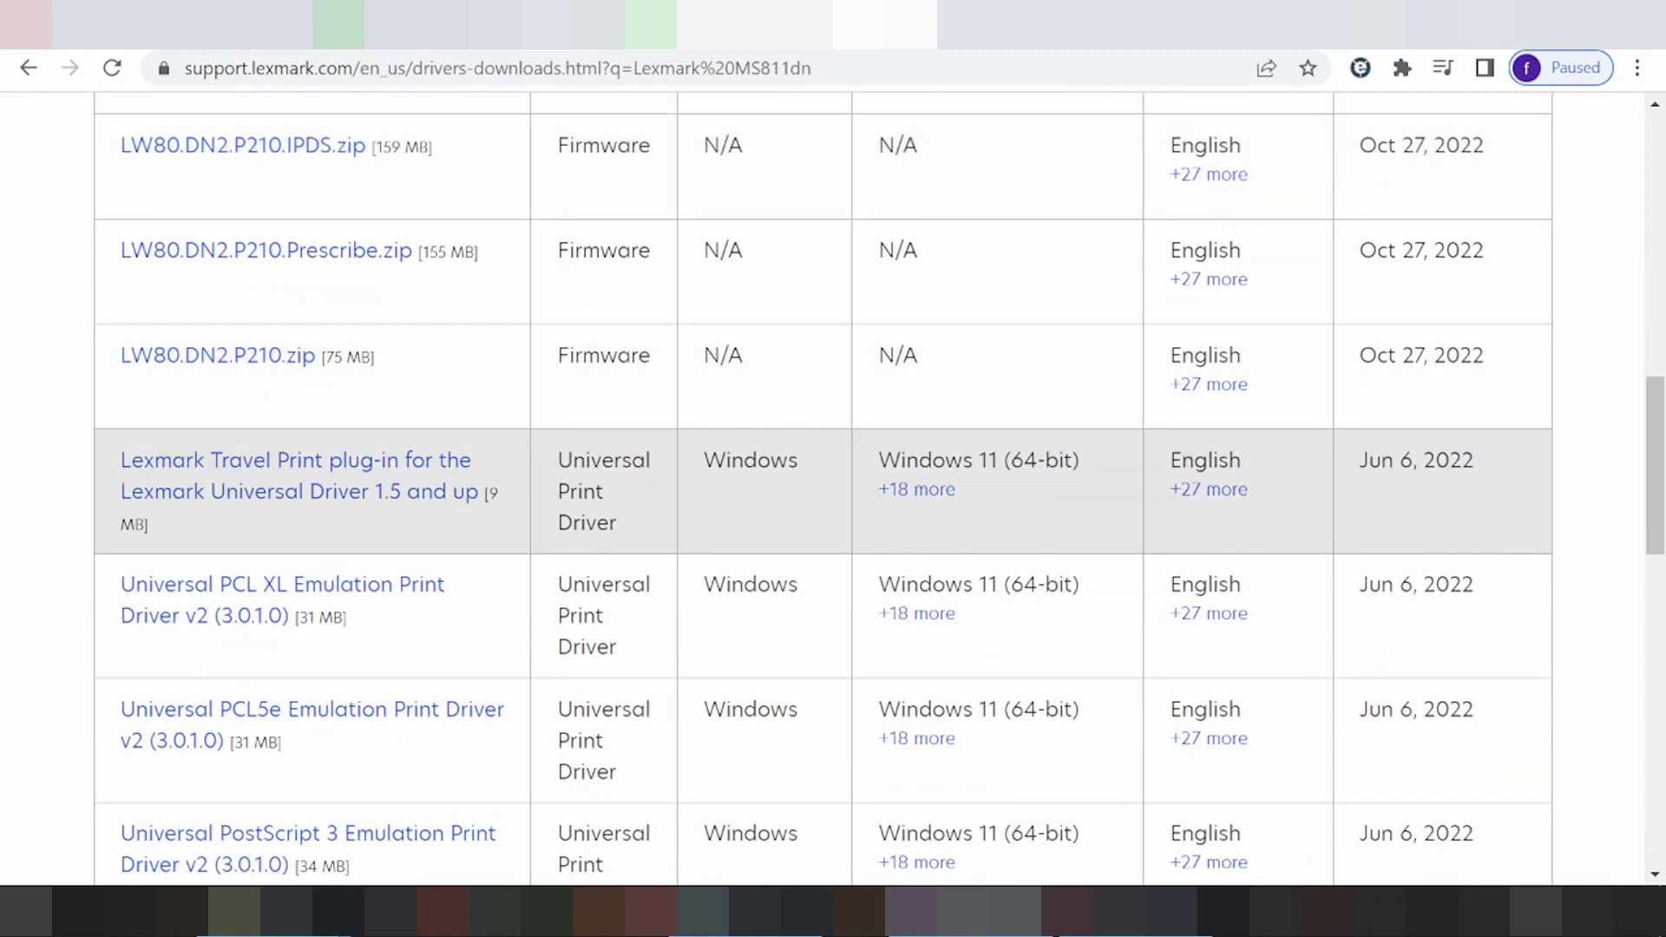
pyautogui.scroll(-5, 775, 486)
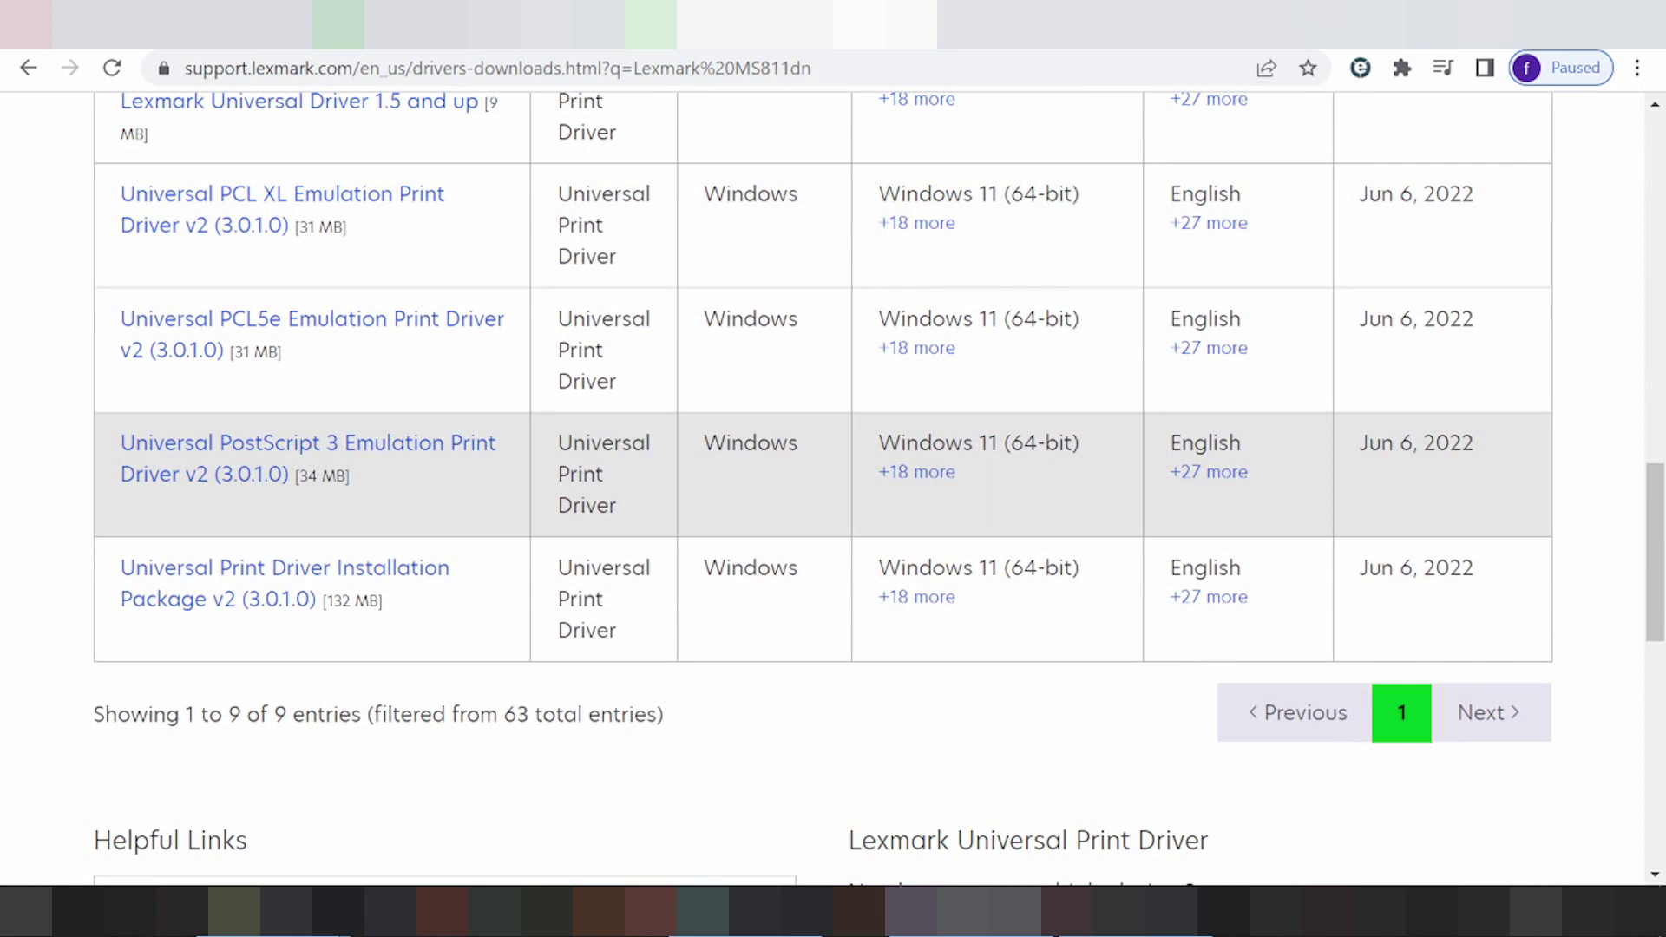
pyautogui.scroll(8, 502, 476)
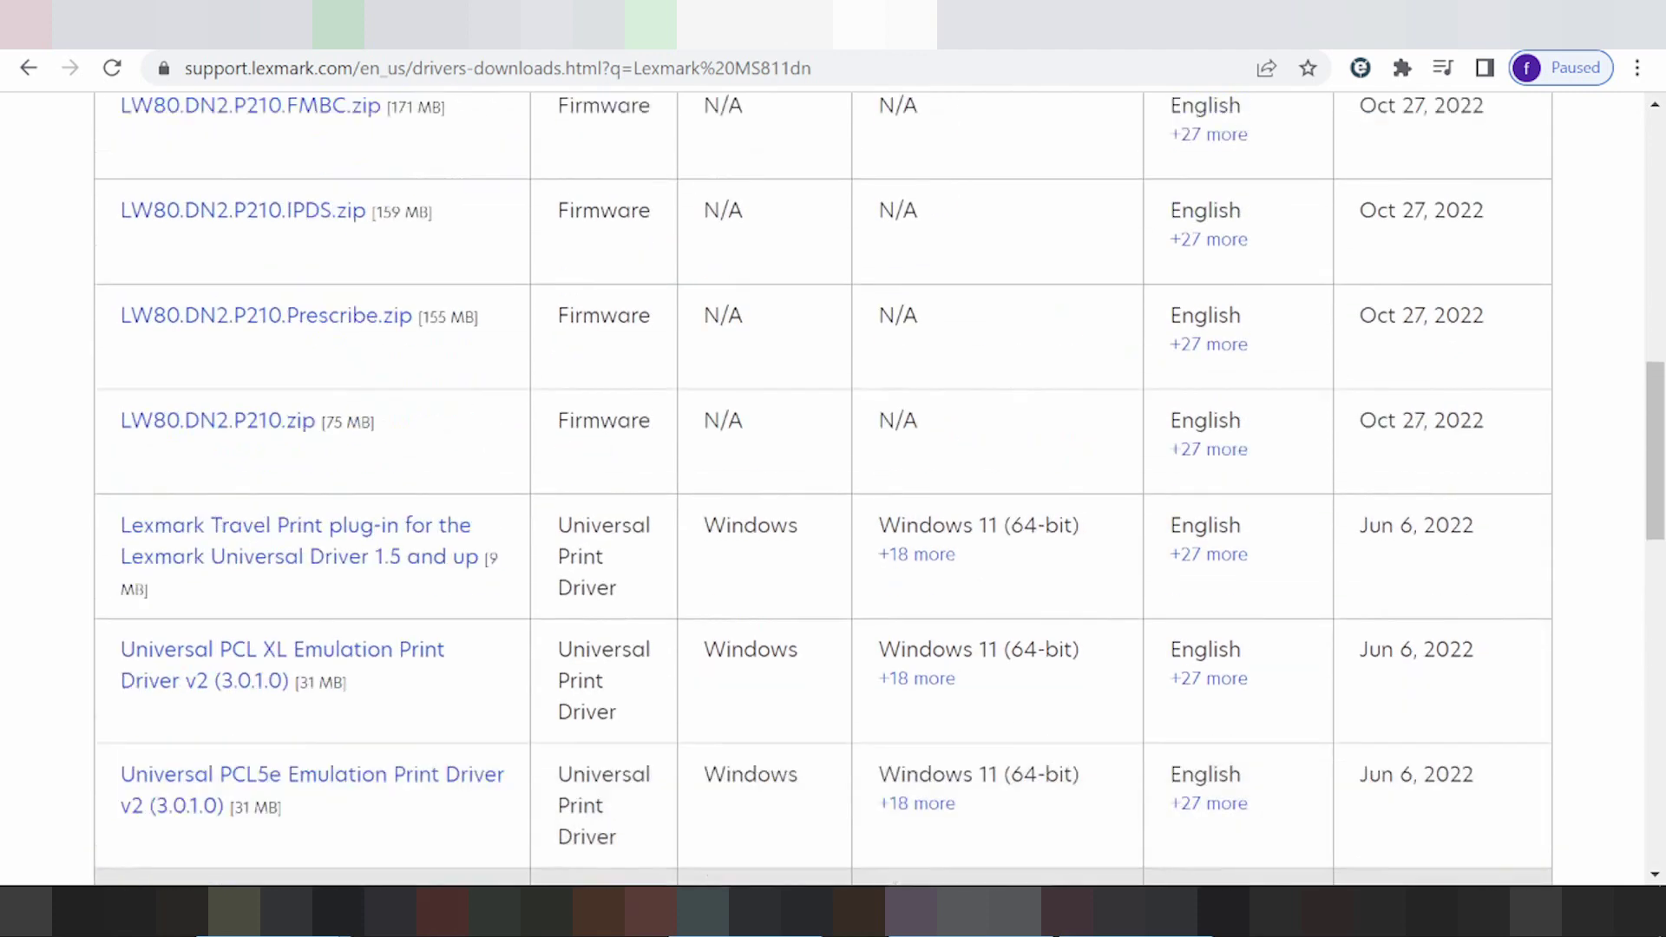
pyautogui.scroll(-2, 324, 300)
pyautogui.scroll(-3, 330, 309)
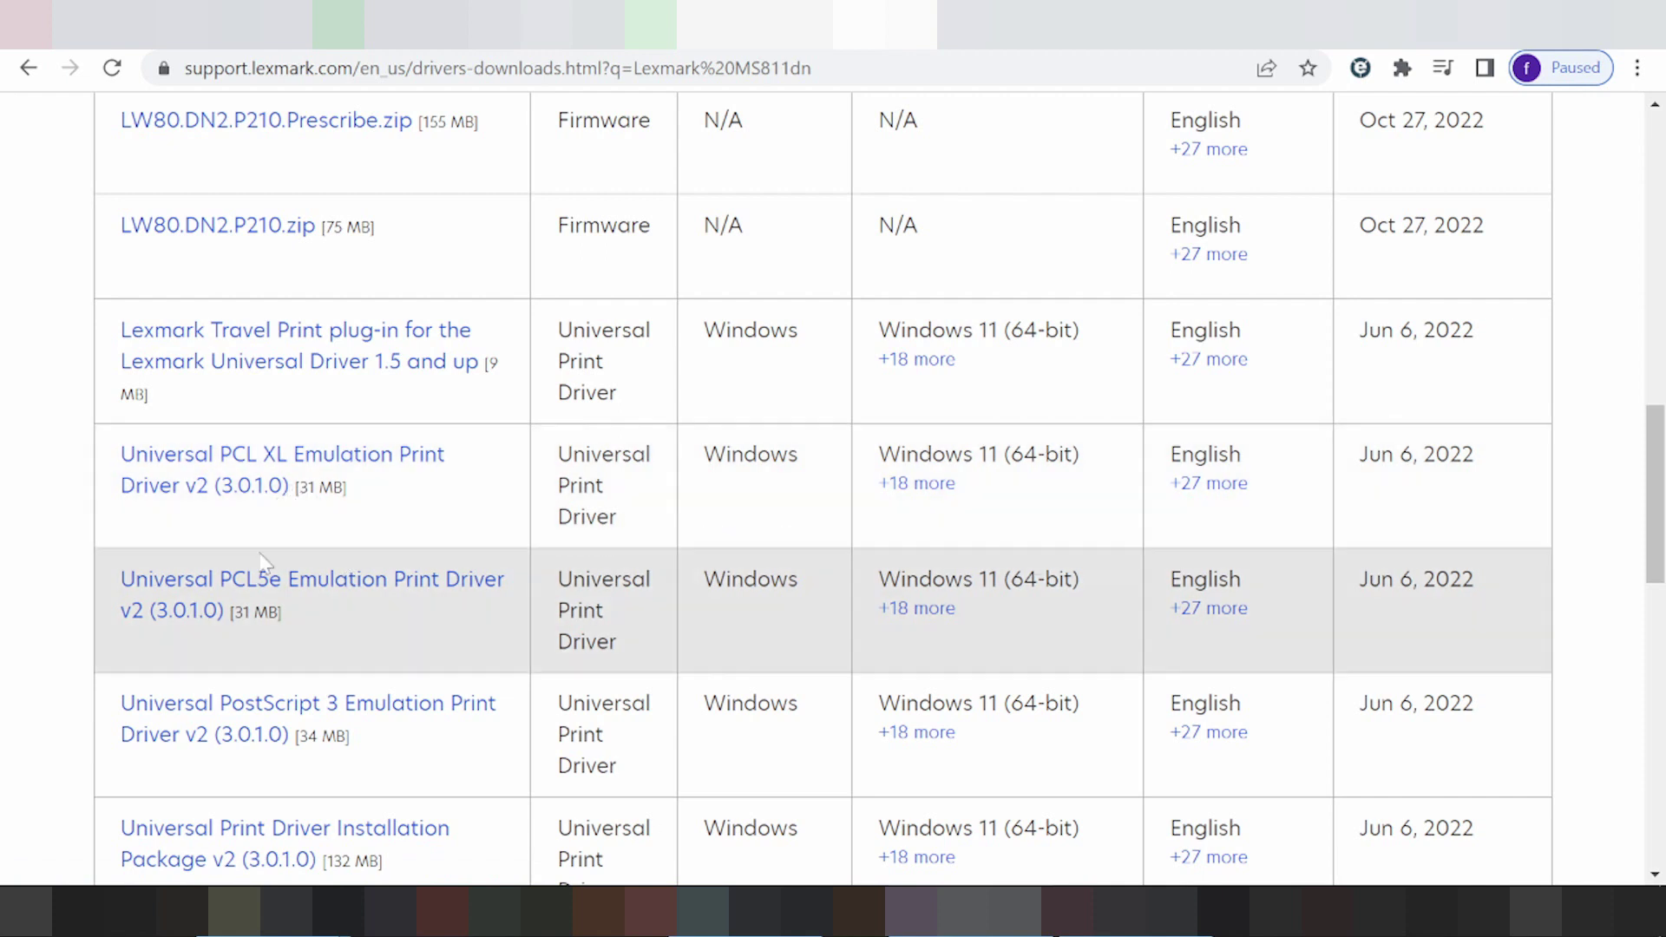
pyautogui.scroll(-1, 249, 595)
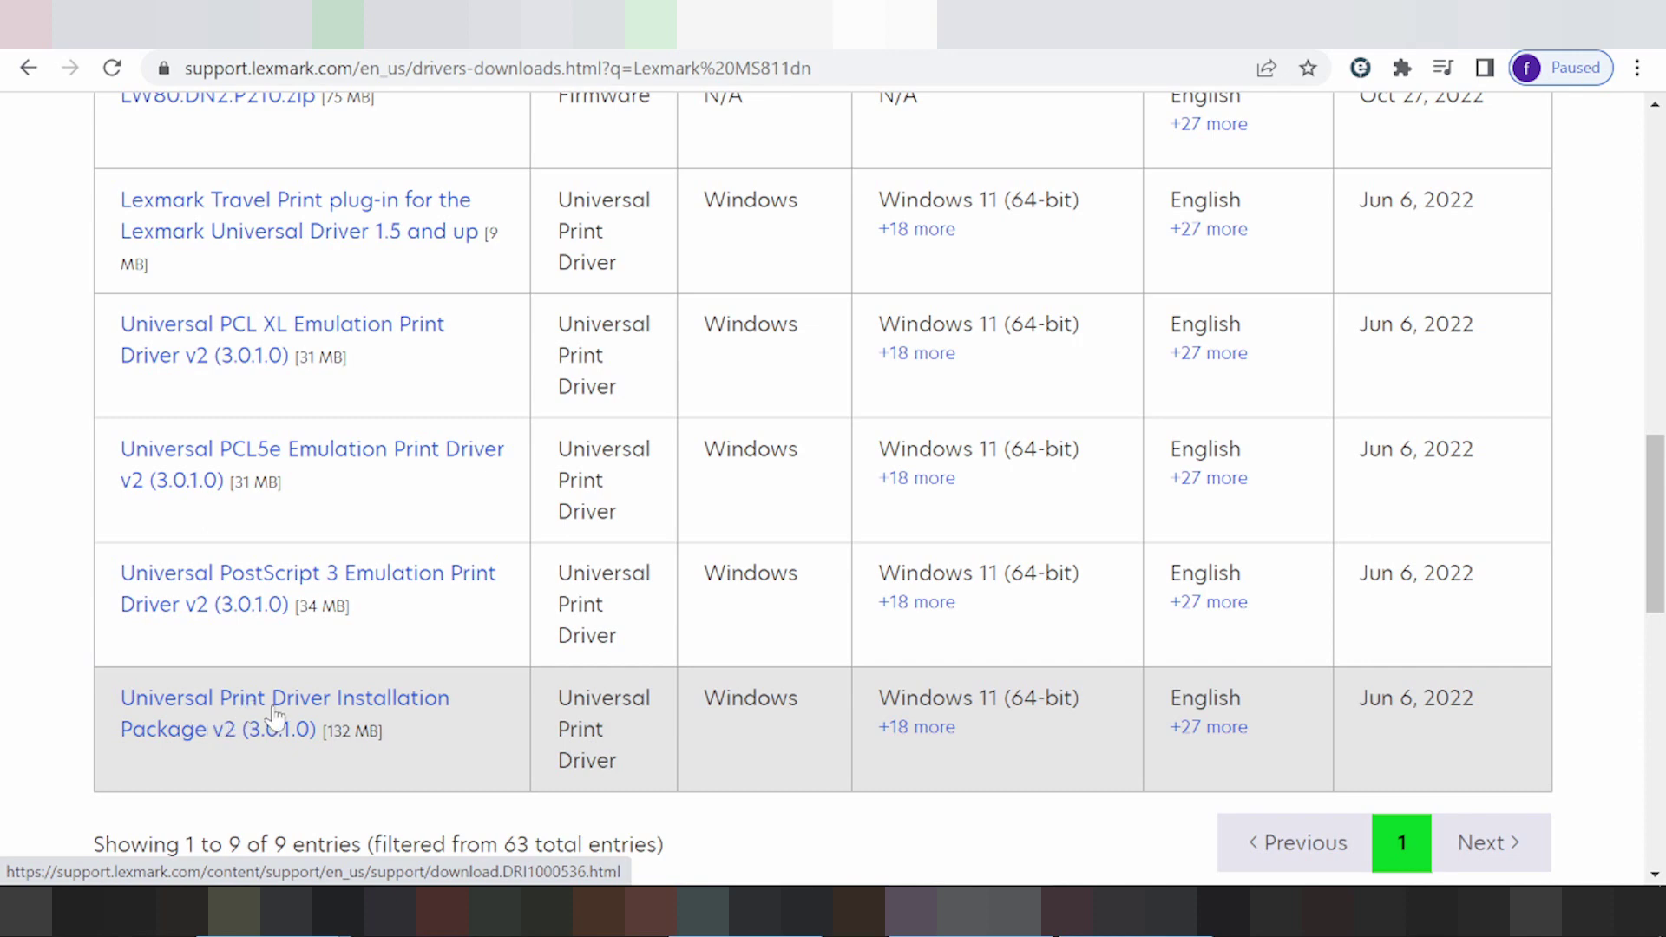
pyautogui.scroll(9, 304, 559)
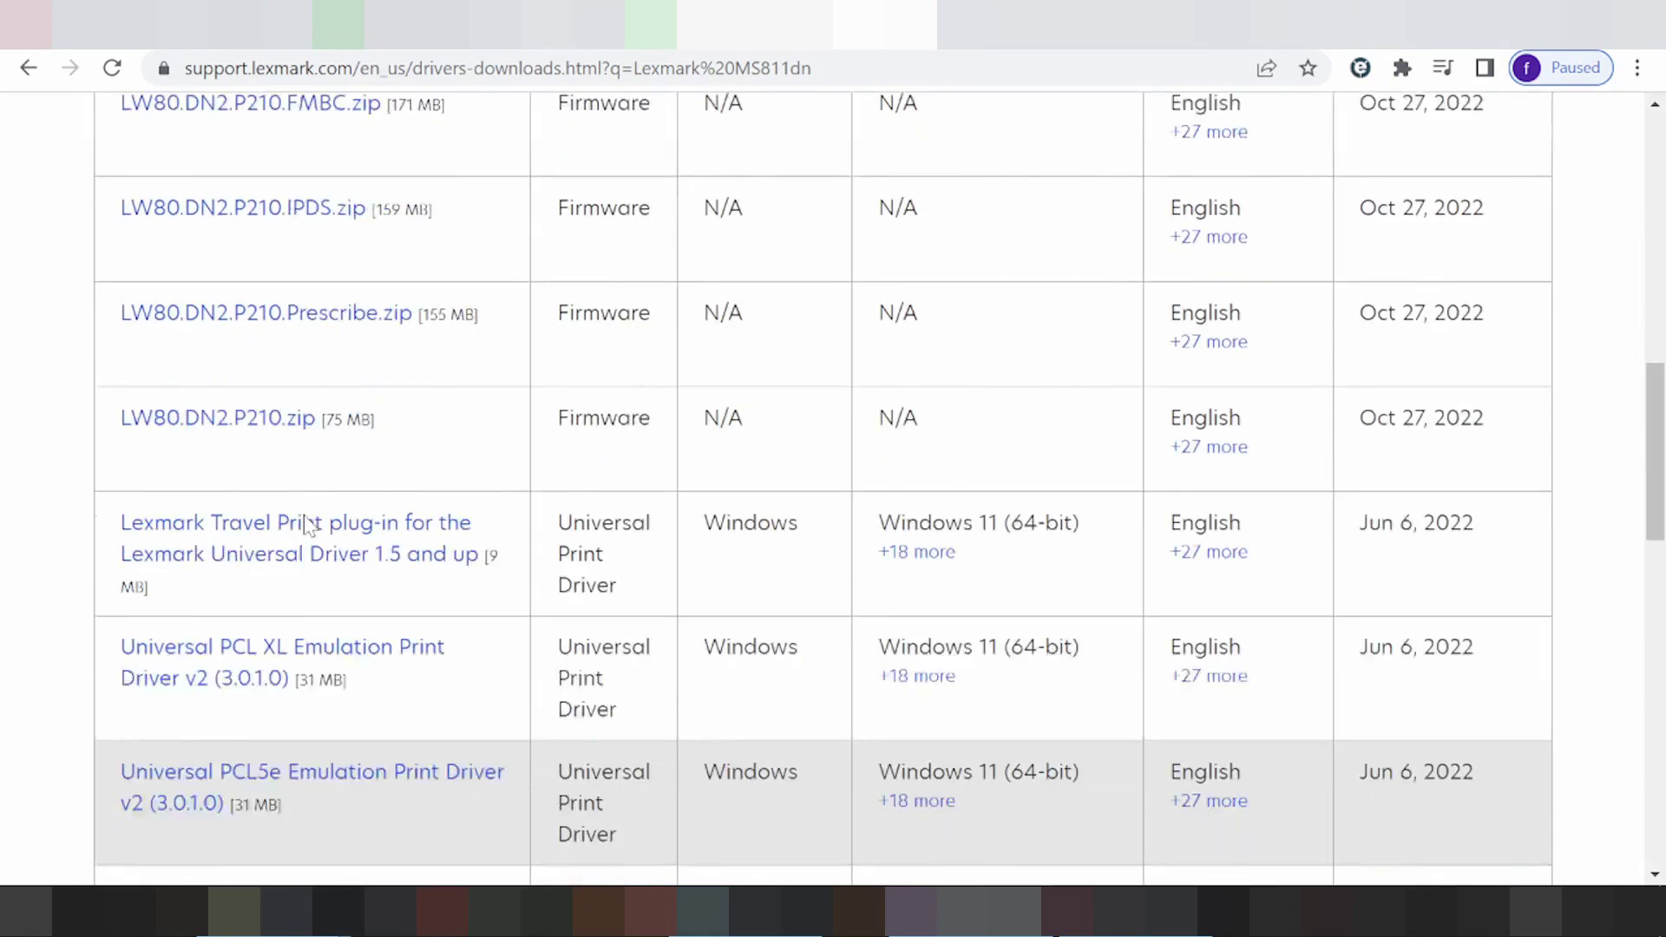
pyautogui.scroll(-9, 309, 512)
pyautogui.scroll(-3, 313, 521)
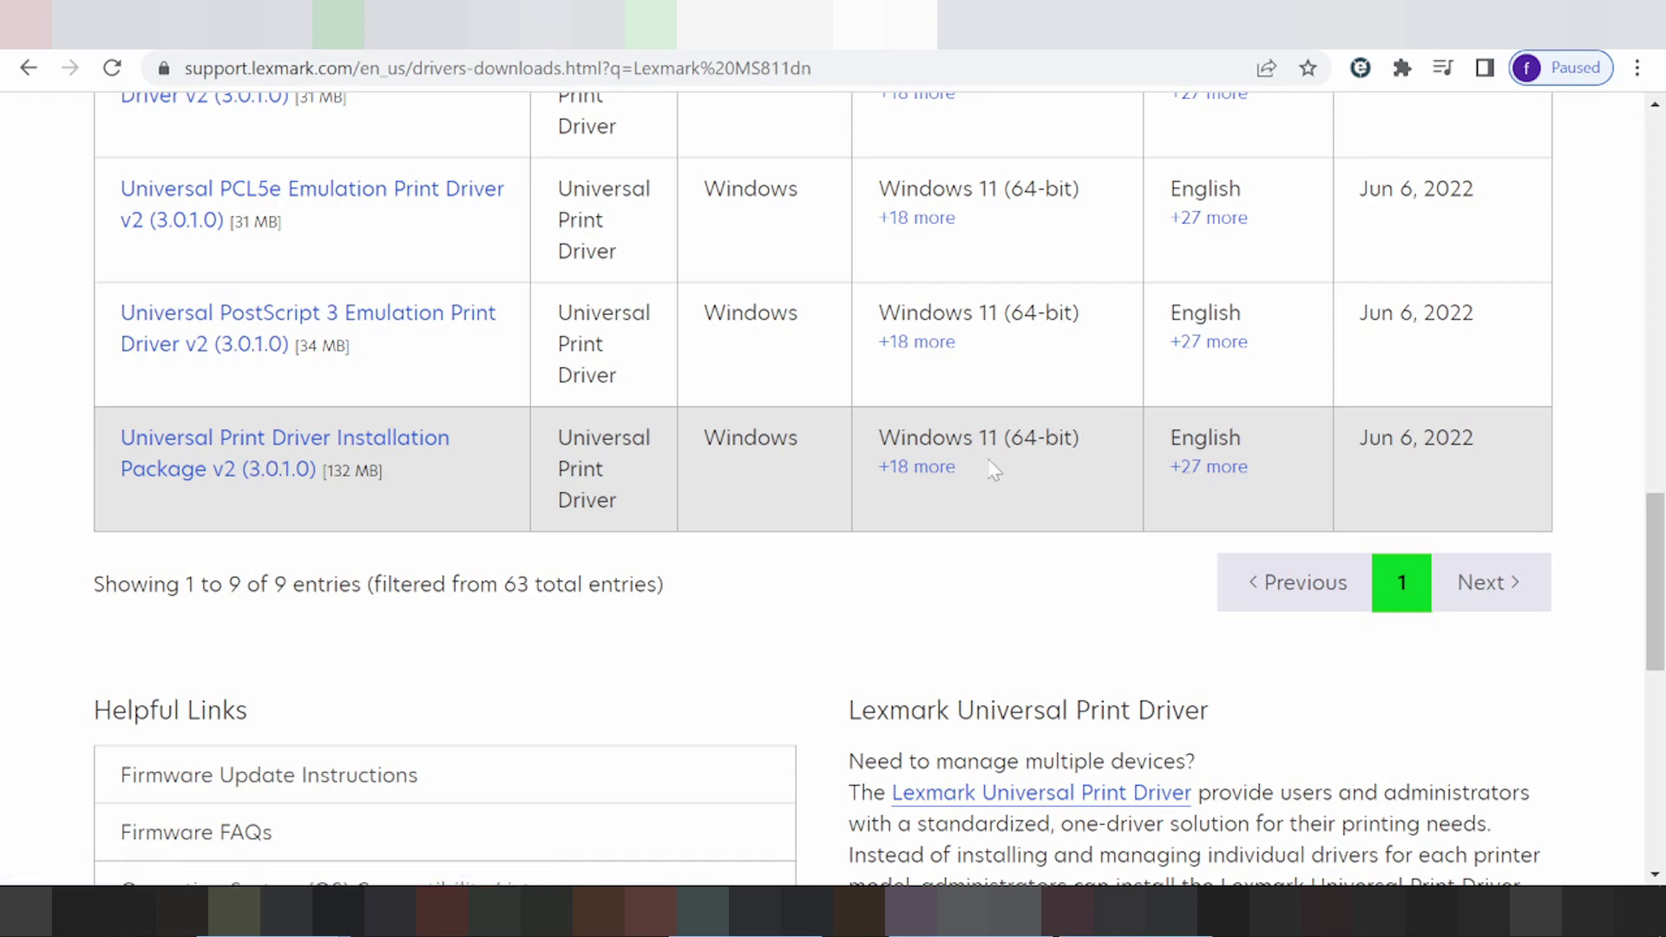
# - Expand the Installation Package v2 row's '+18 more' OS versions and '+27 more' languages
pyautogui.click(886, 466)
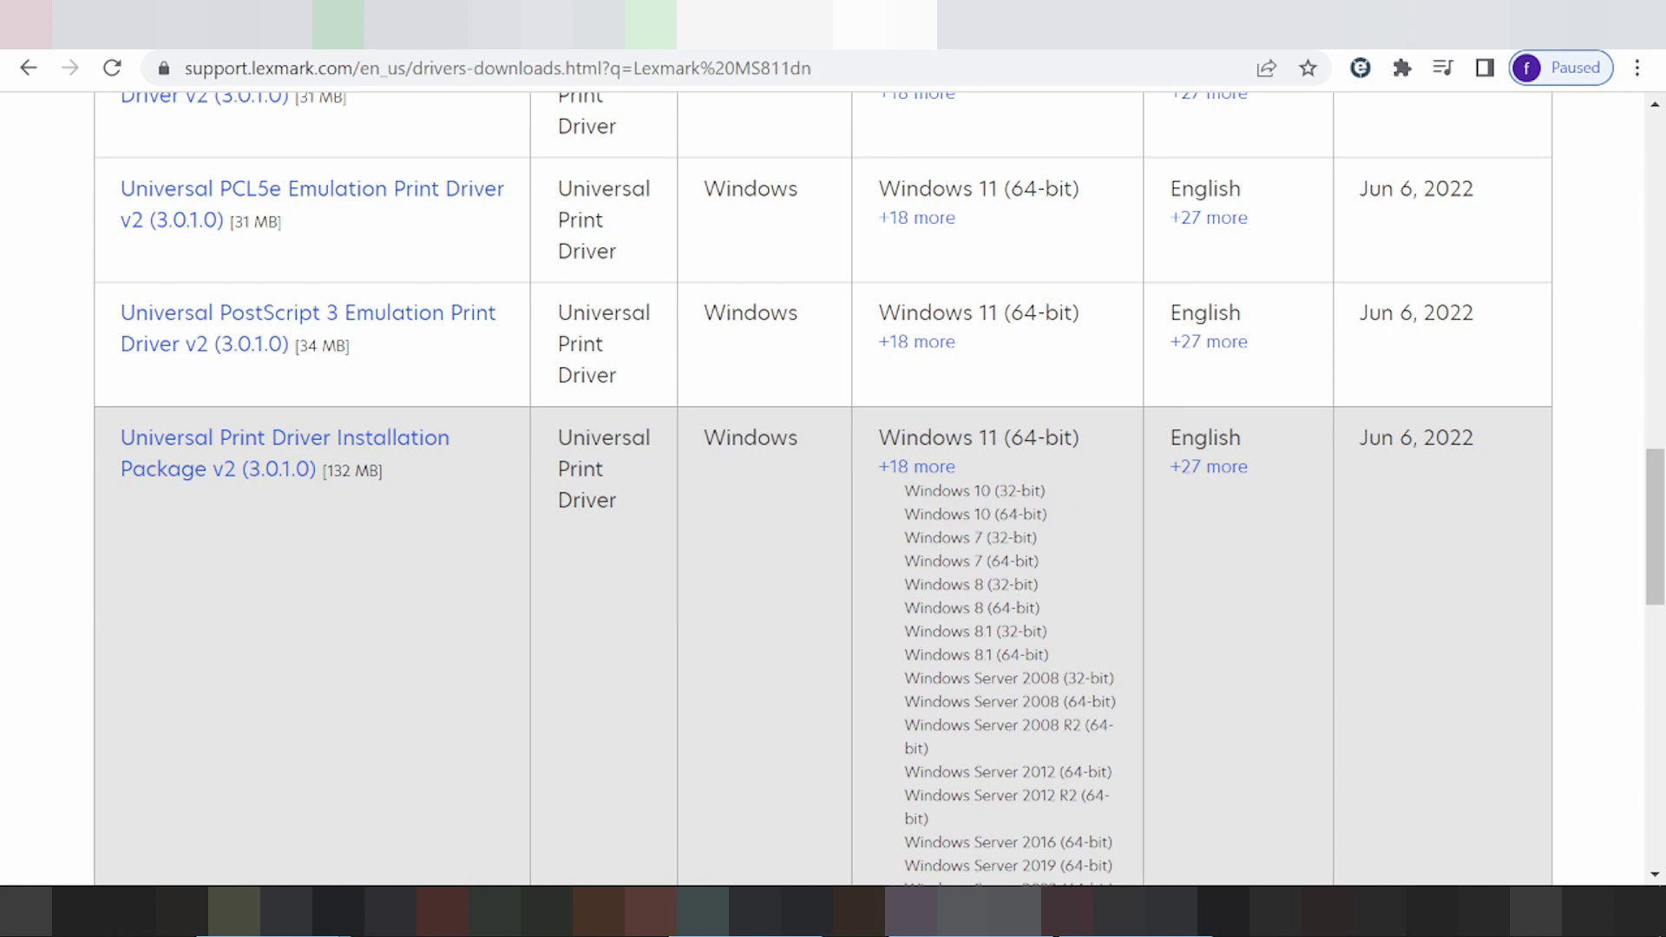
pyautogui.click(1172, 466)
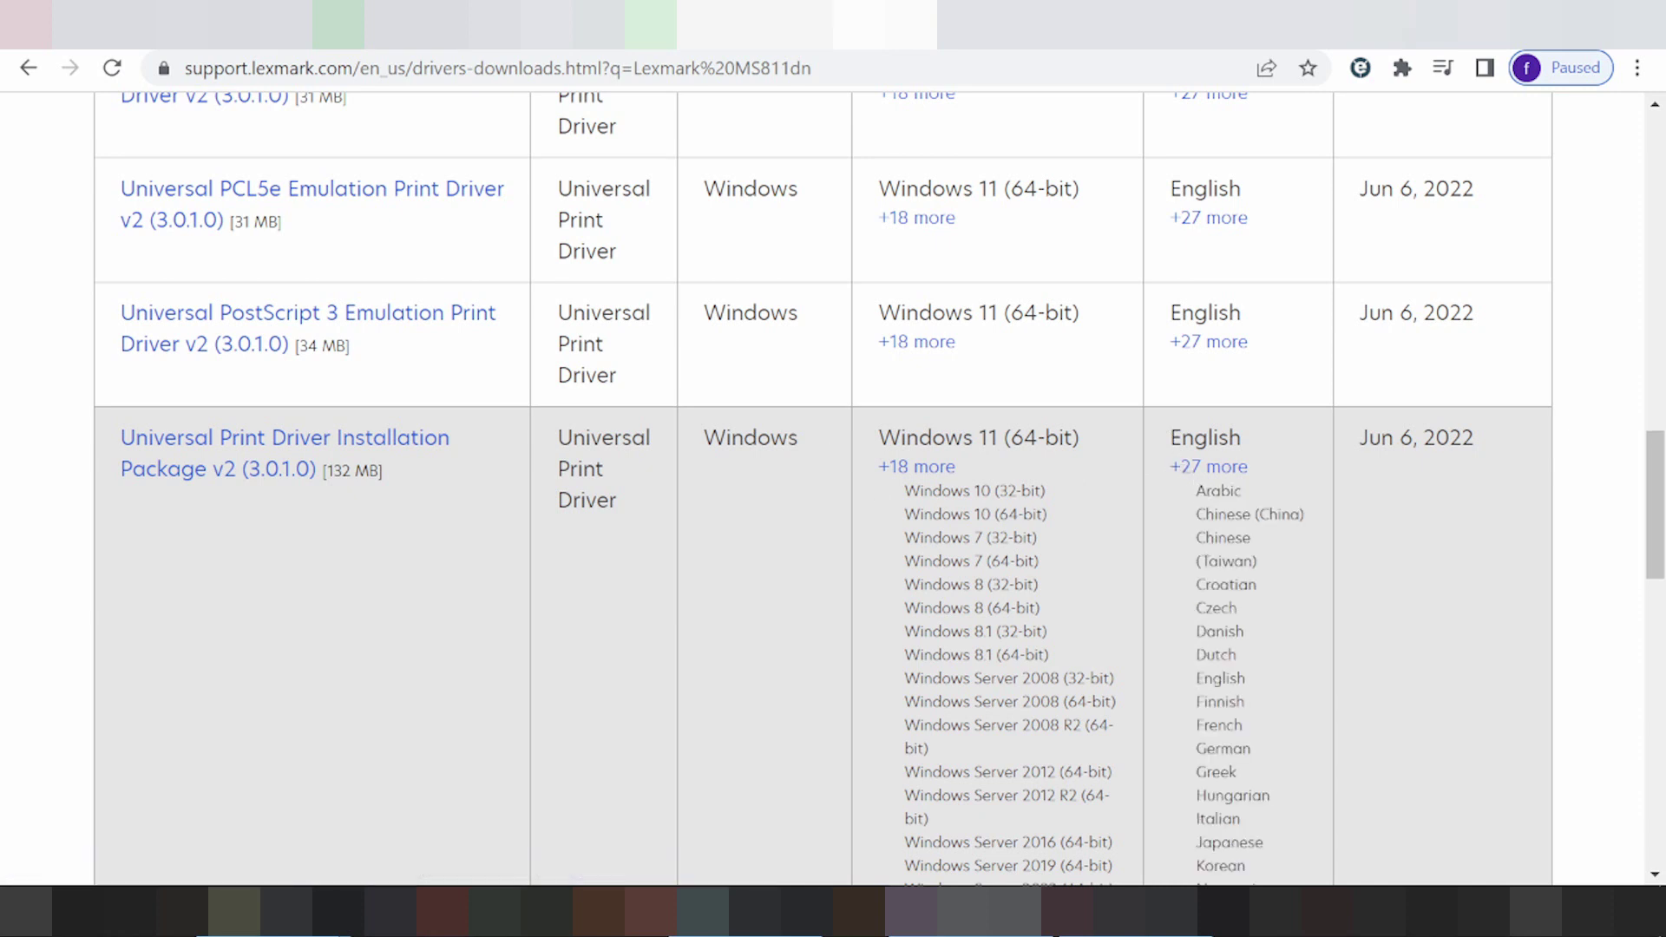
pyautogui.moveTo(879, 438); pyautogui.dragTo(971, 437)
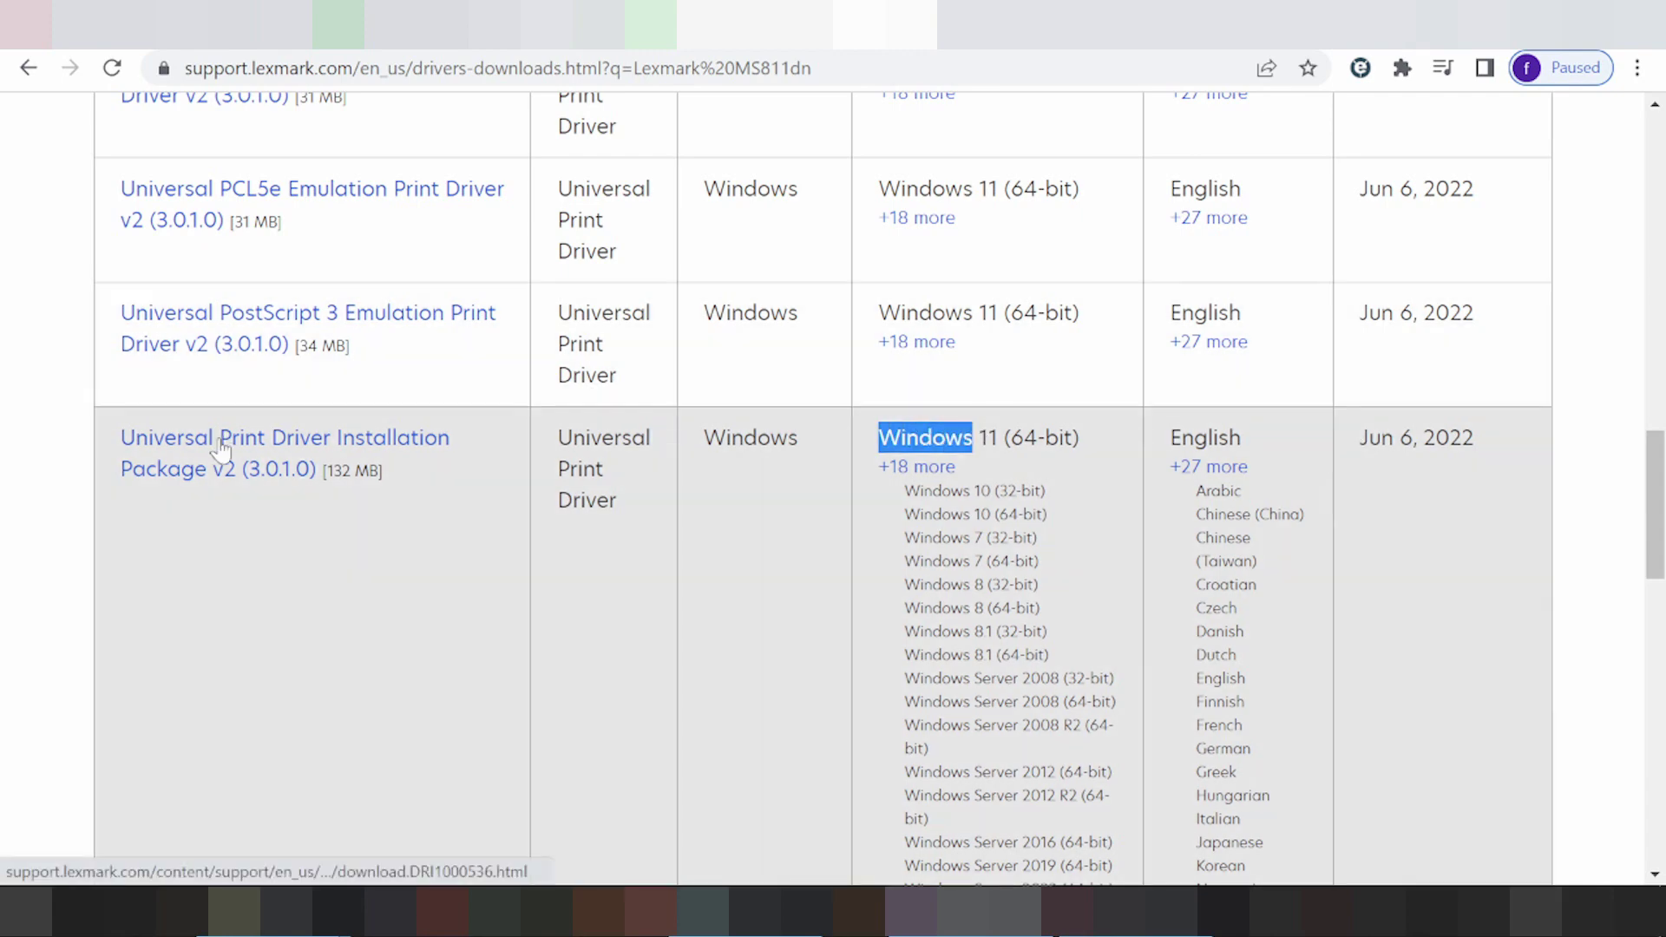
# - Confirm and start downloading the 132 MB Universal Print Driver Installation Package v2 (3.0.1.0)
pyautogui.click(223, 447)
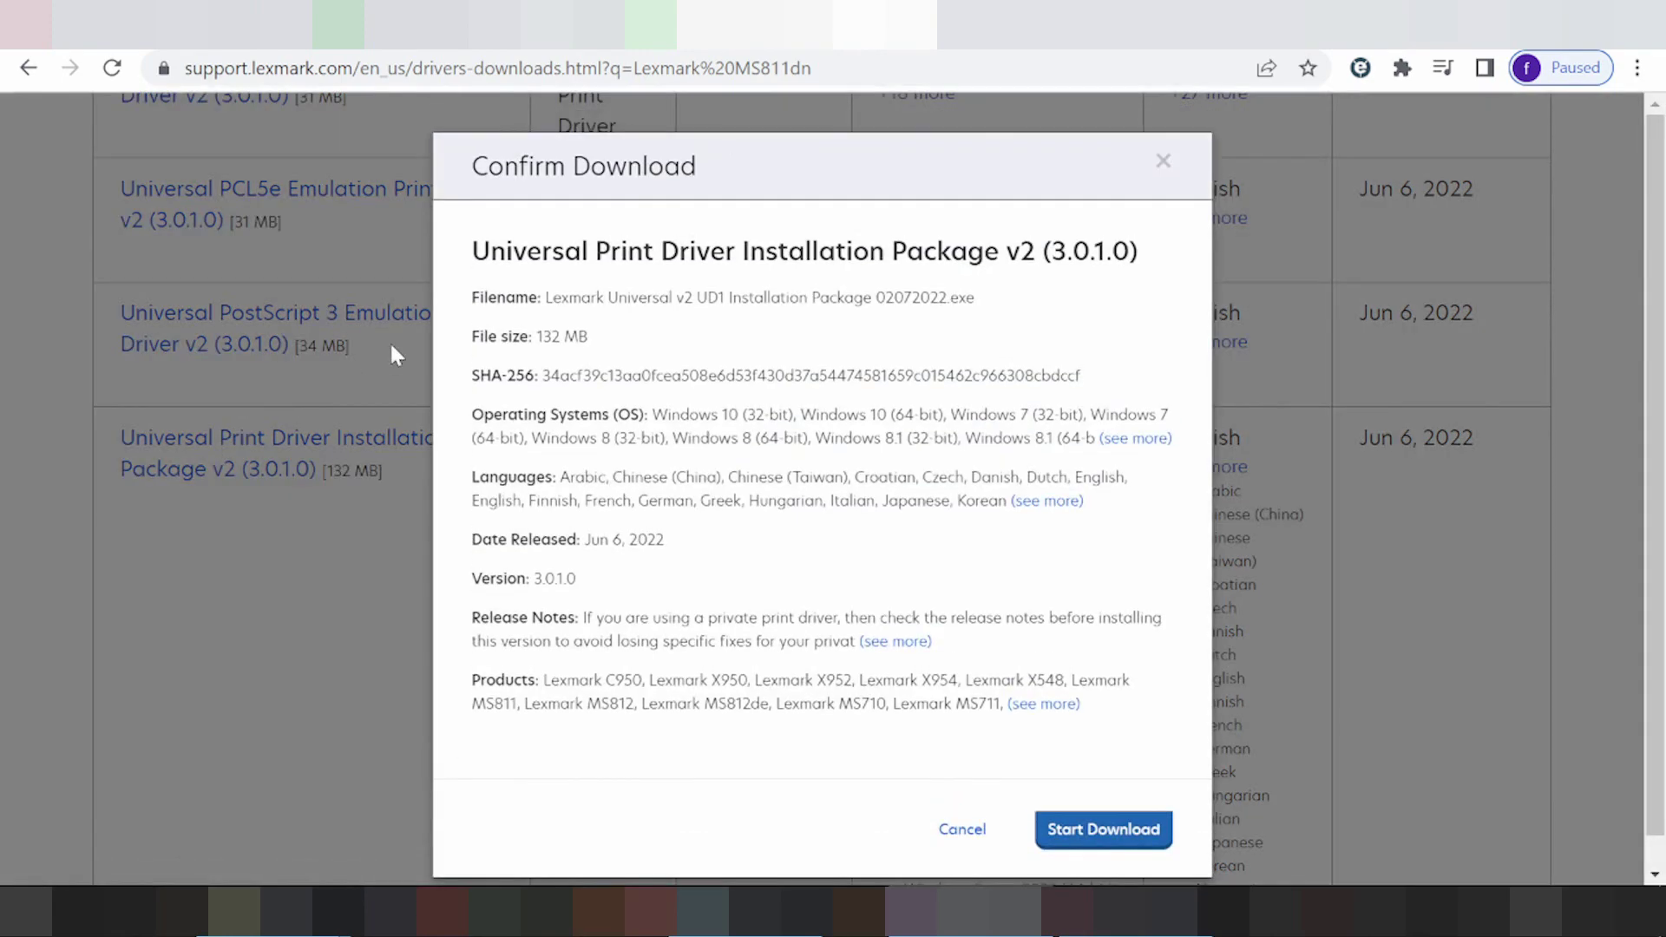
pyautogui.moveTo(486, 335); pyautogui.dragTo(597, 347)
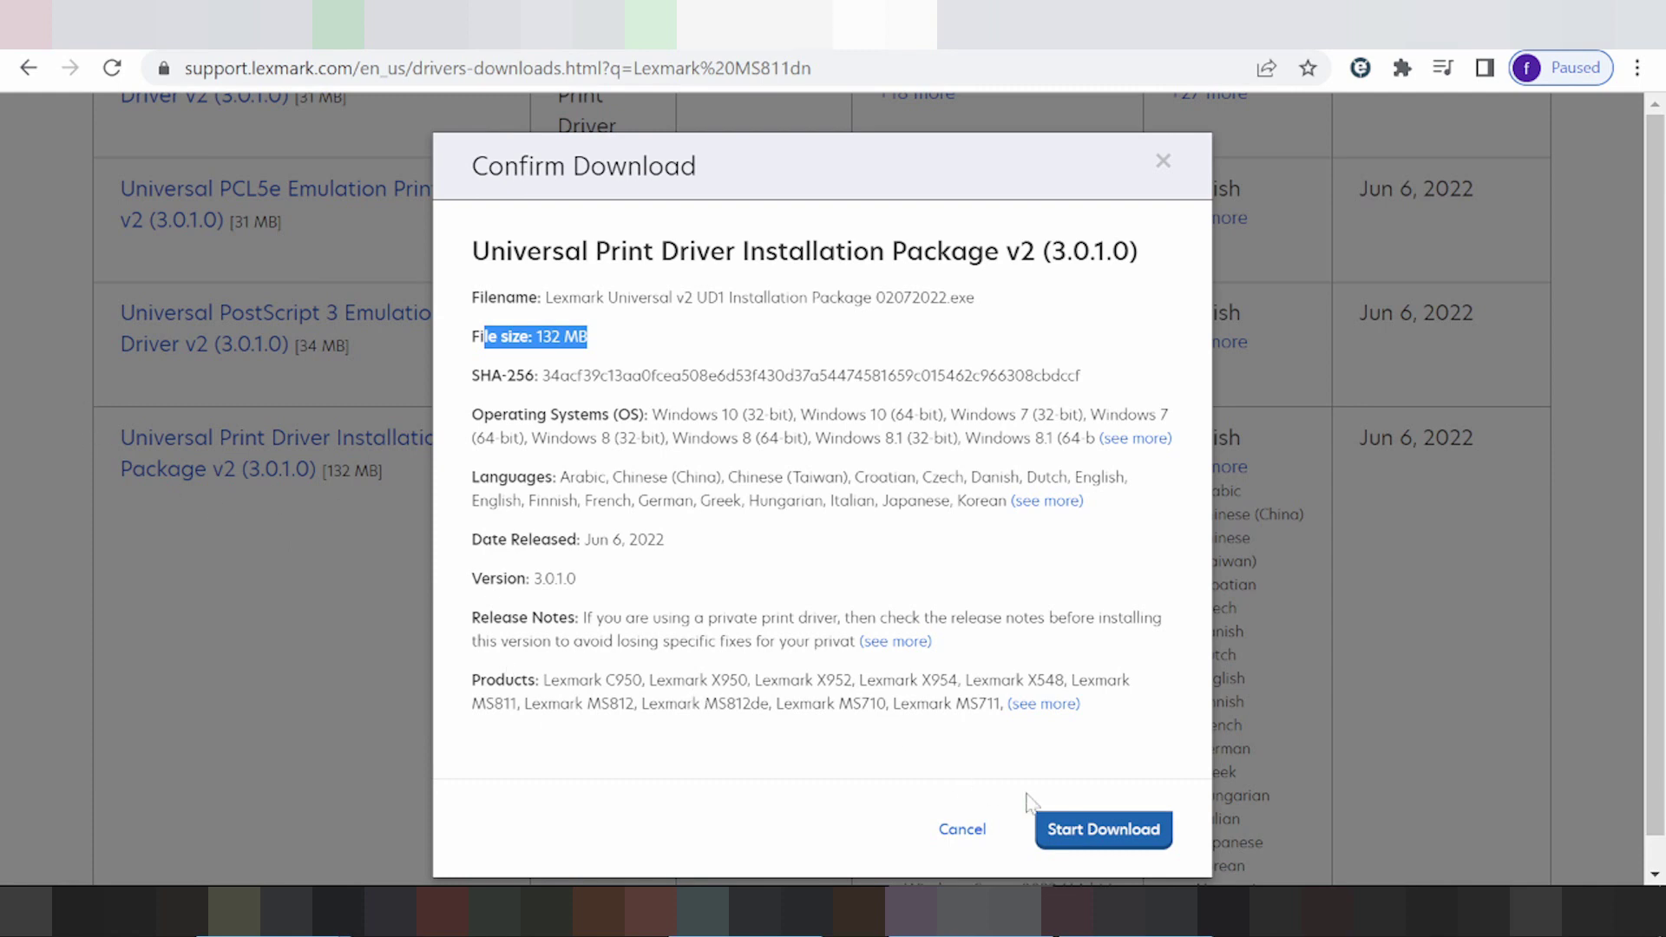
pyautogui.scroll(-1, 1097, 849)
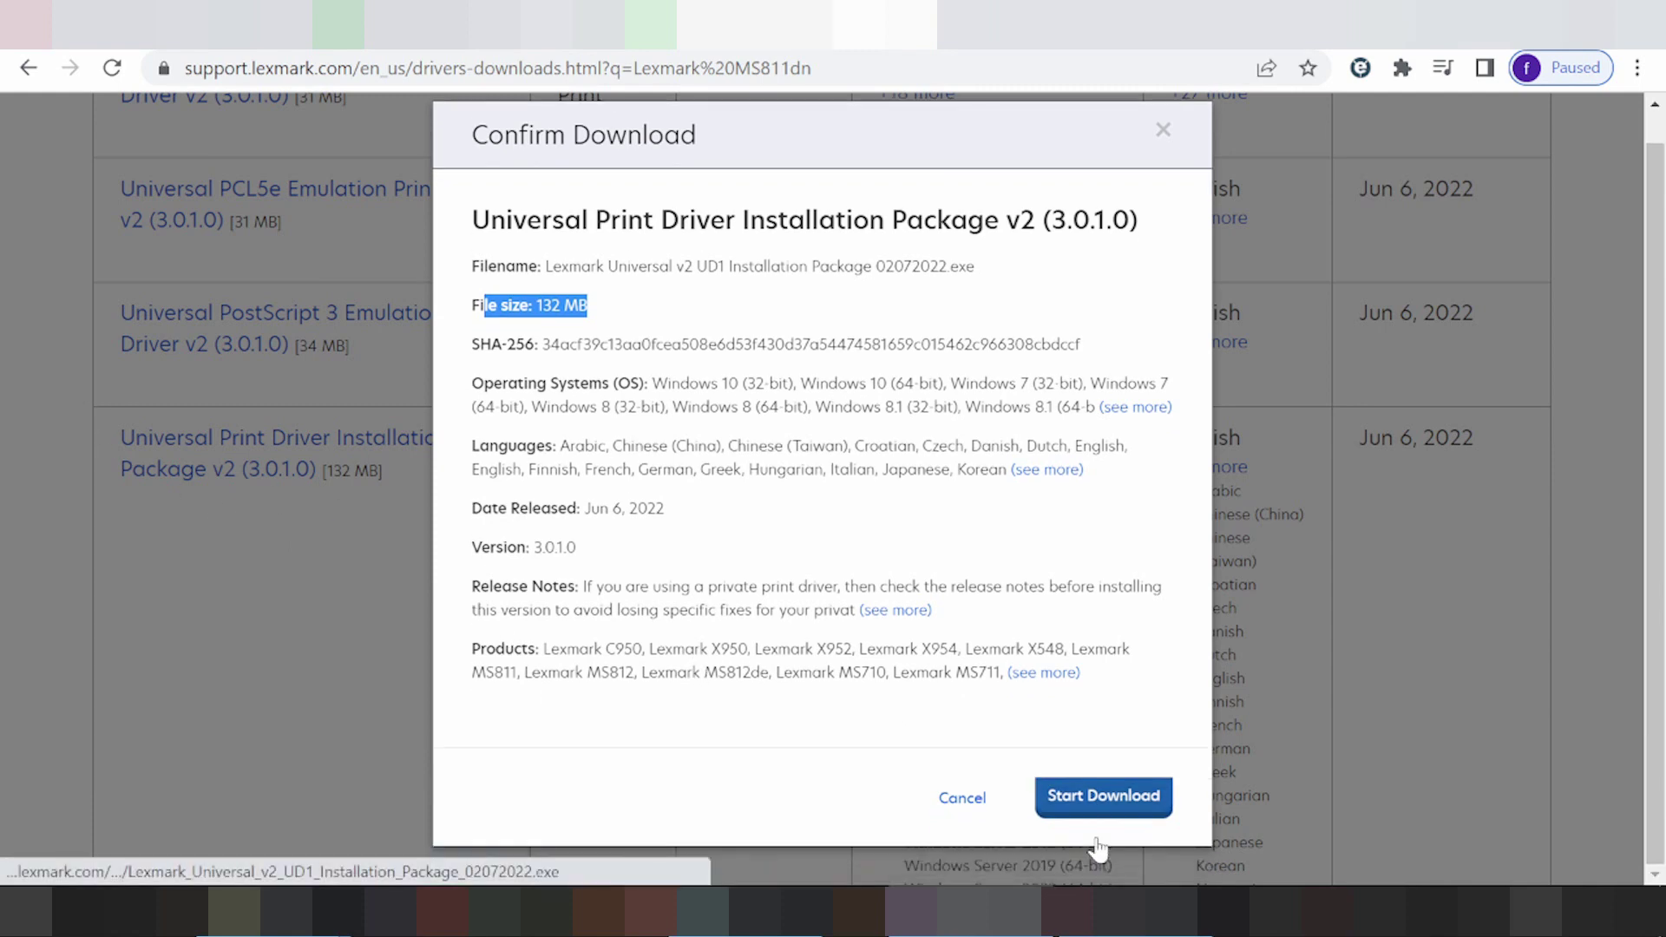
pyautogui.click(1092, 817)
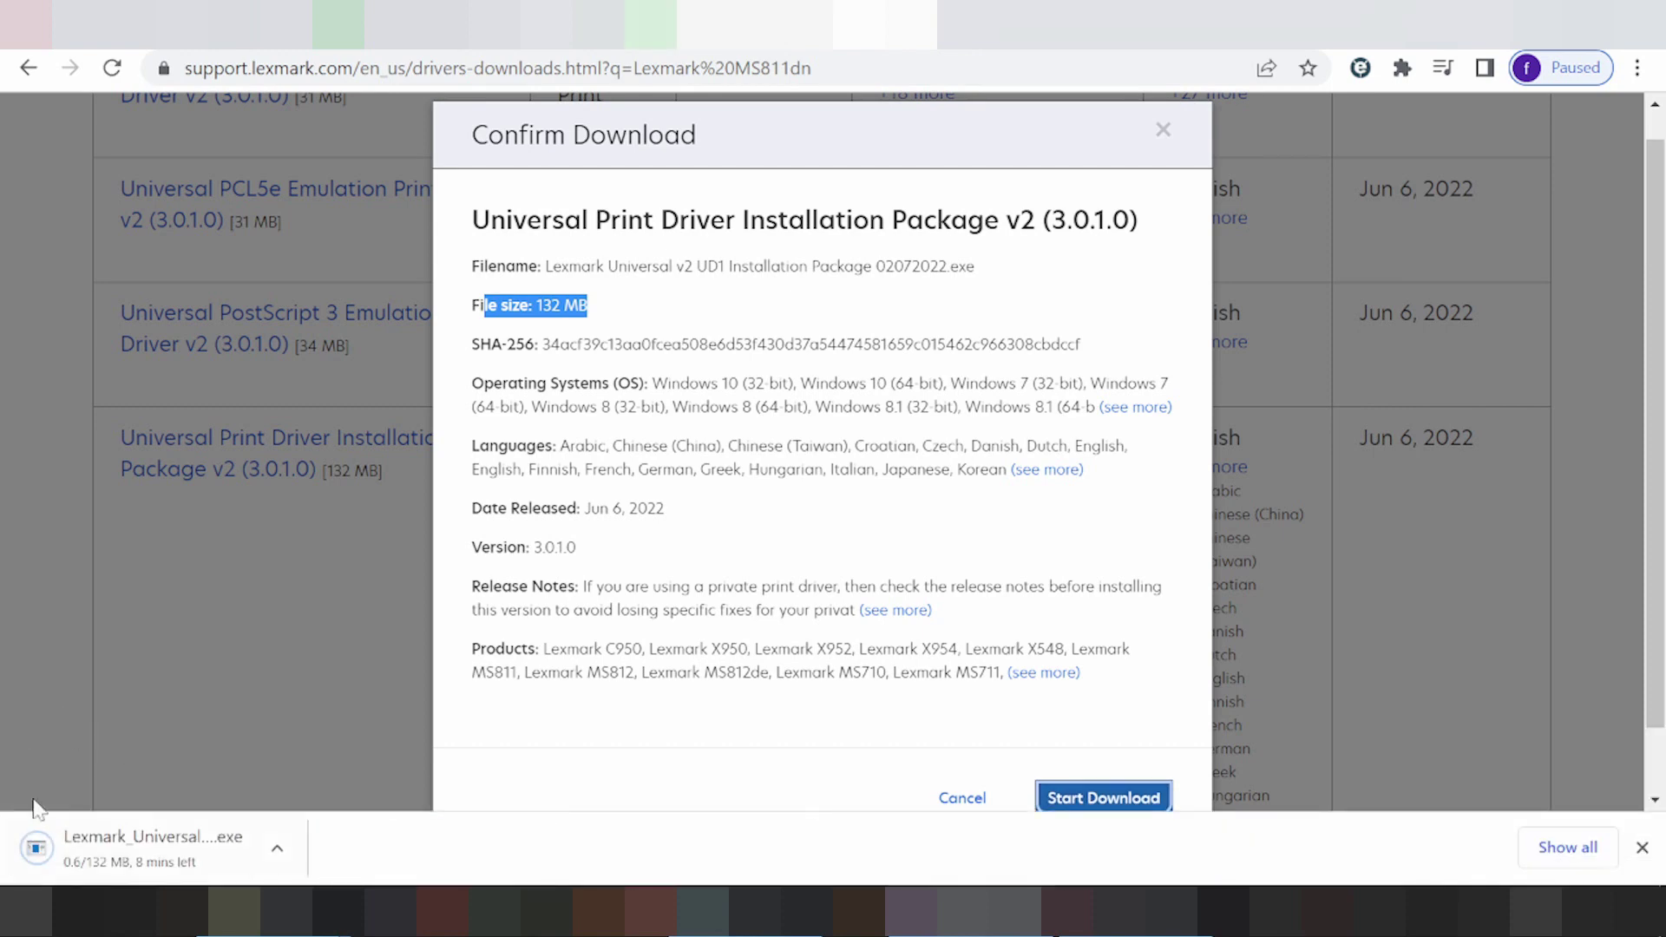
# - Dismiss the download dialog, return to the MS811dn product page, and check the running download's menu
pyautogui.click(59, 738)
pyautogui.hotkey('ctrl', 'w')
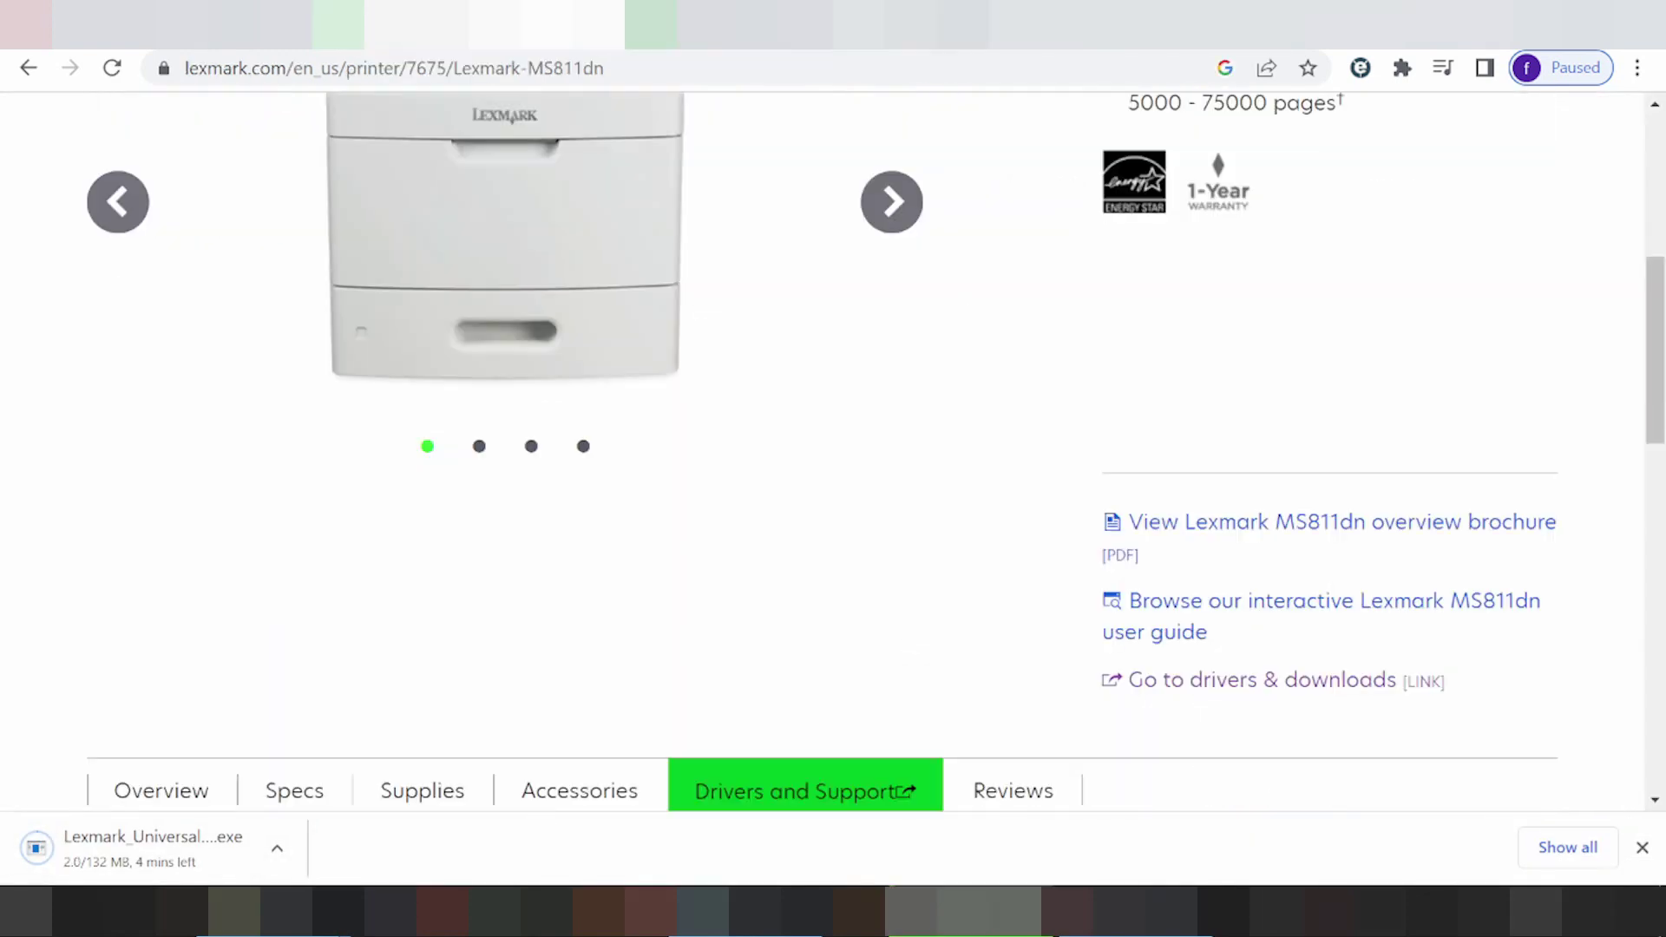
pyautogui.scroll(3, 535, 499)
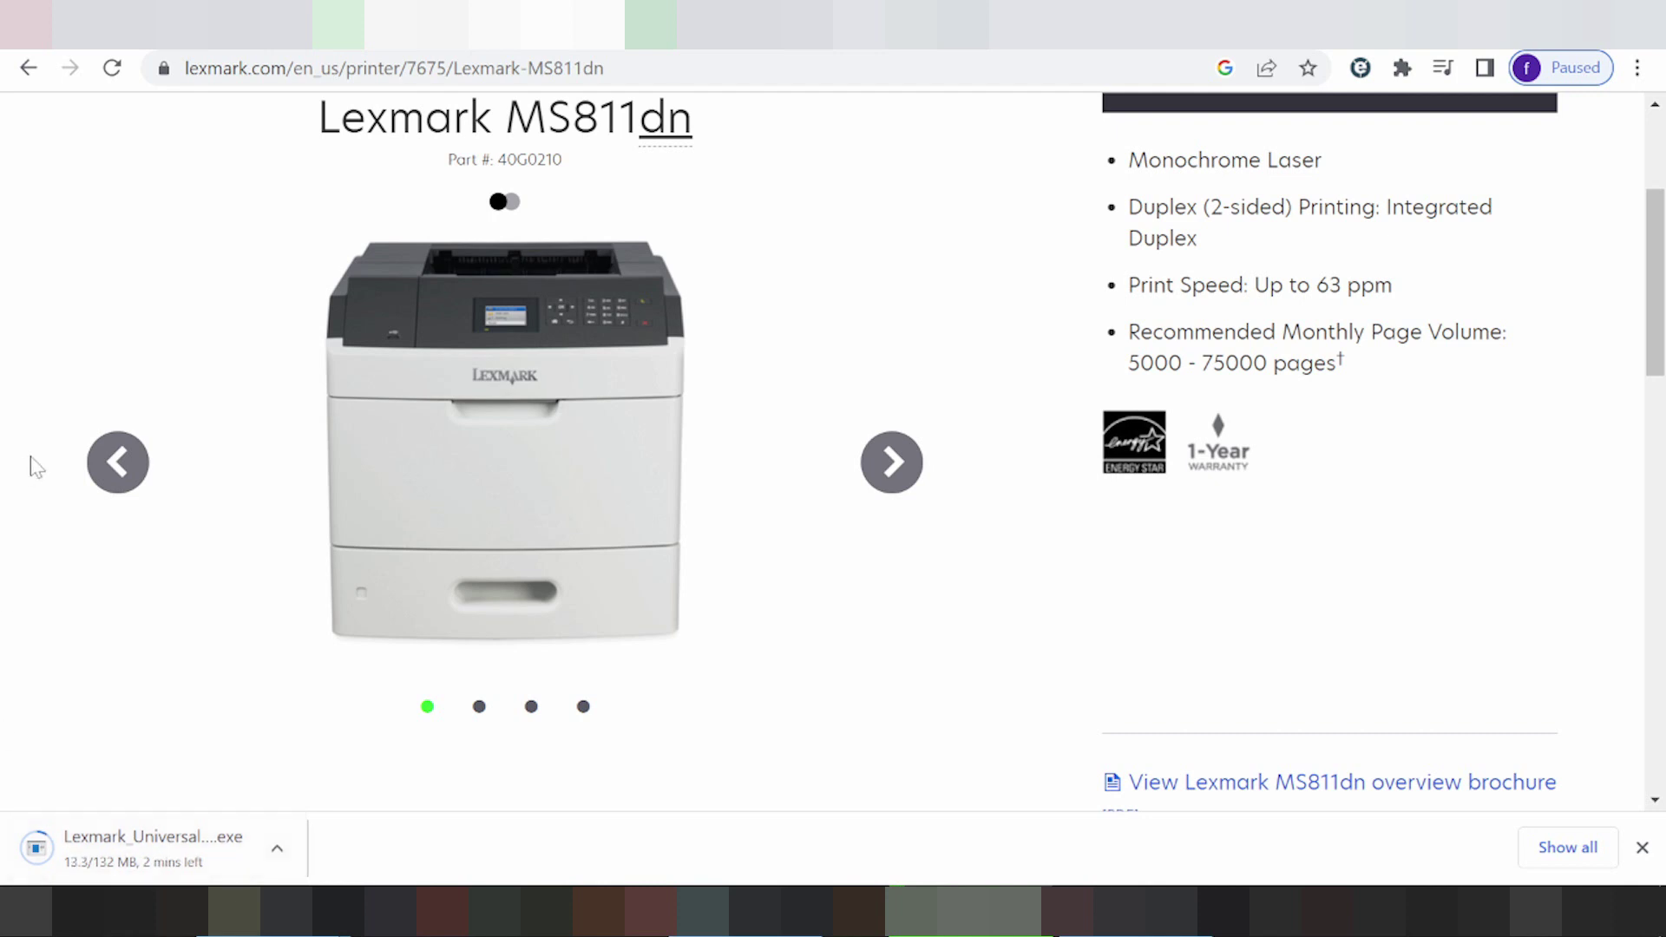
pyautogui.click(277, 848)
pyautogui.click(170, 723)
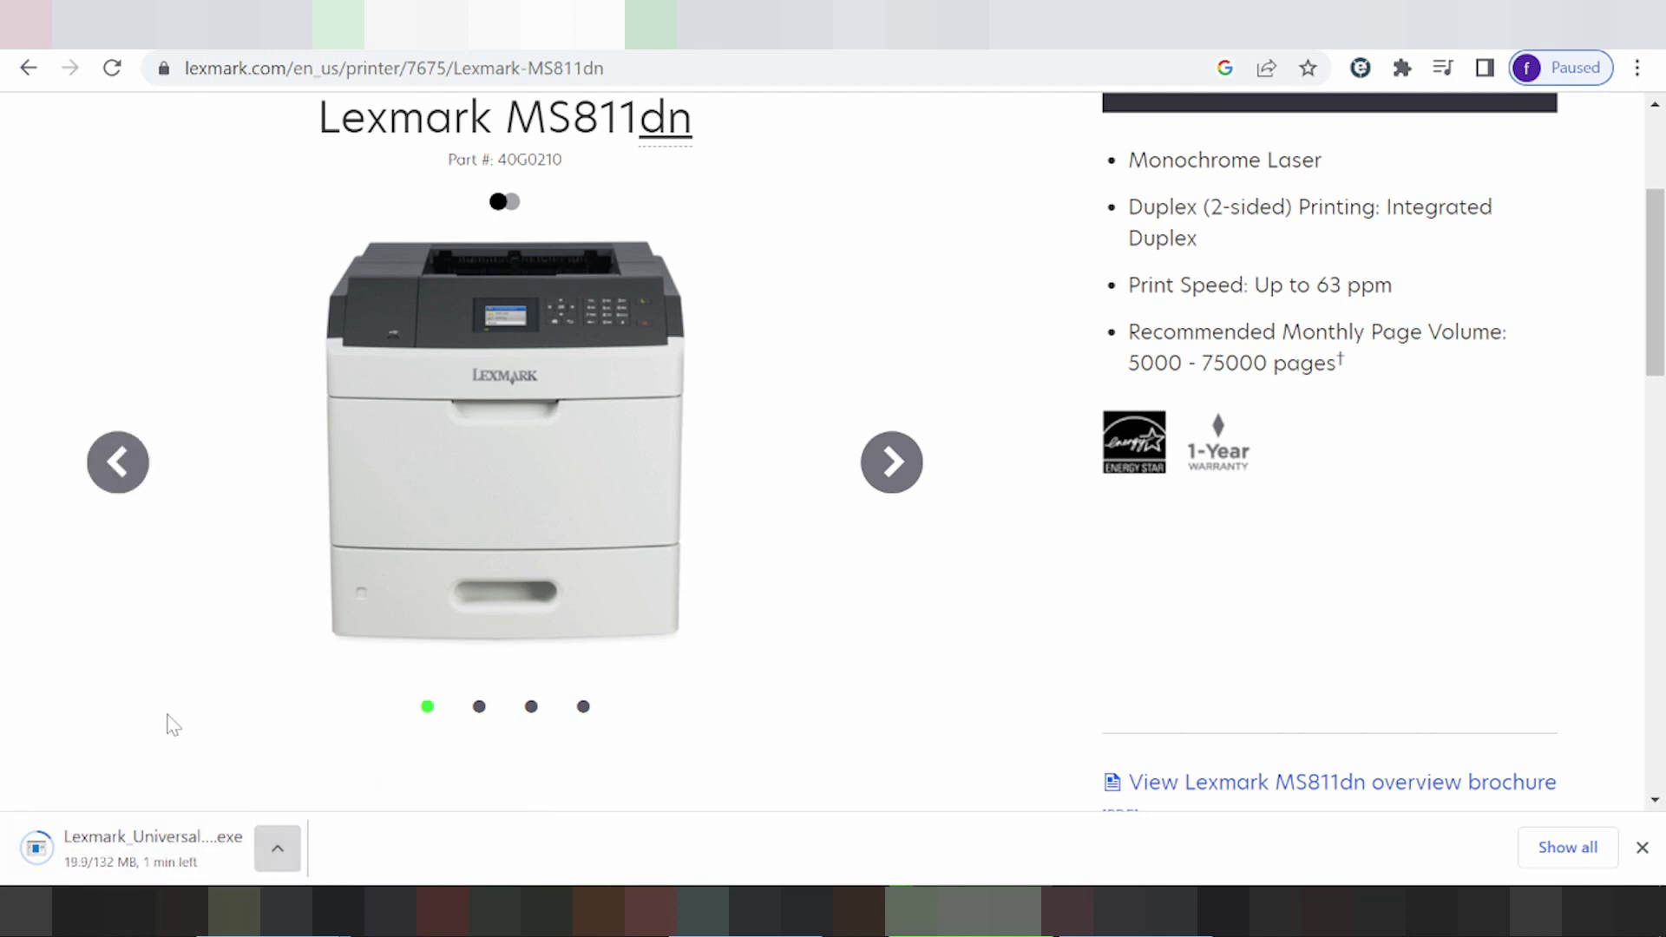